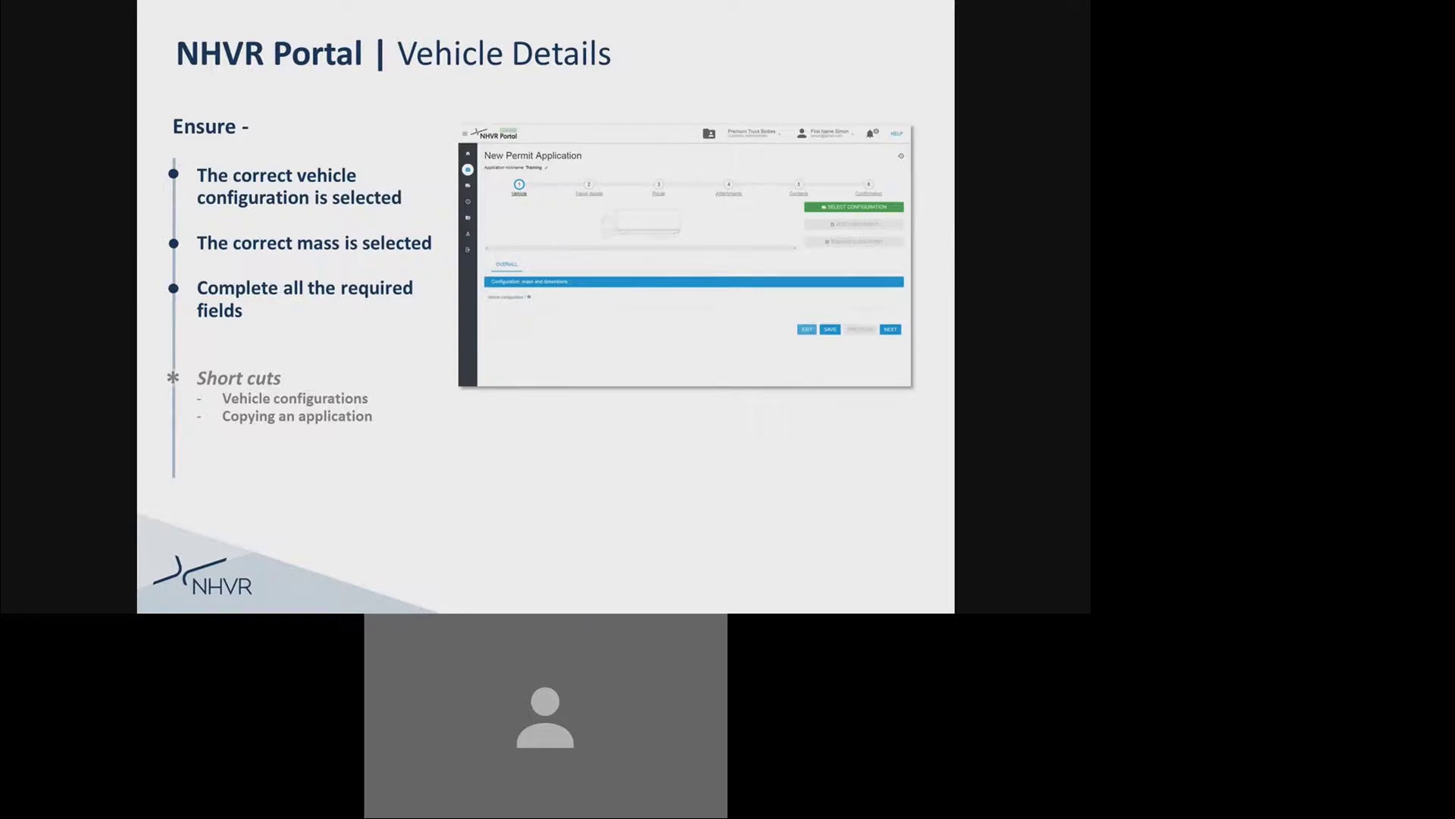
# Step: End the vehicle details slideshow and switch to the new permit application in the NHVR Portal
pyautogui.press('Right')
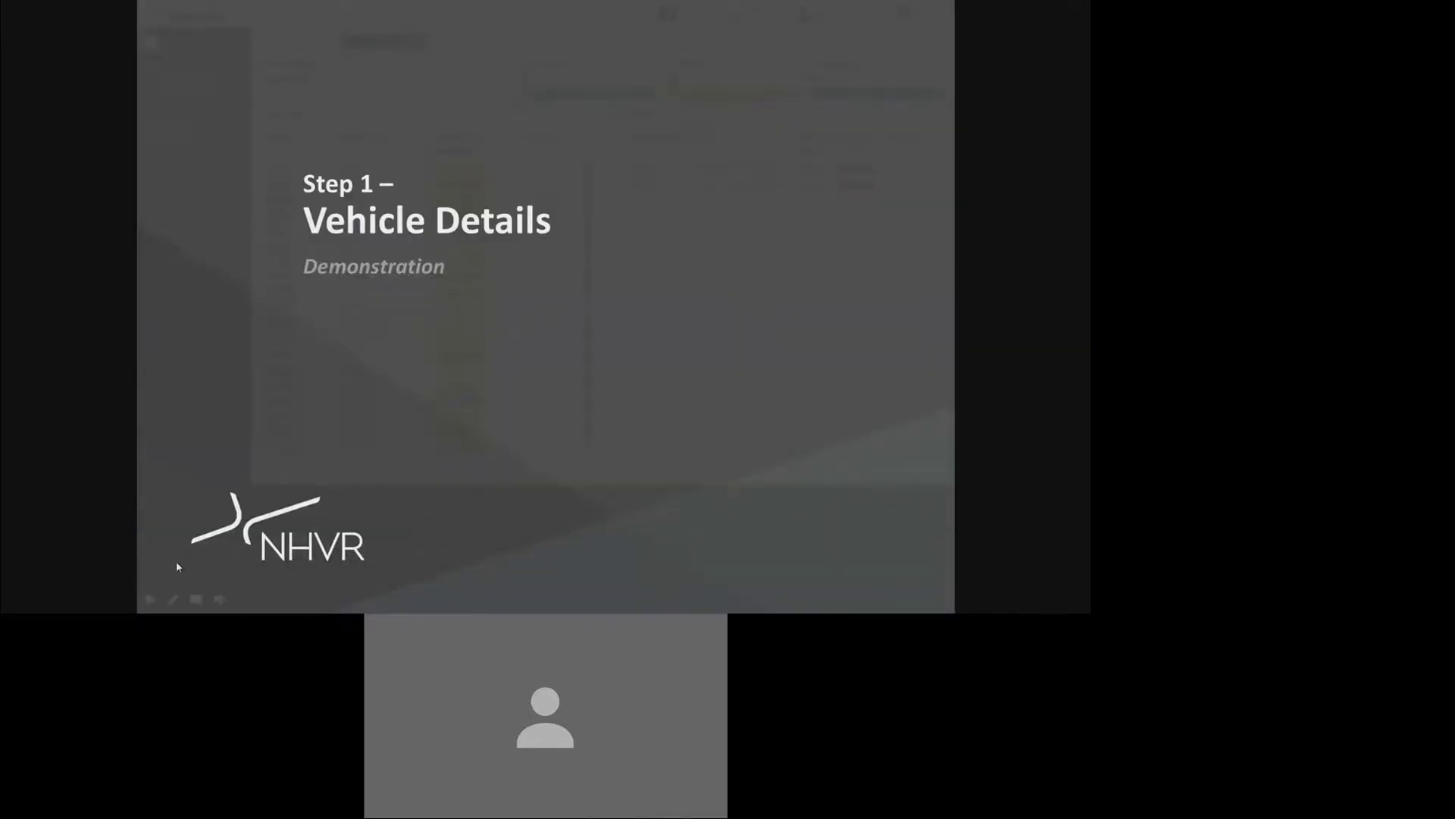
pyautogui.press('Escape')
pyautogui.hotkey('alt', 'Tab')
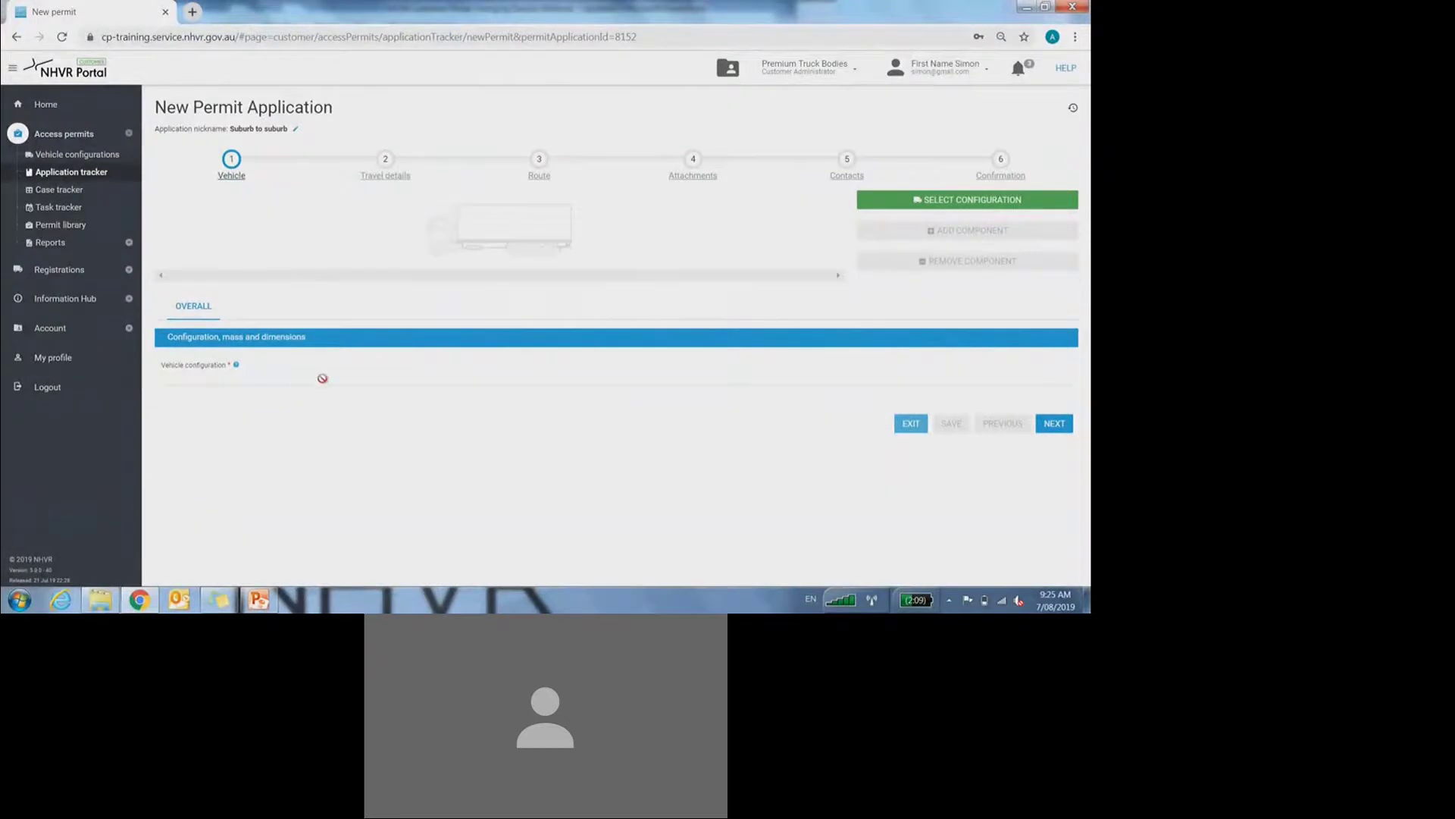
# Step: Select the "Prime mover towing OS/OM/OSOM load" configuration from the Oversize and/or Overmass (OSOM) category
pyautogui.click(957, 202)
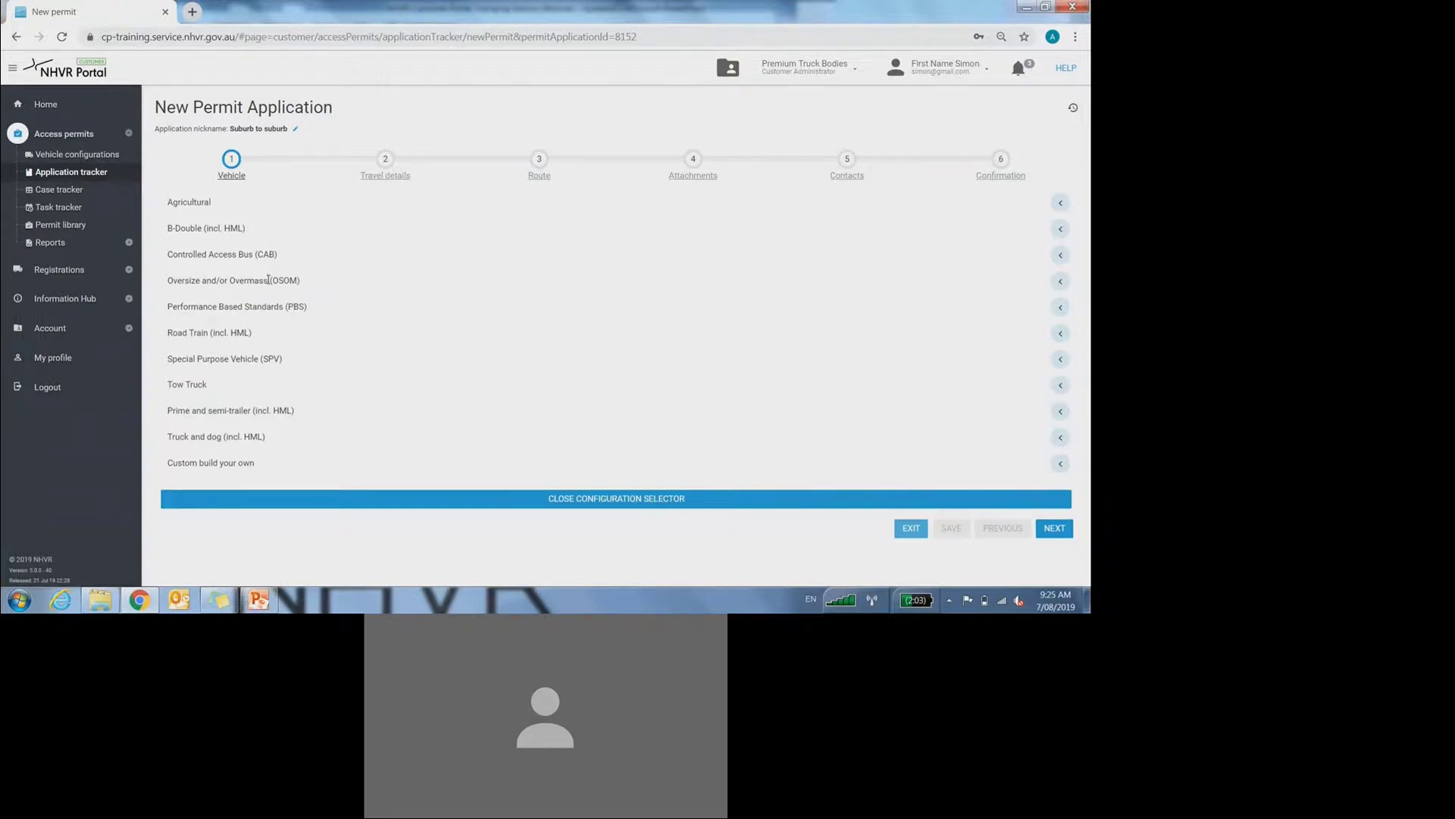
pyautogui.click(268, 280)
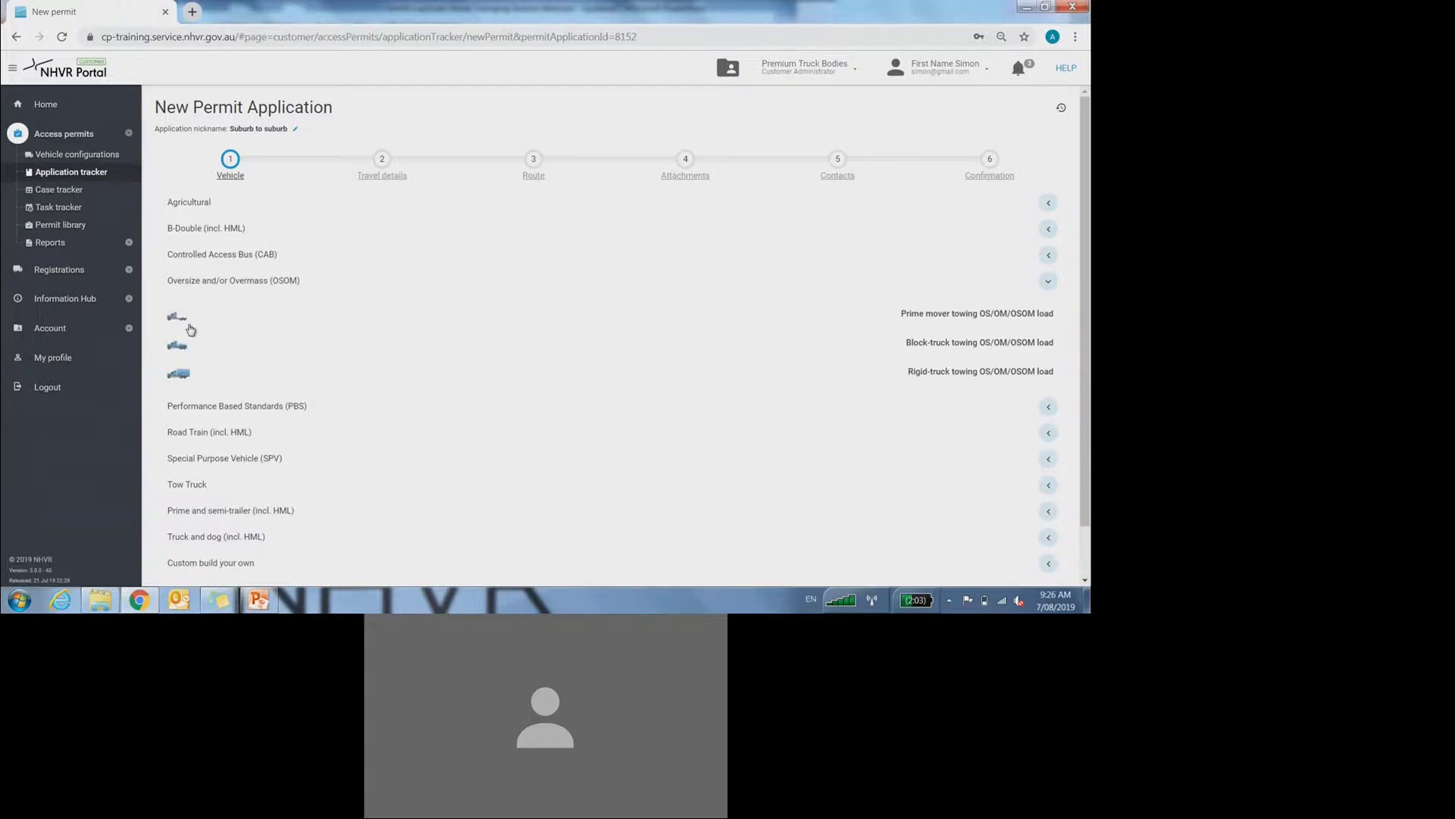
pyautogui.moveTo(180, 324)
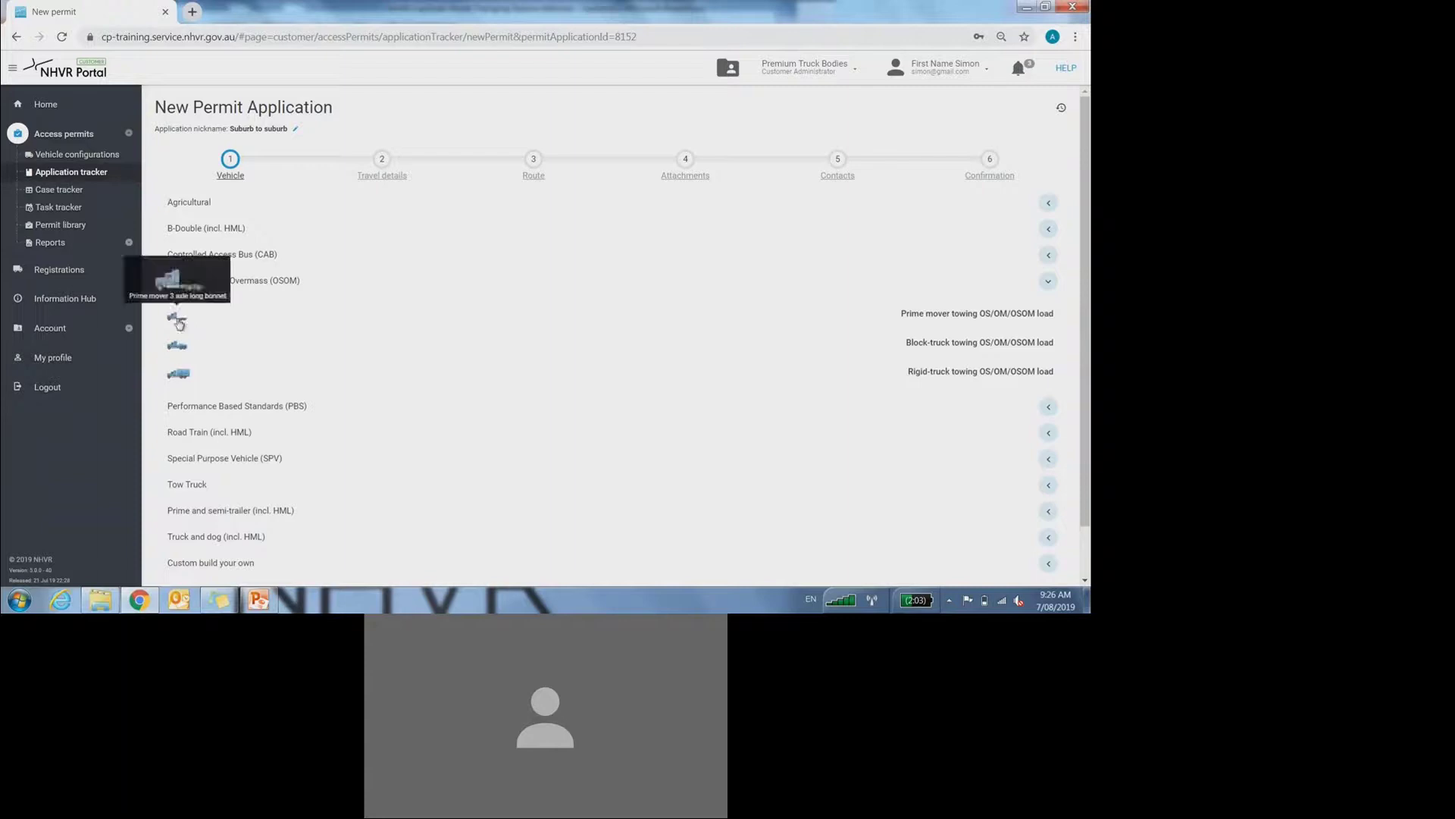
pyautogui.click(183, 322)
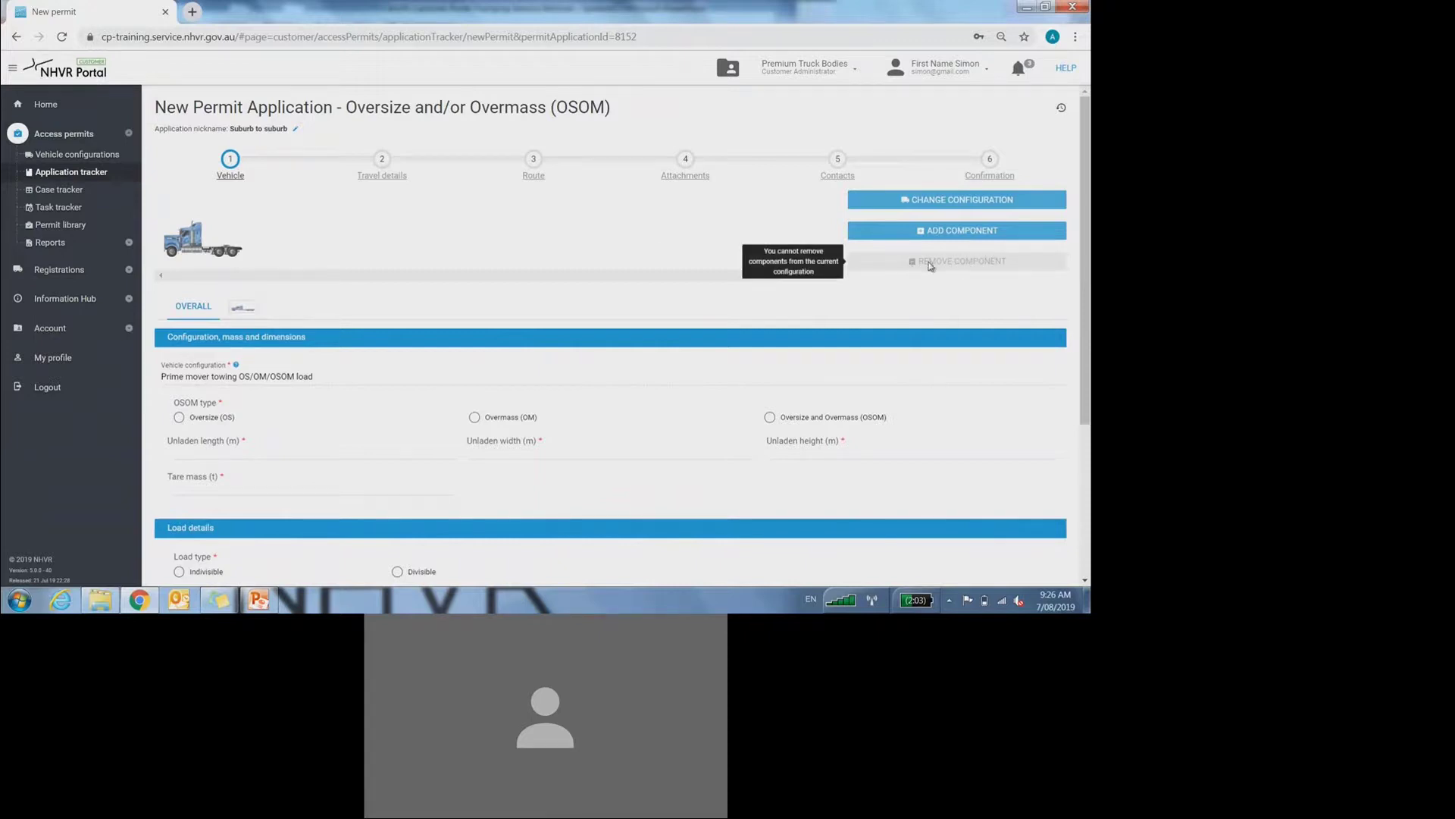
# Step: Add a Lowloader trailer component behind the prime mover and return to the overall vehicle details
pyautogui.click(922, 232)
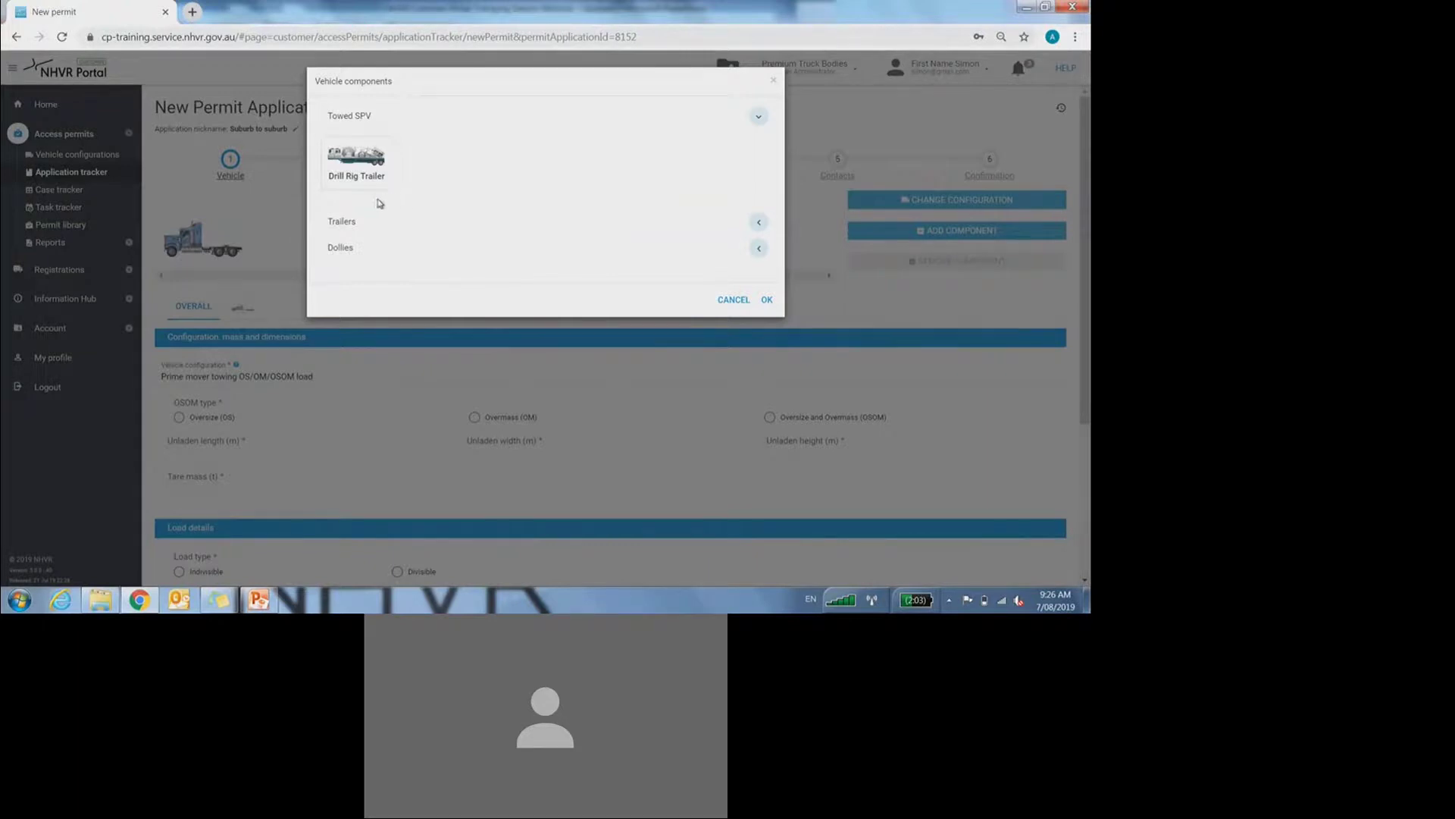
pyautogui.click(353, 220)
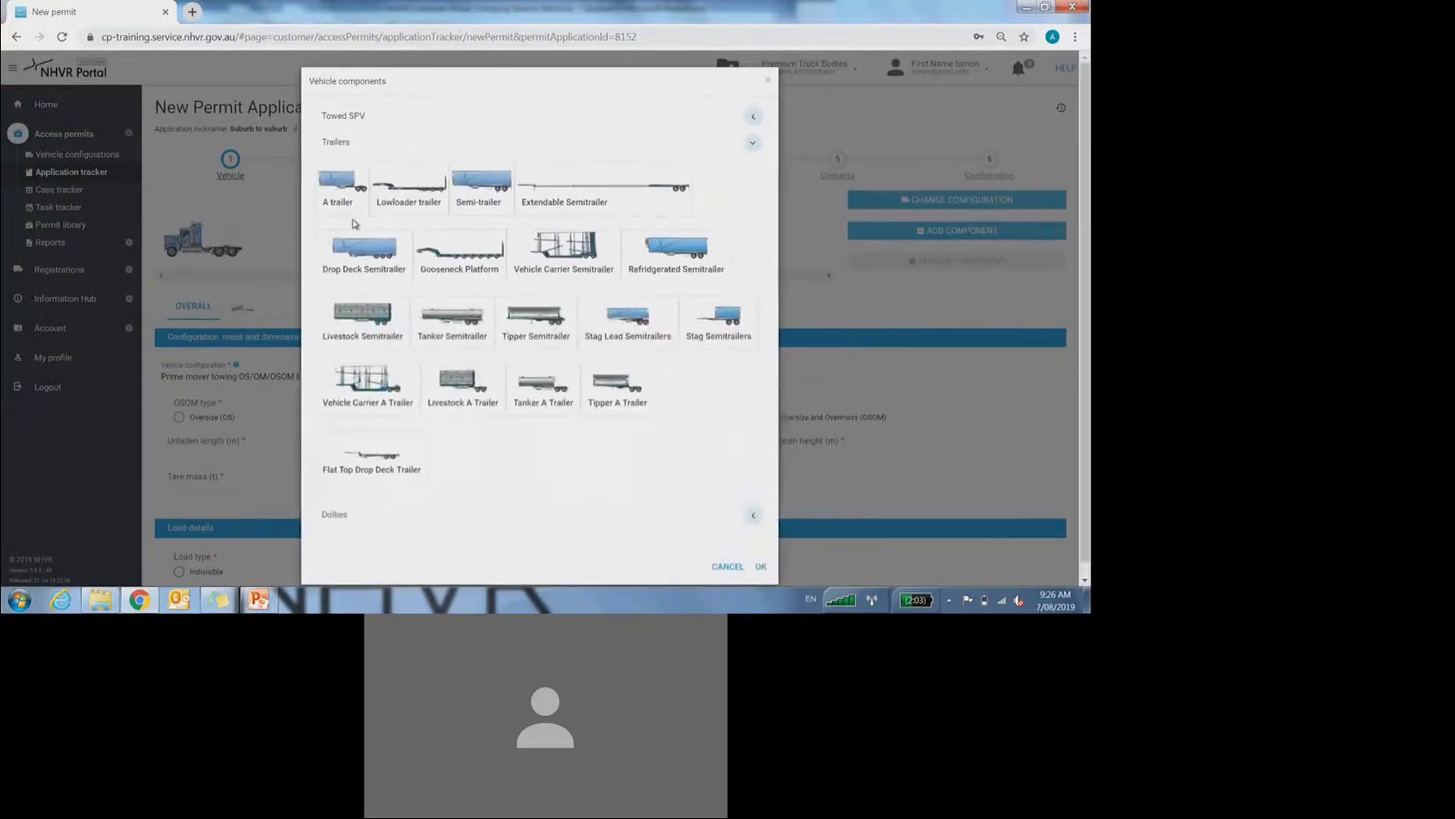
pyautogui.click(414, 196)
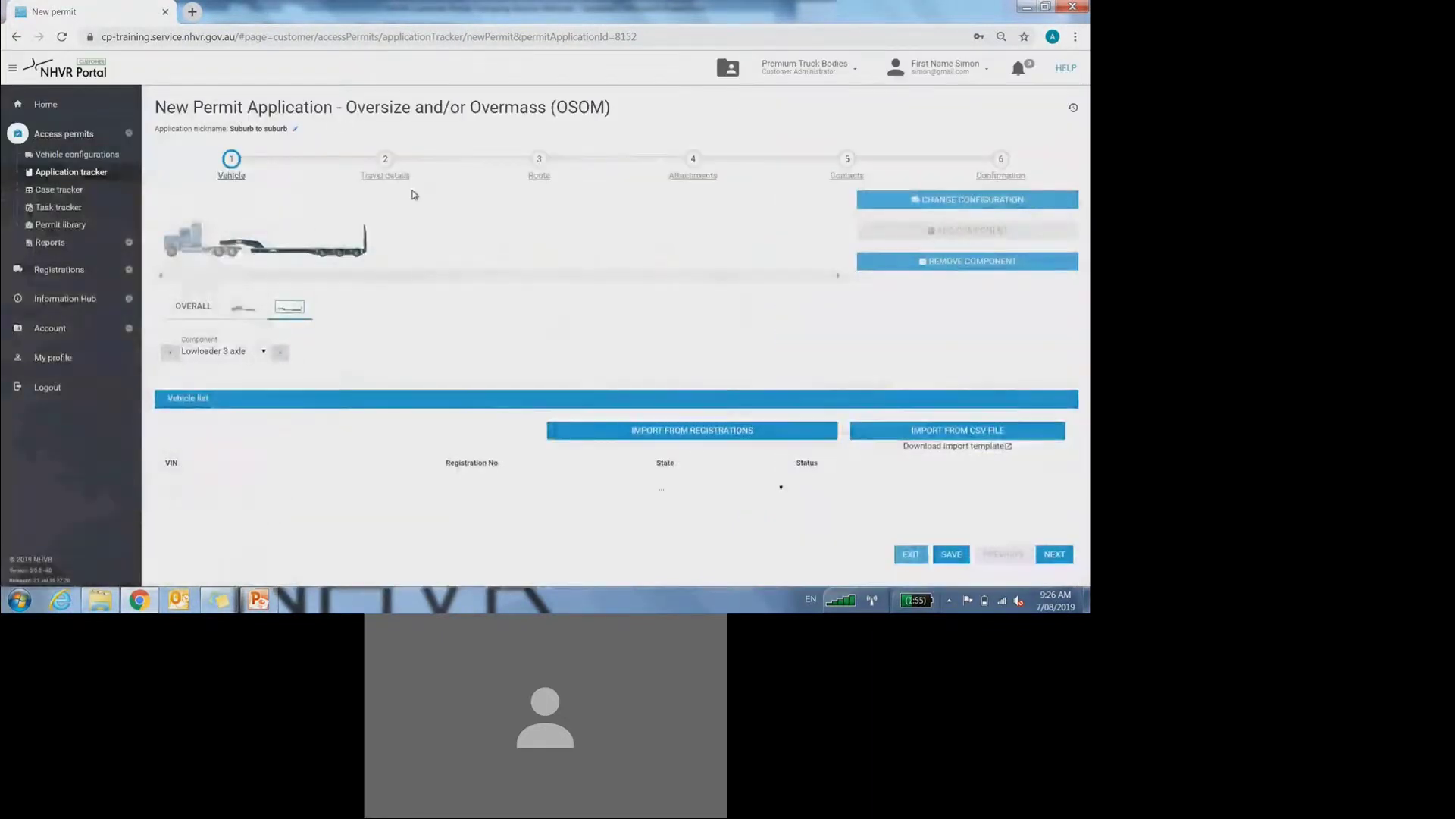
pyautogui.click(201, 310)
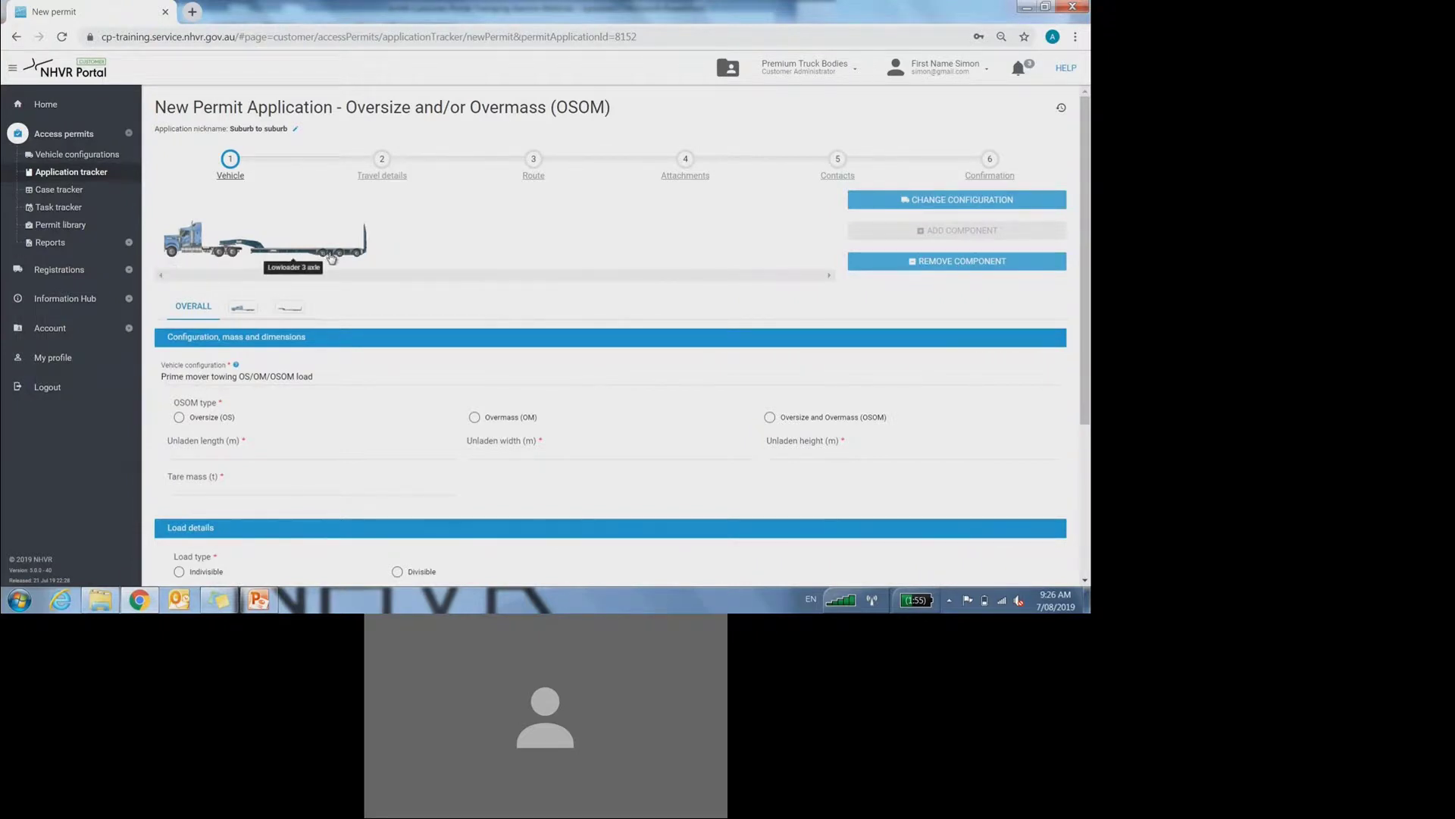
# Step: Set the OSOM type to Oversize and Overmass (OSOM) and the unladen length to 19 m
pyautogui.scroll(-2, 333, 259)
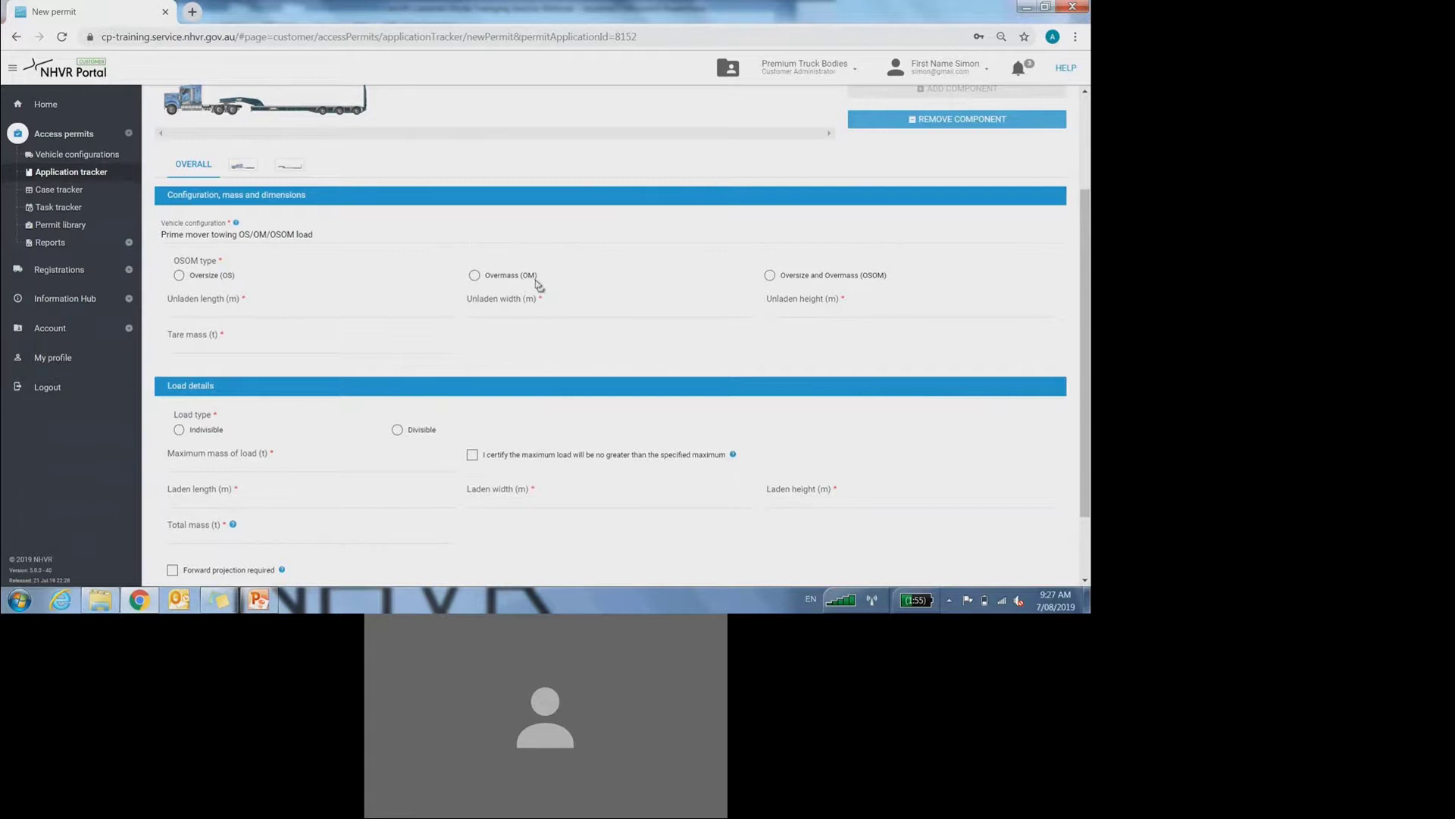
pyautogui.click(773, 274)
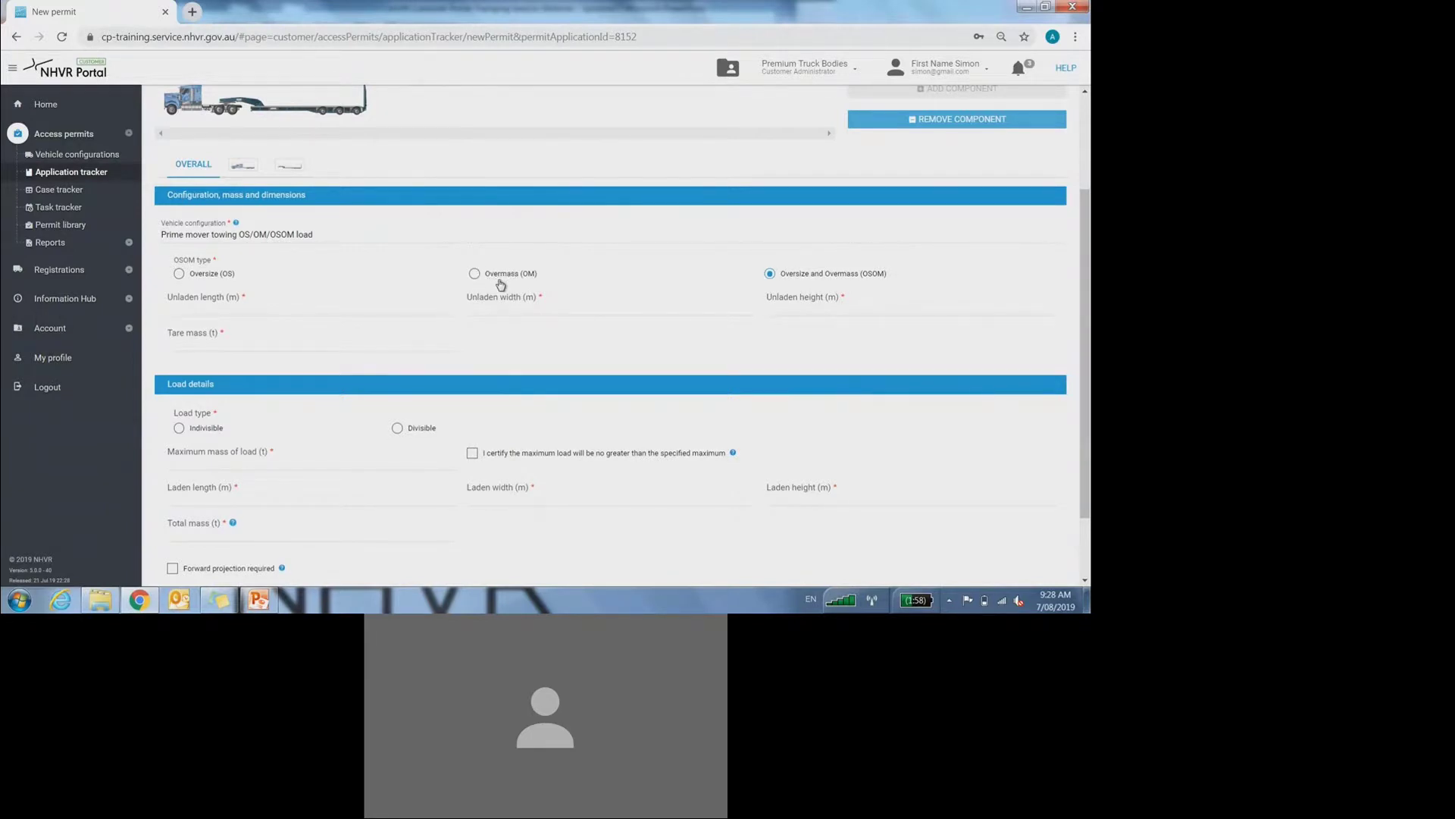
pyautogui.scroll(-1, 501, 284)
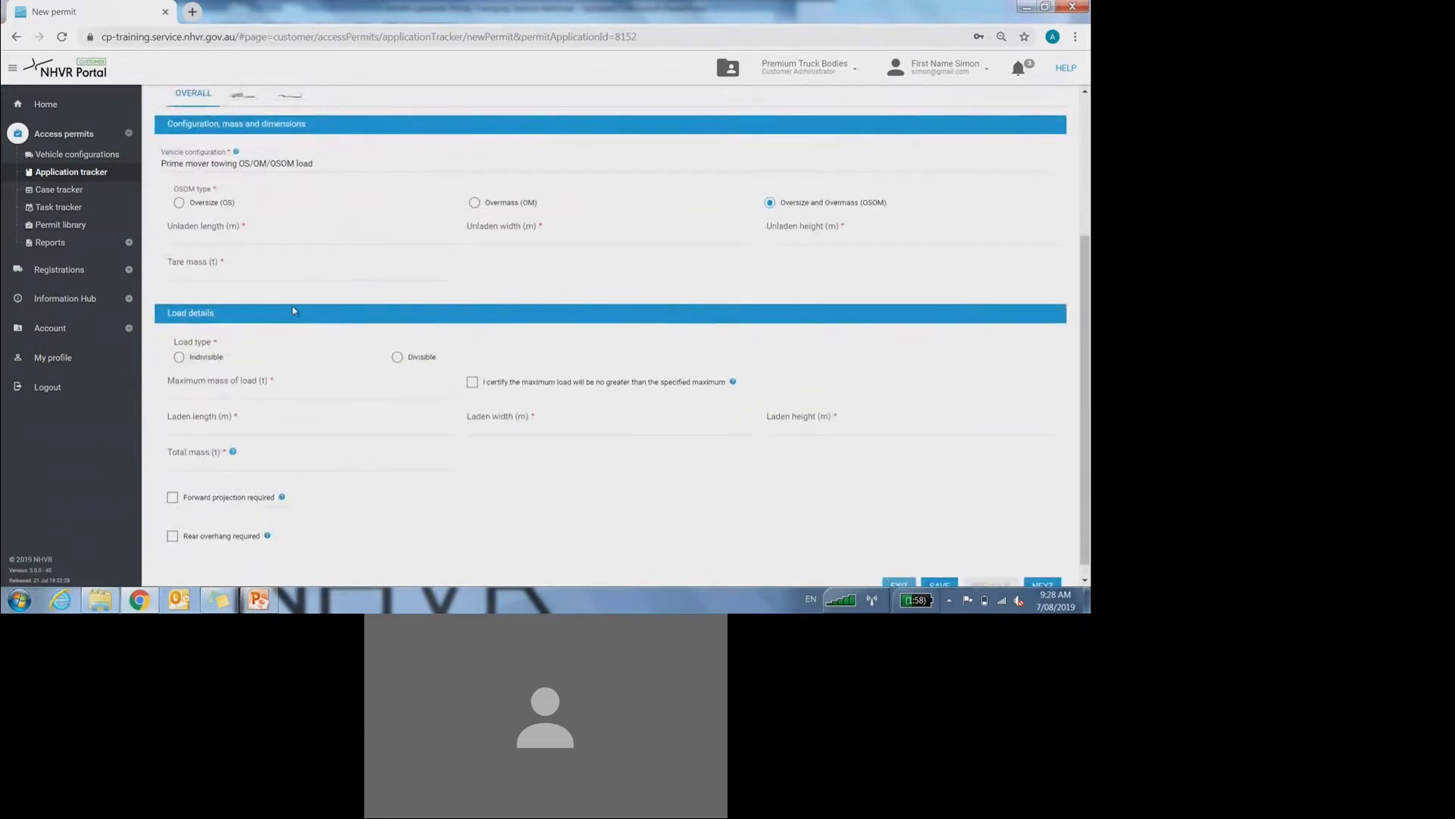
pyautogui.click(228, 228)
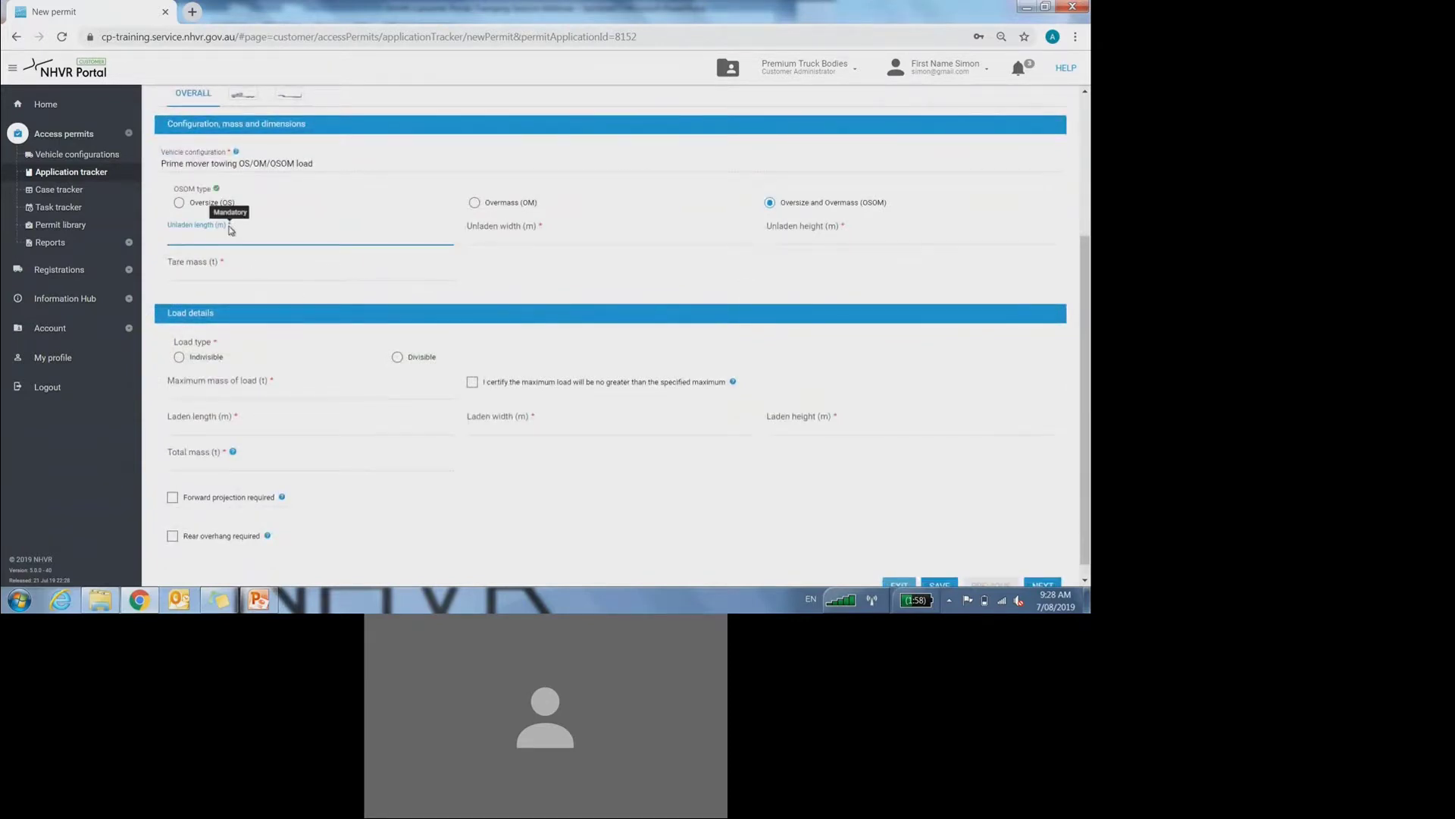
pyautogui.write('19')
# Step: Enter an unladen width of 2.5 m, an unladen height of 3.9 m and a tare mass of 12 t
pyautogui.click(481, 235)
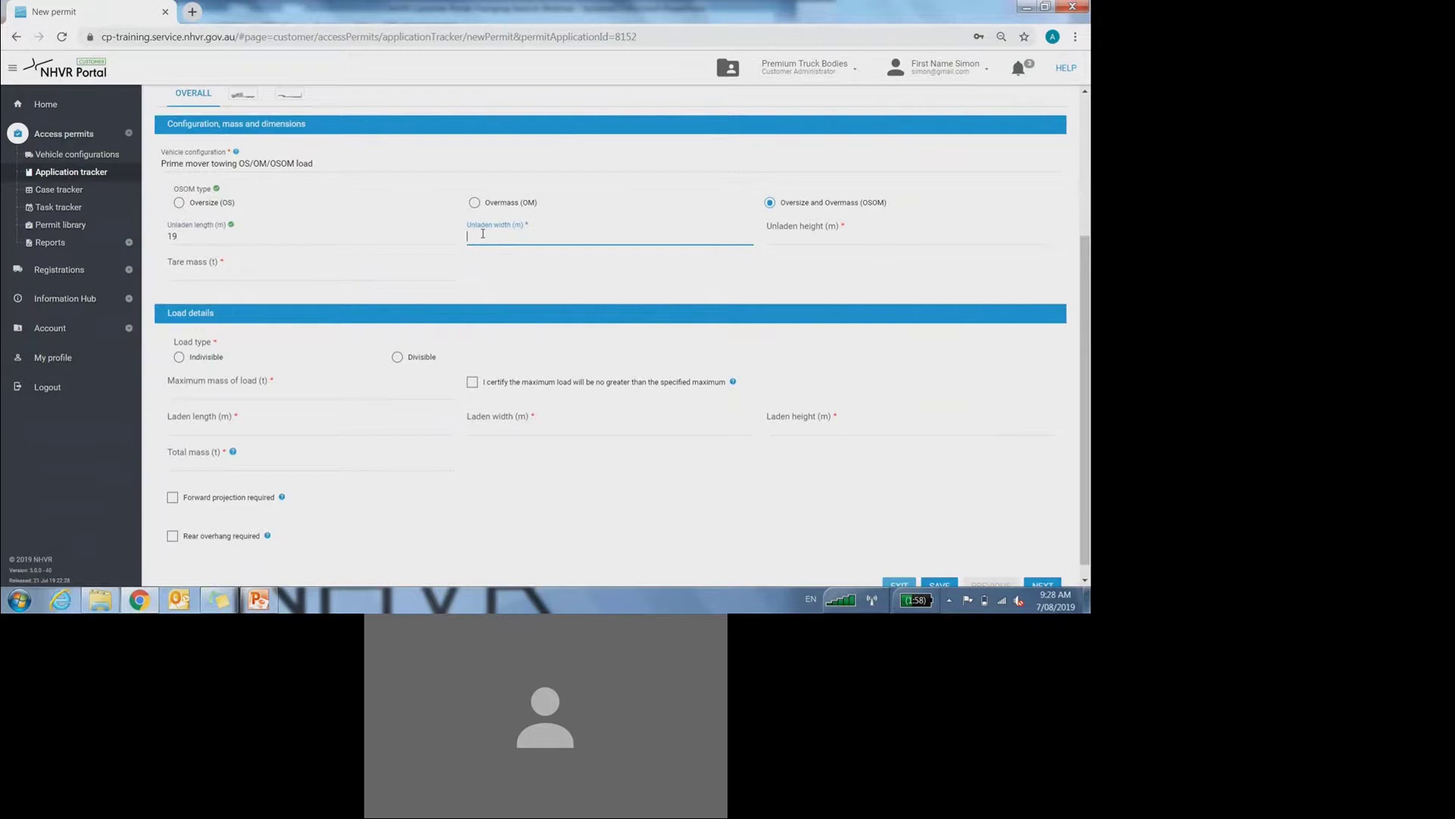
pyautogui.scroll(3, 483, 234)
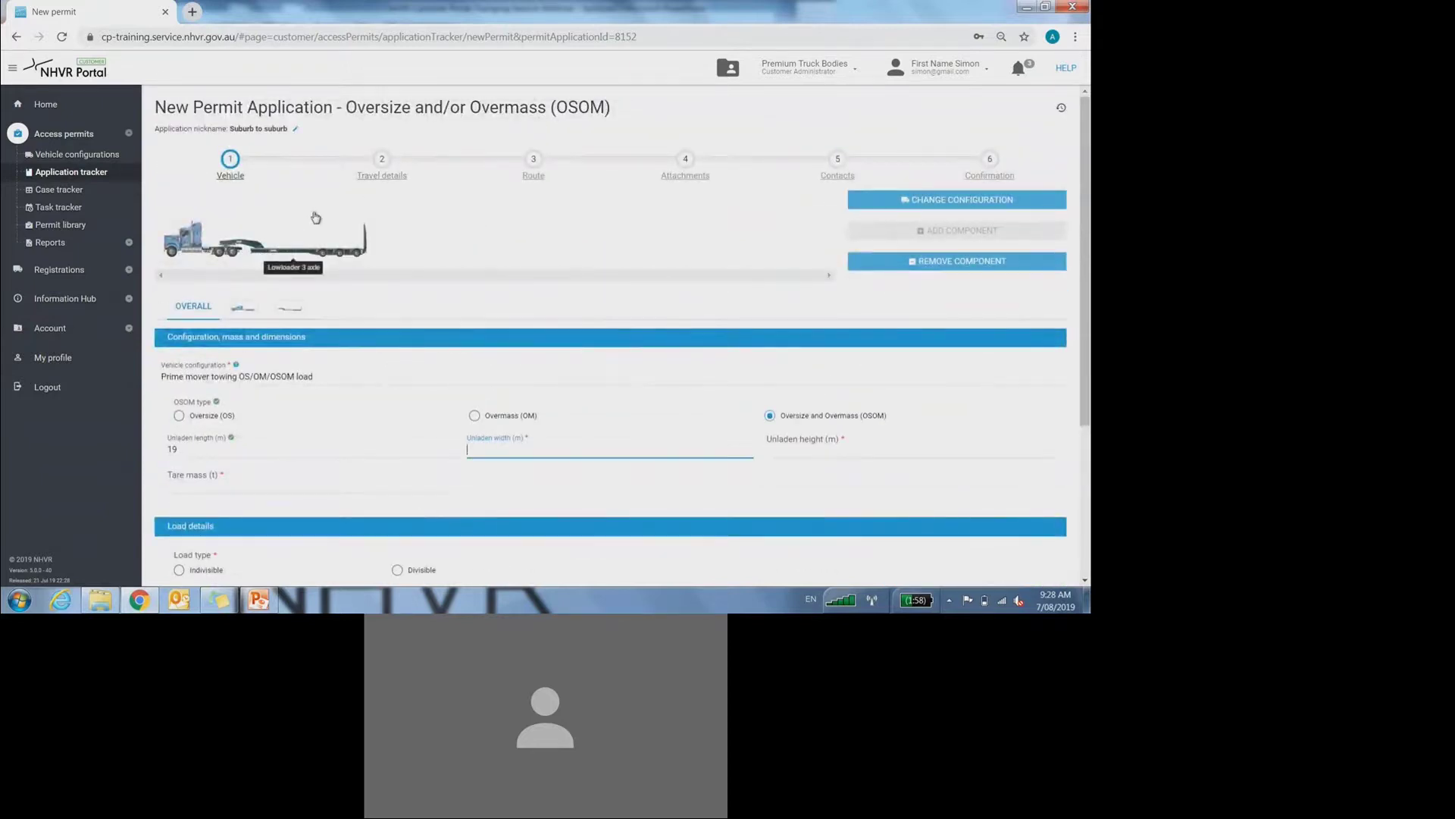
pyautogui.scroll(-2, 438, 264)
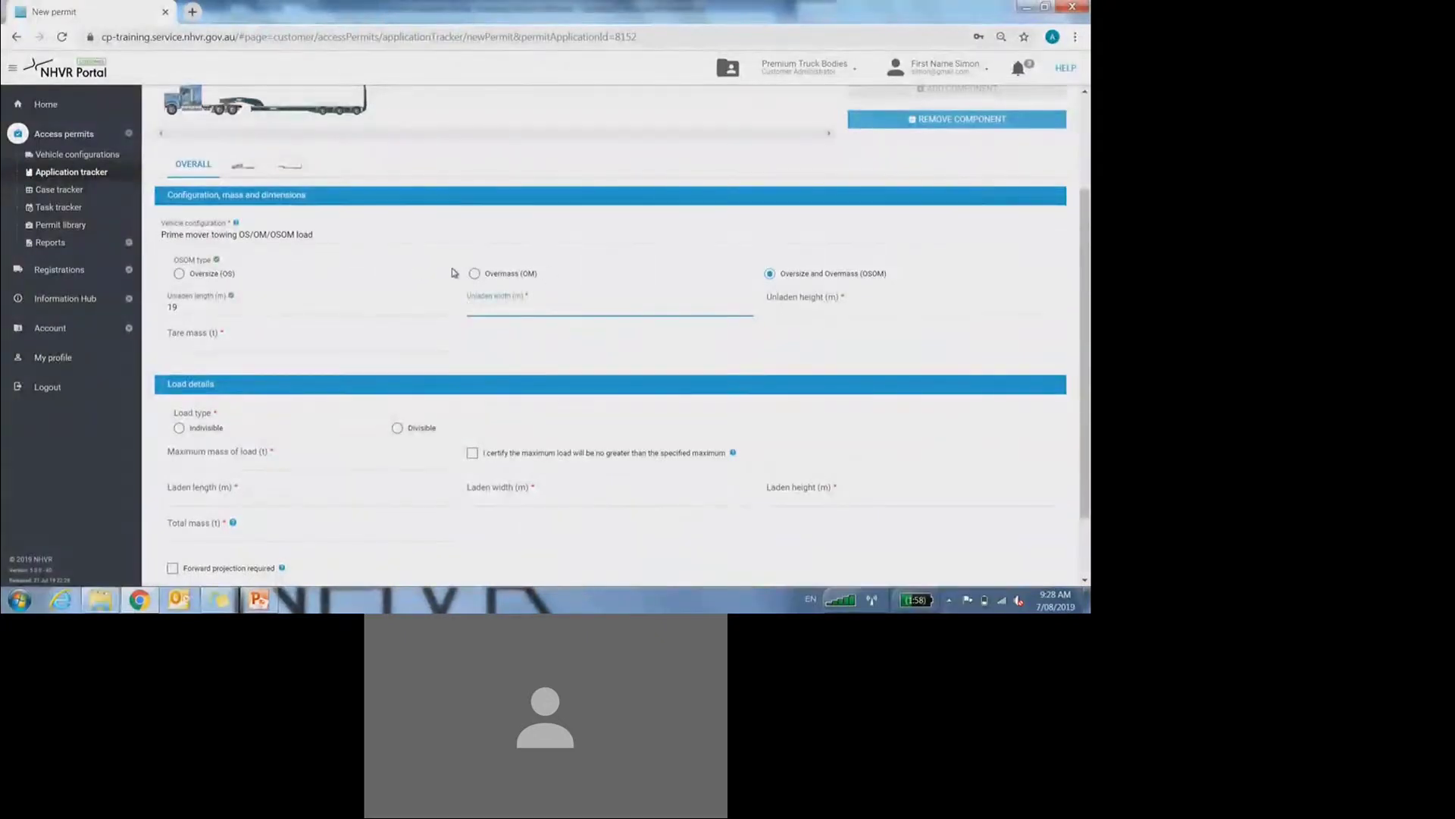
pyautogui.scroll(-1, 811, 286)
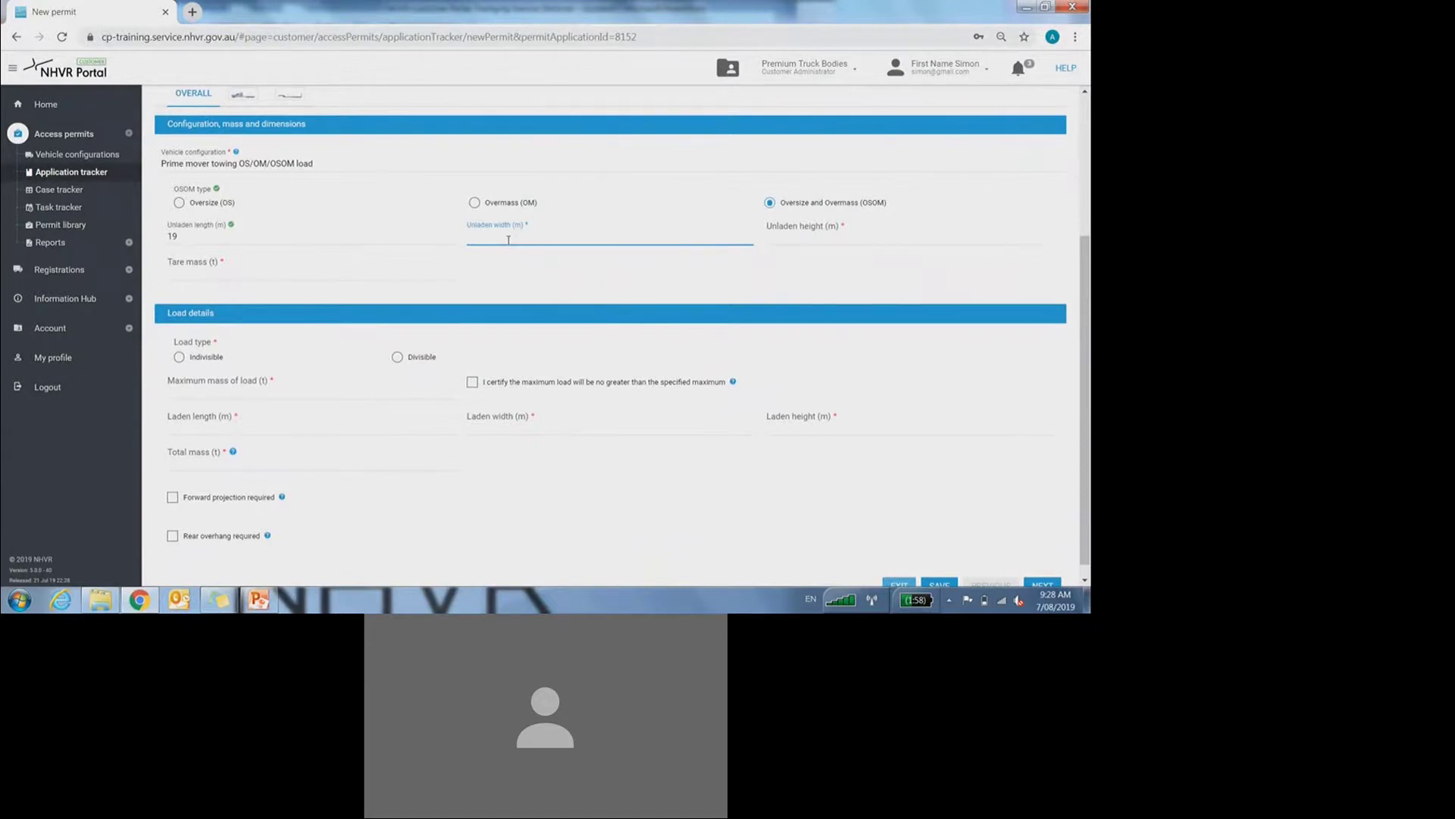
pyautogui.write('2.5')
pyautogui.click(801, 235)
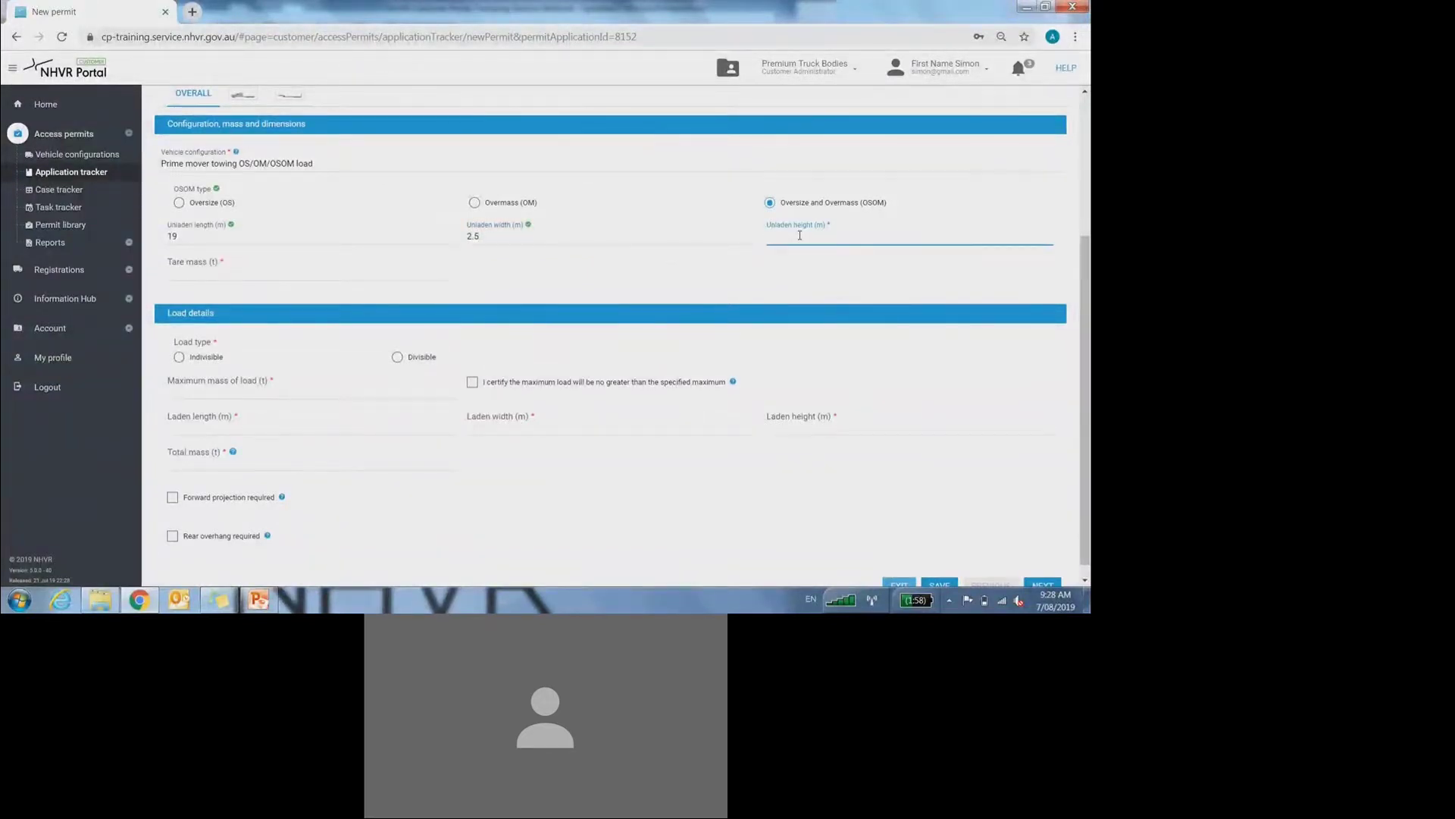
pyautogui.write('4')
pyautogui.press('BackSpace')
pyautogui.write('3.0')
pyautogui.scroll(-1, 800, 235)
pyautogui.click(244, 256)
pyautogui.write('12')
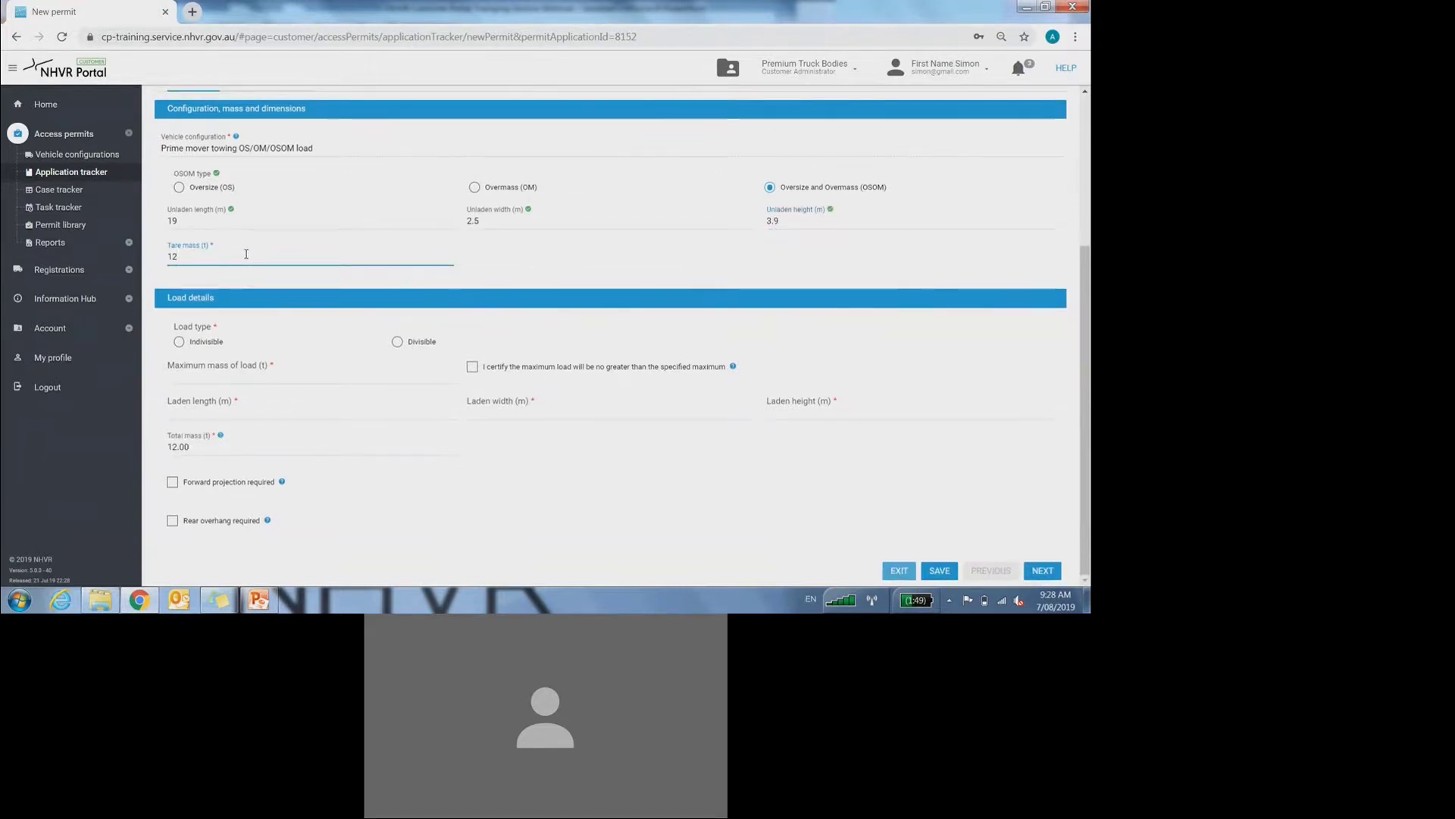
# Step: Set the load type to Indivisible and the maximum mass of load to 30 t
pyautogui.click(180, 343)
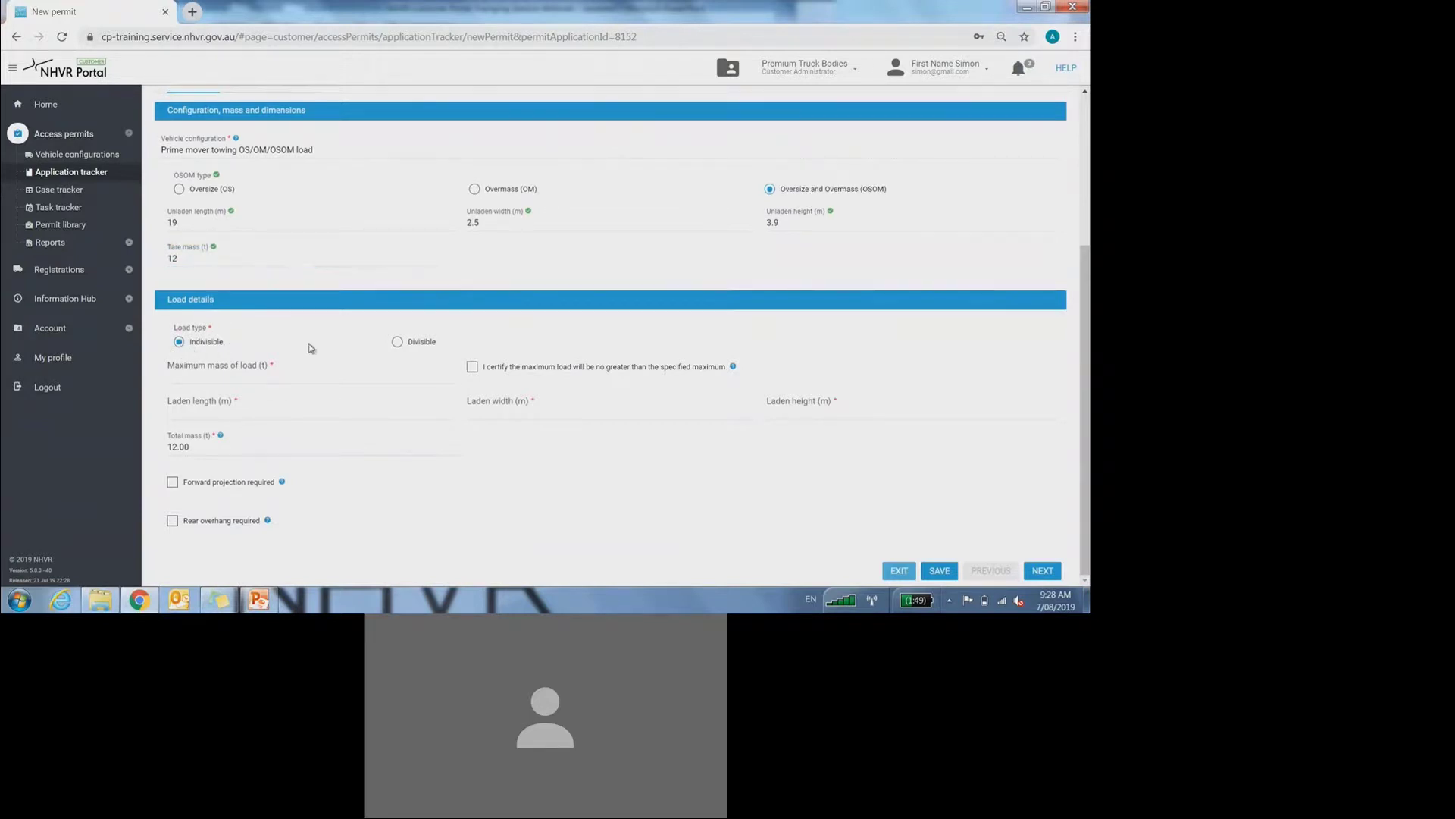
pyautogui.click(208, 371)
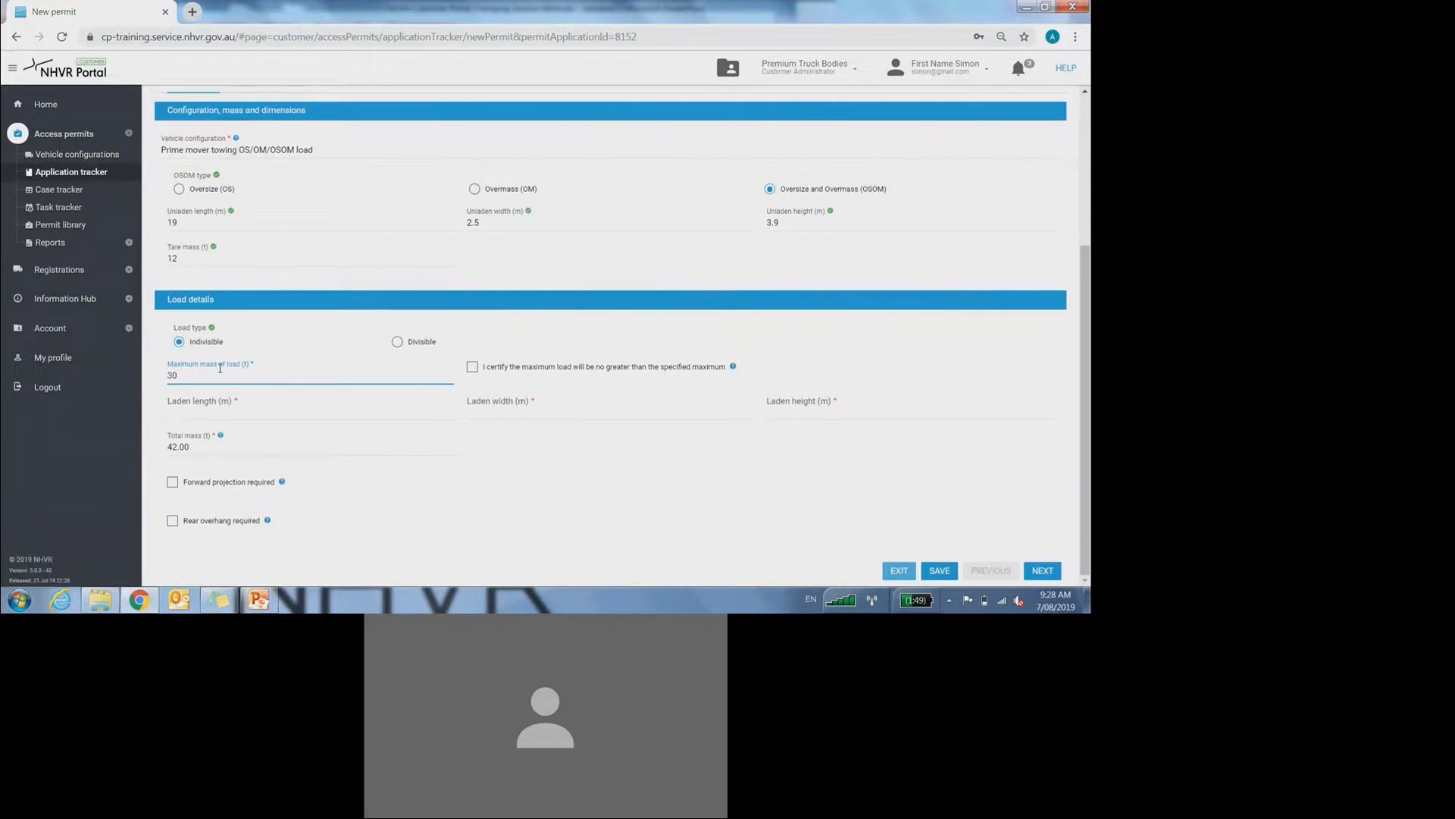
pyautogui.click(194, 260)
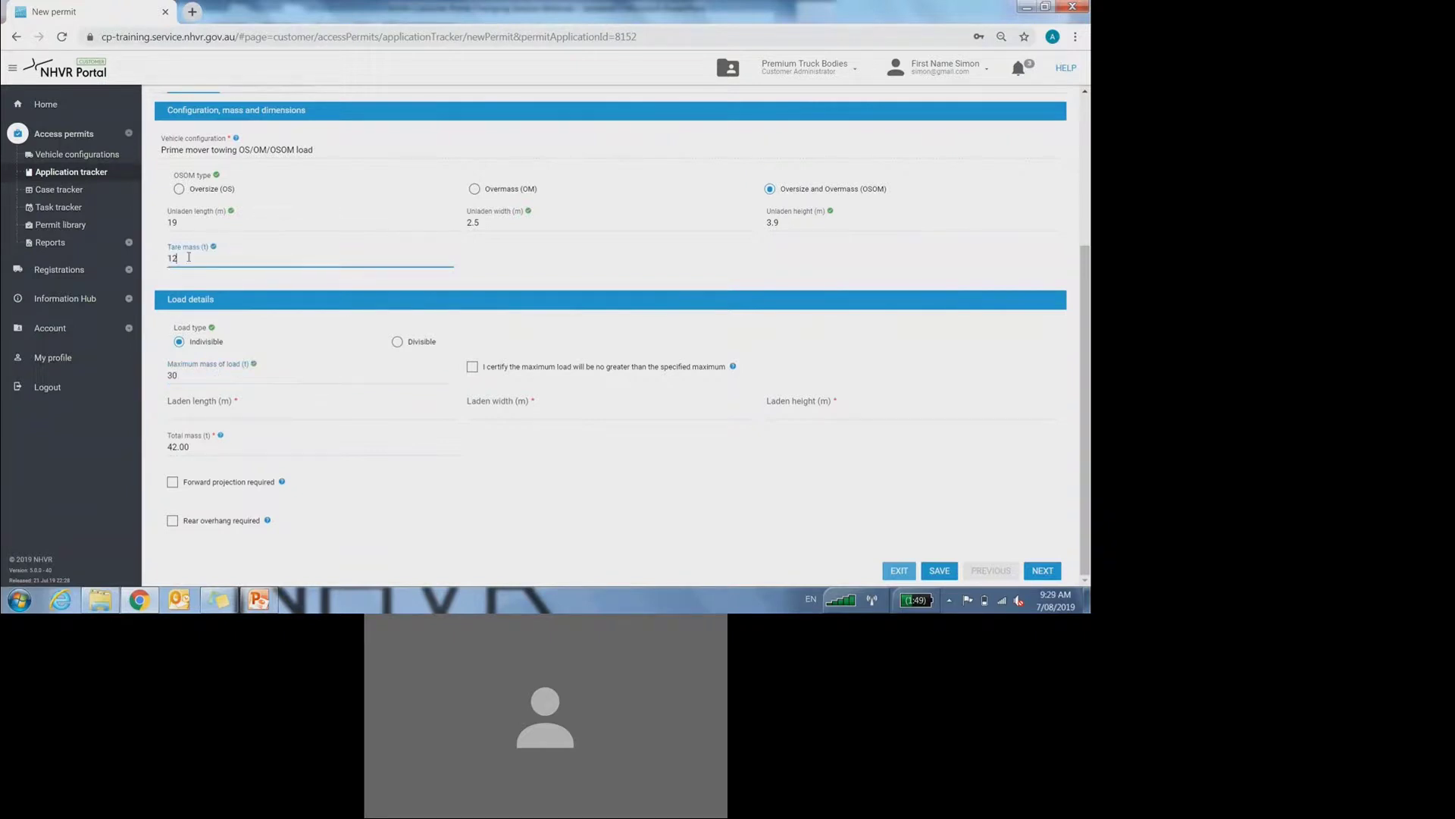
pyautogui.click(197, 374)
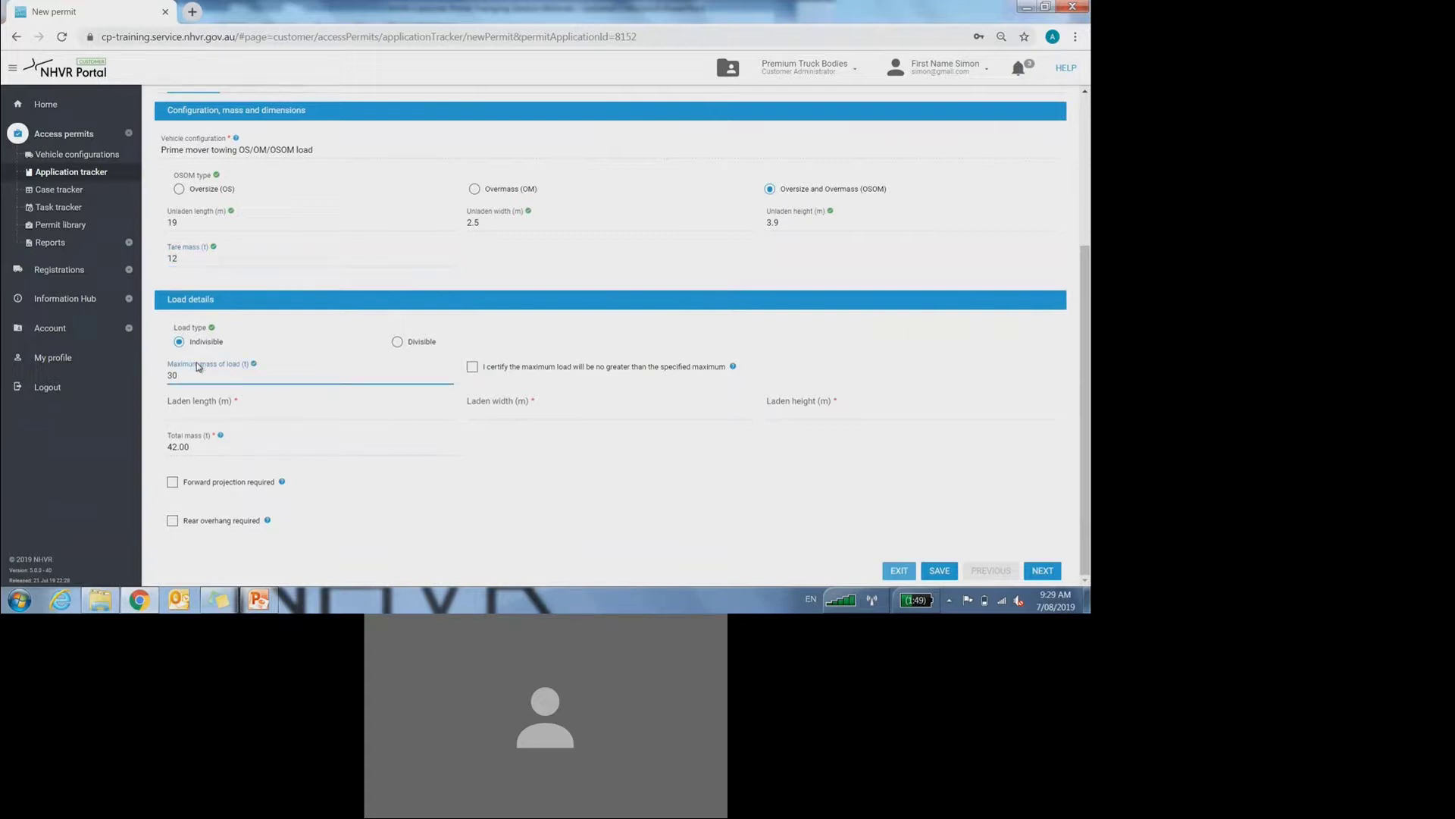
pyautogui.click(190, 447)
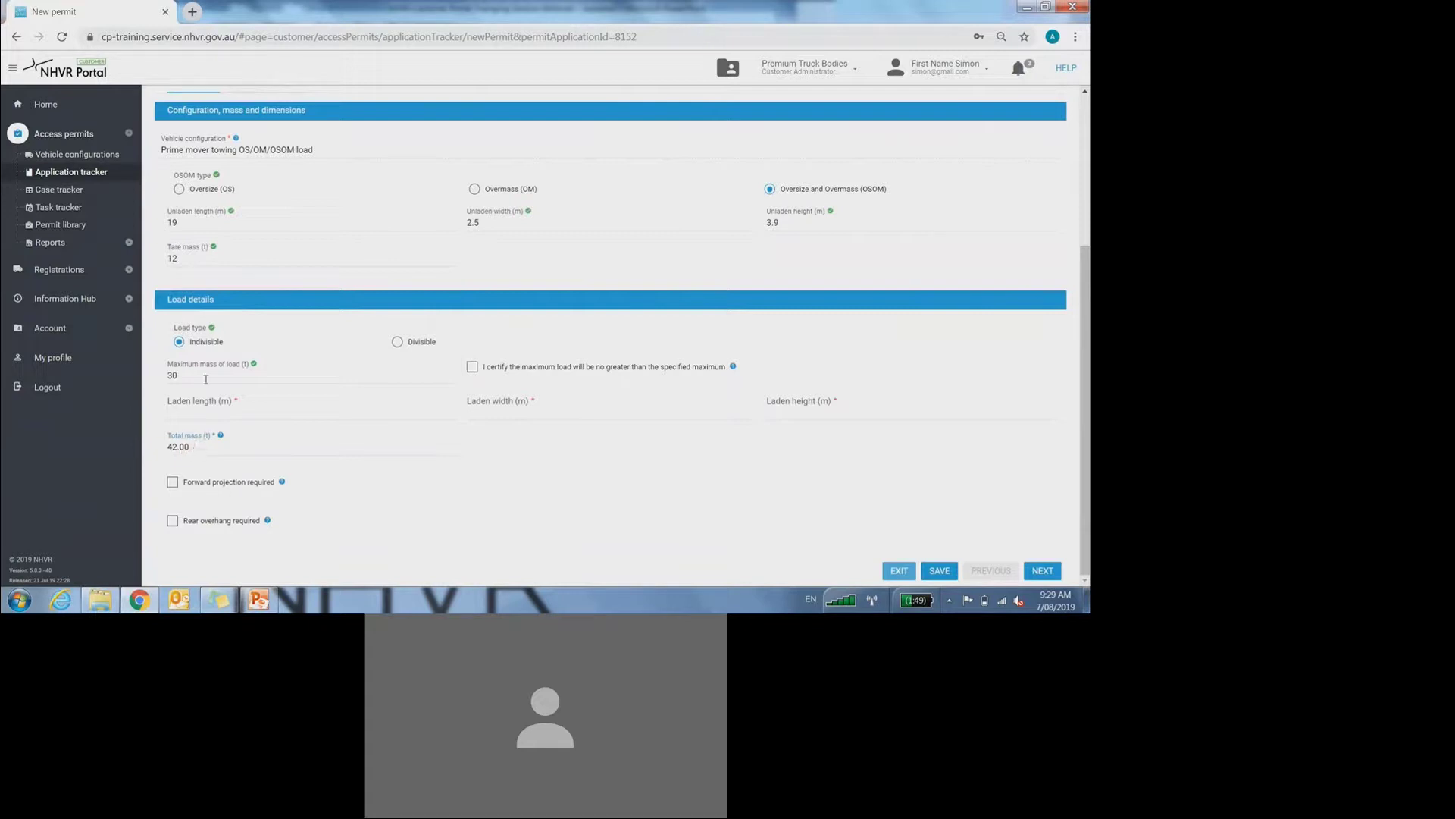
# Step: Change the maximum mass of load to 35 t and certify that maximum
pyautogui.moveTo(197, 371); pyautogui.dragTo(165, 369)
pyautogui.write('35')
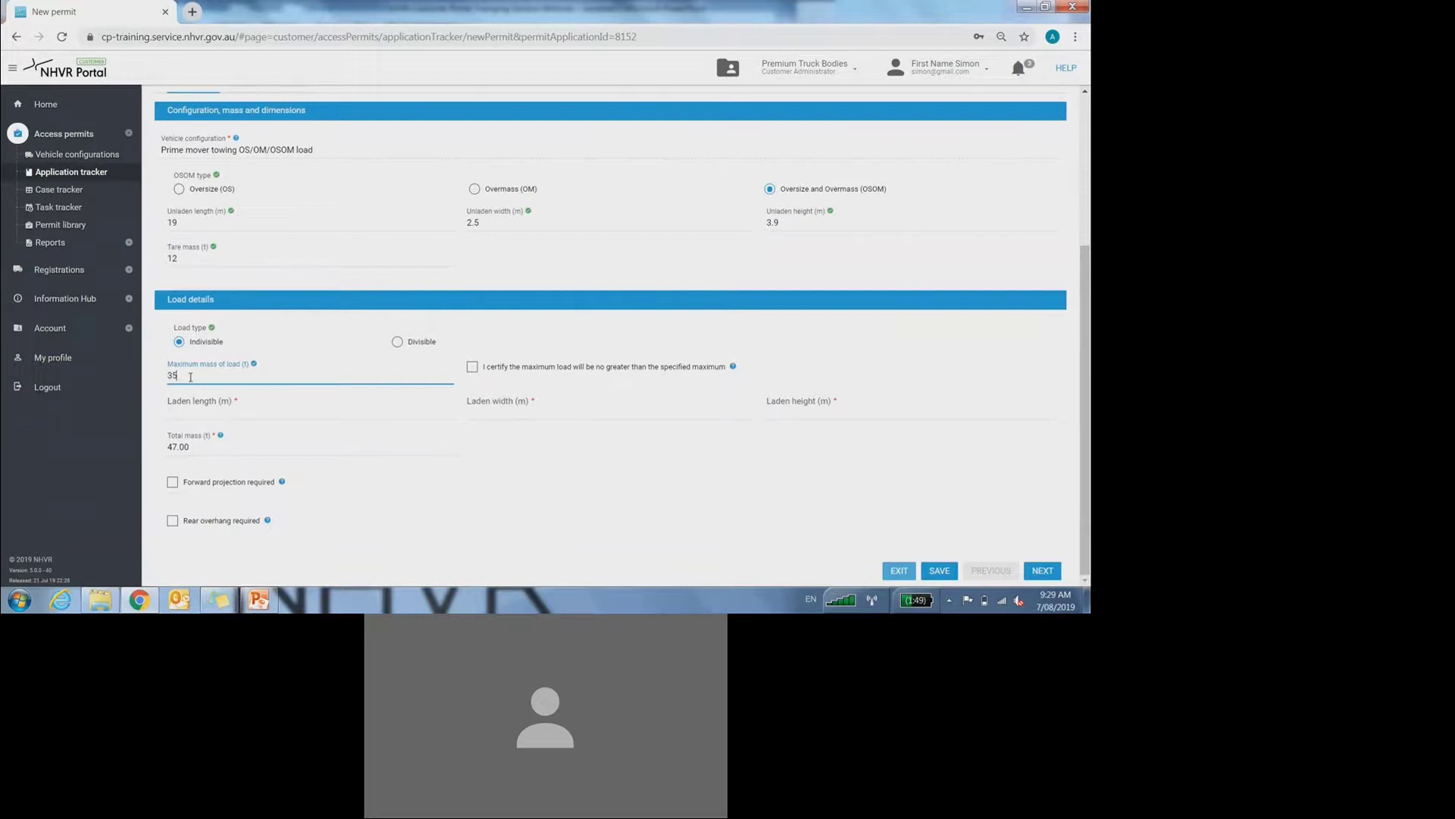
pyautogui.click(473, 371)
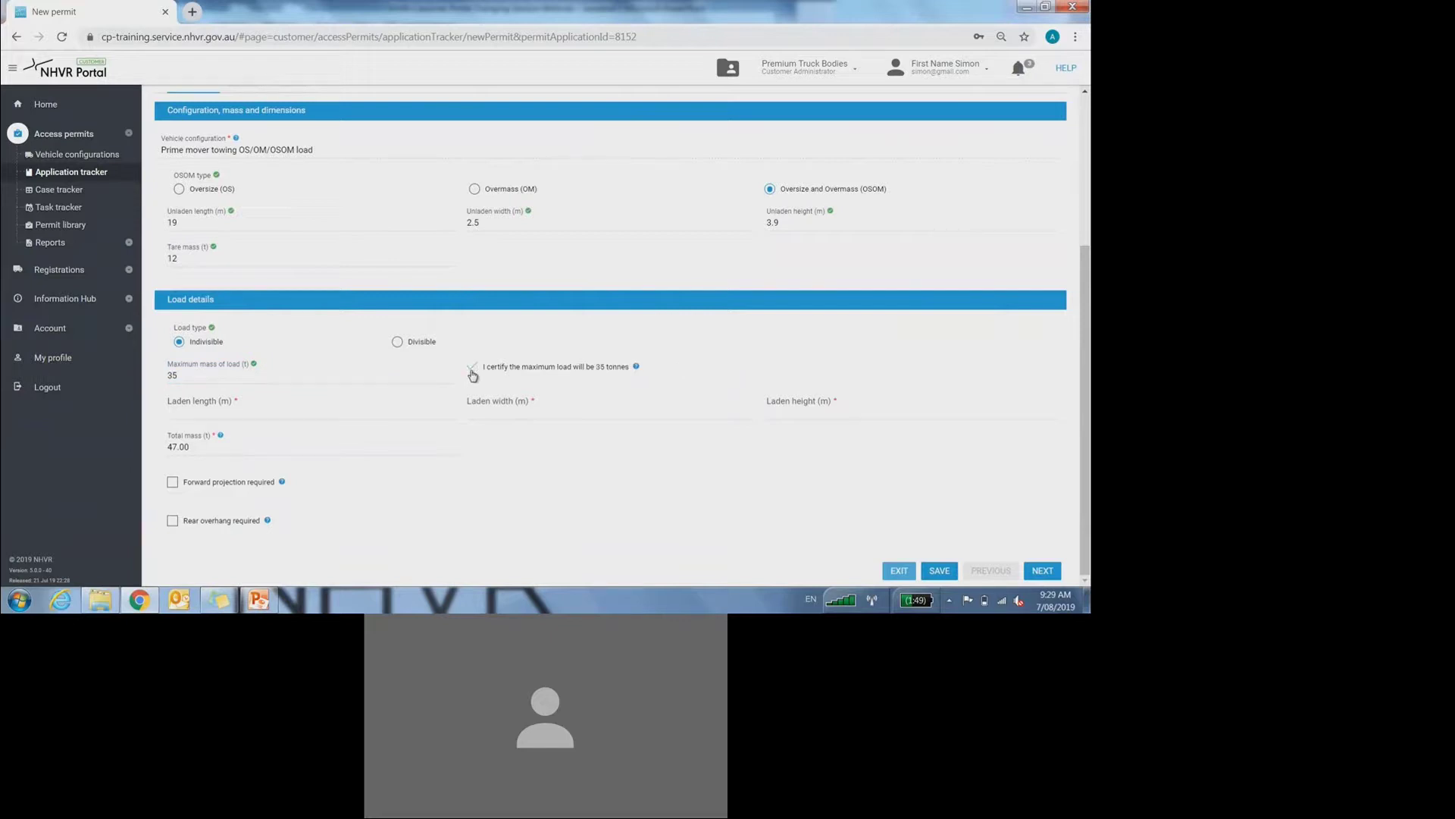
# Step: Enter a laden length of 25 m, a laden width of 3.5 m and a laden height of 4.9 m
pyautogui.click(372, 404)
pyautogui.write('25')
pyautogui.click(529, 417)
pyautogui.click(773, 407)
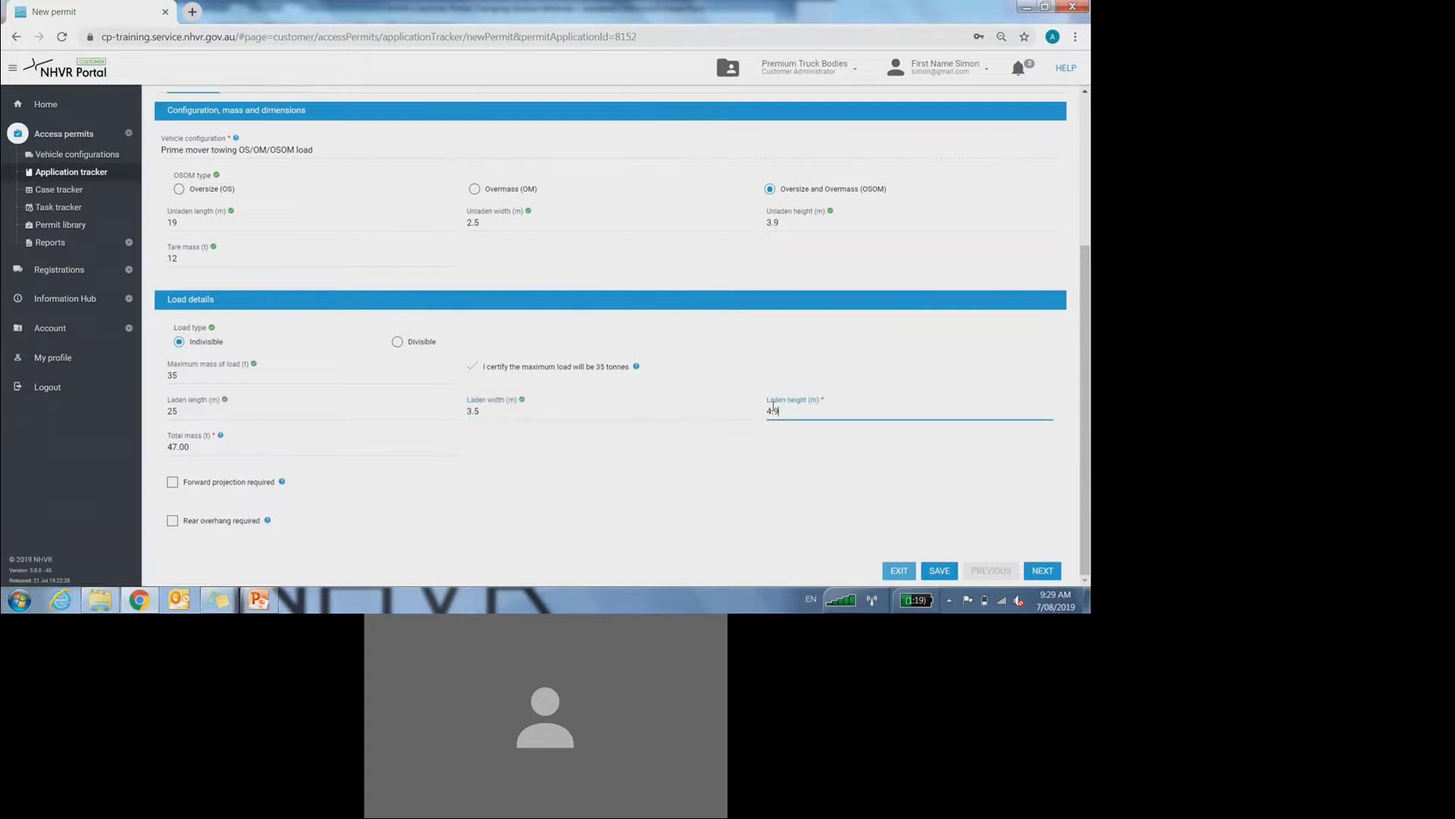
pyautogui.click(753, 439)
# Step: Try the forward projection and rear overhang requirements with their measurement fields, clearing each requirement again
pyautogui.click(211, 486)
pyautogui.click(526, 482)
pyautogui.click(173, 482)
pyautogui.click(176, 523)
pyautogui.click(497, 522)
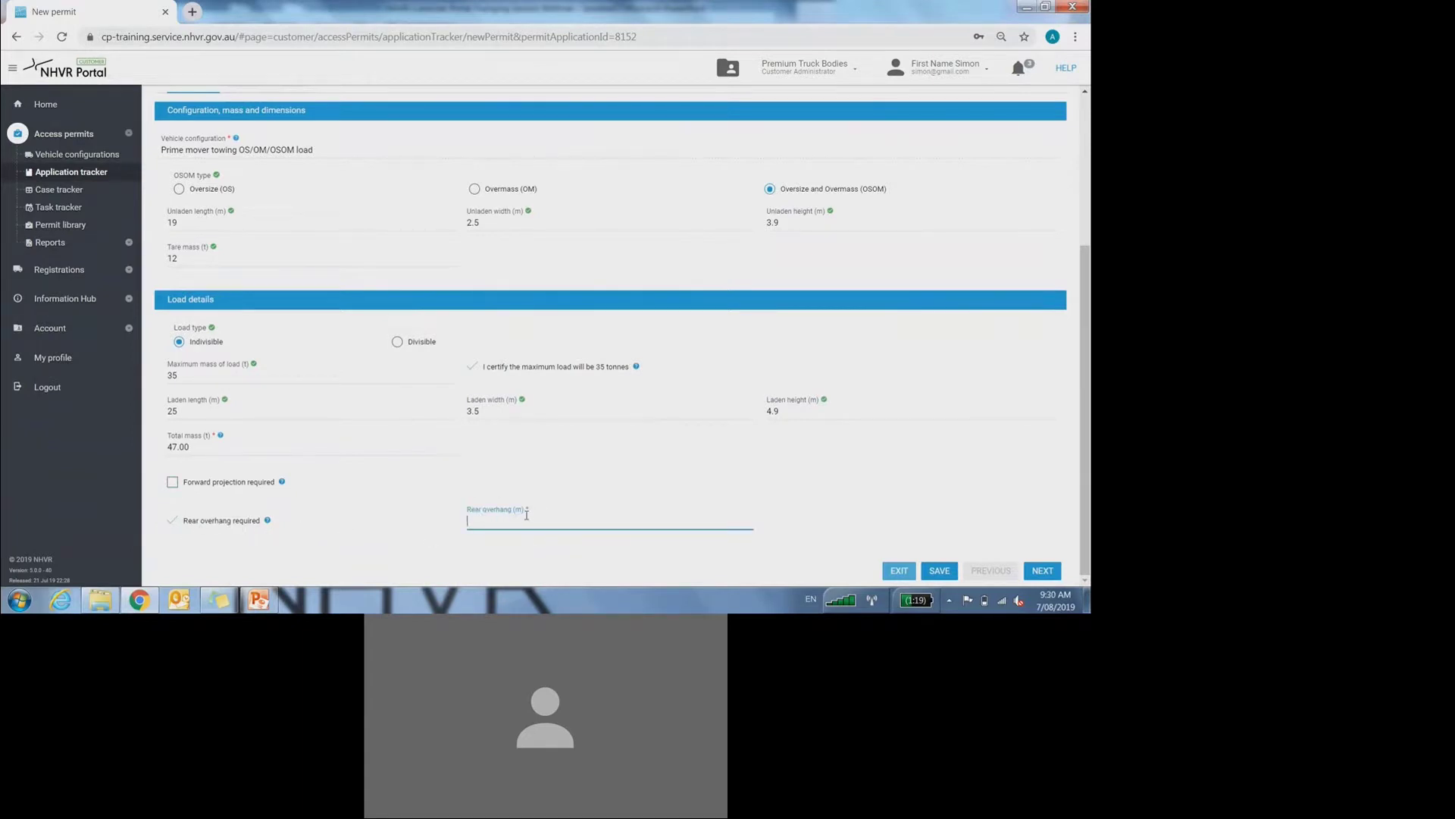
pyautogui.click(171, 523)
# Step: Open the prime mover component's details and review the available axle and bonnet variants
pyautogui.scroll(5, 413, 529)
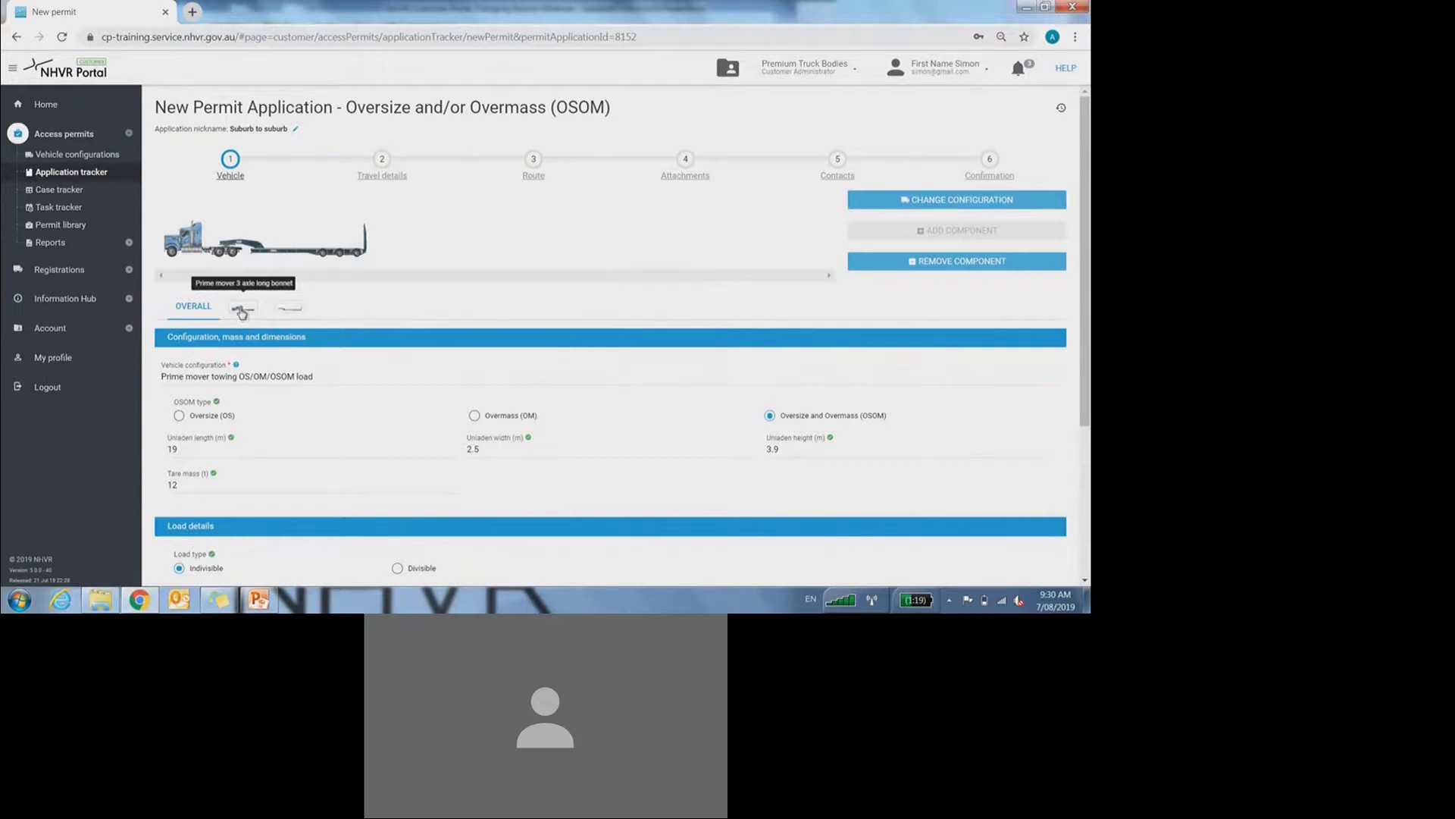
pyautogui.click(241, 309)
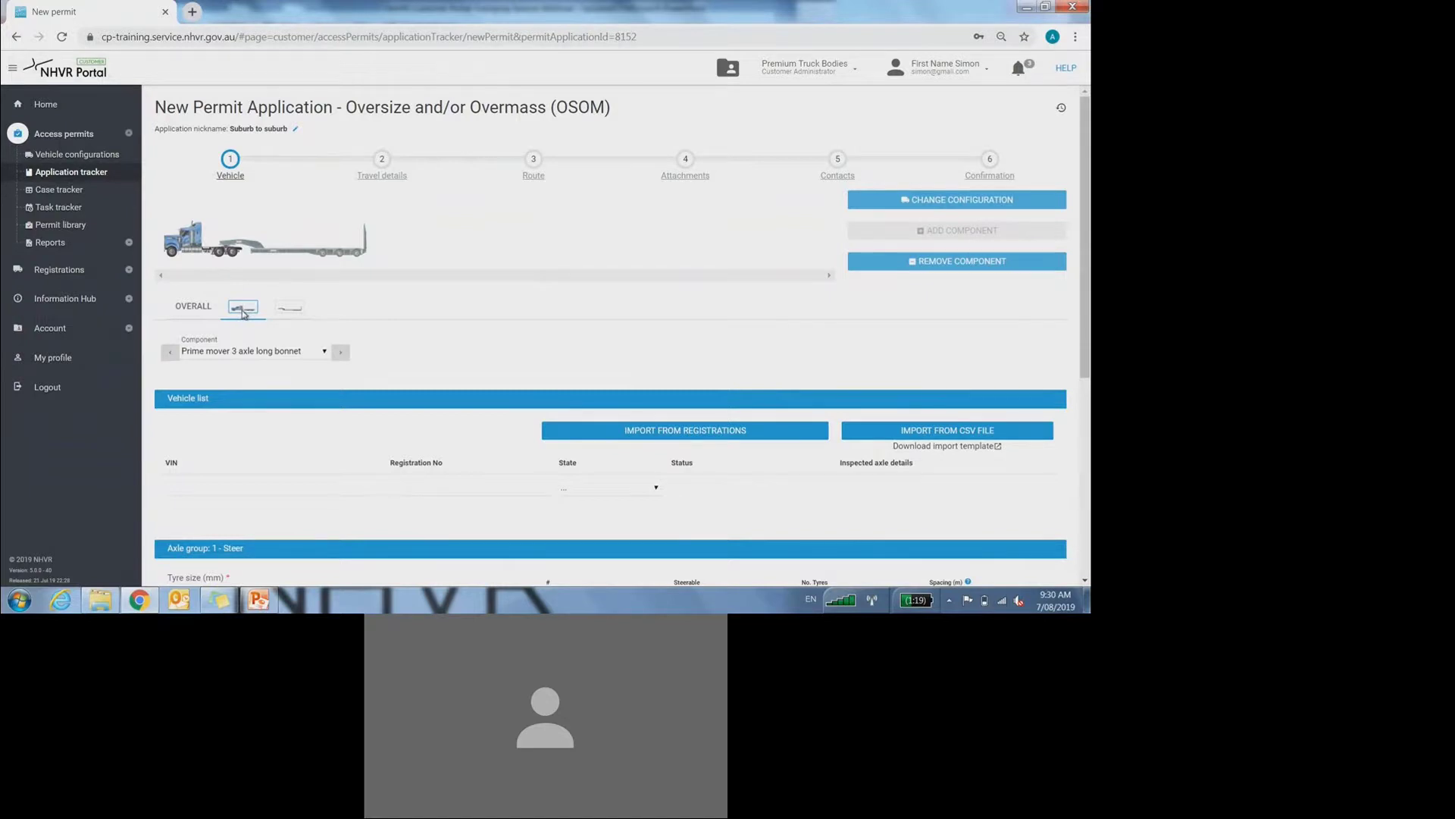
pyautogui.scroll(-1, 244, 314)
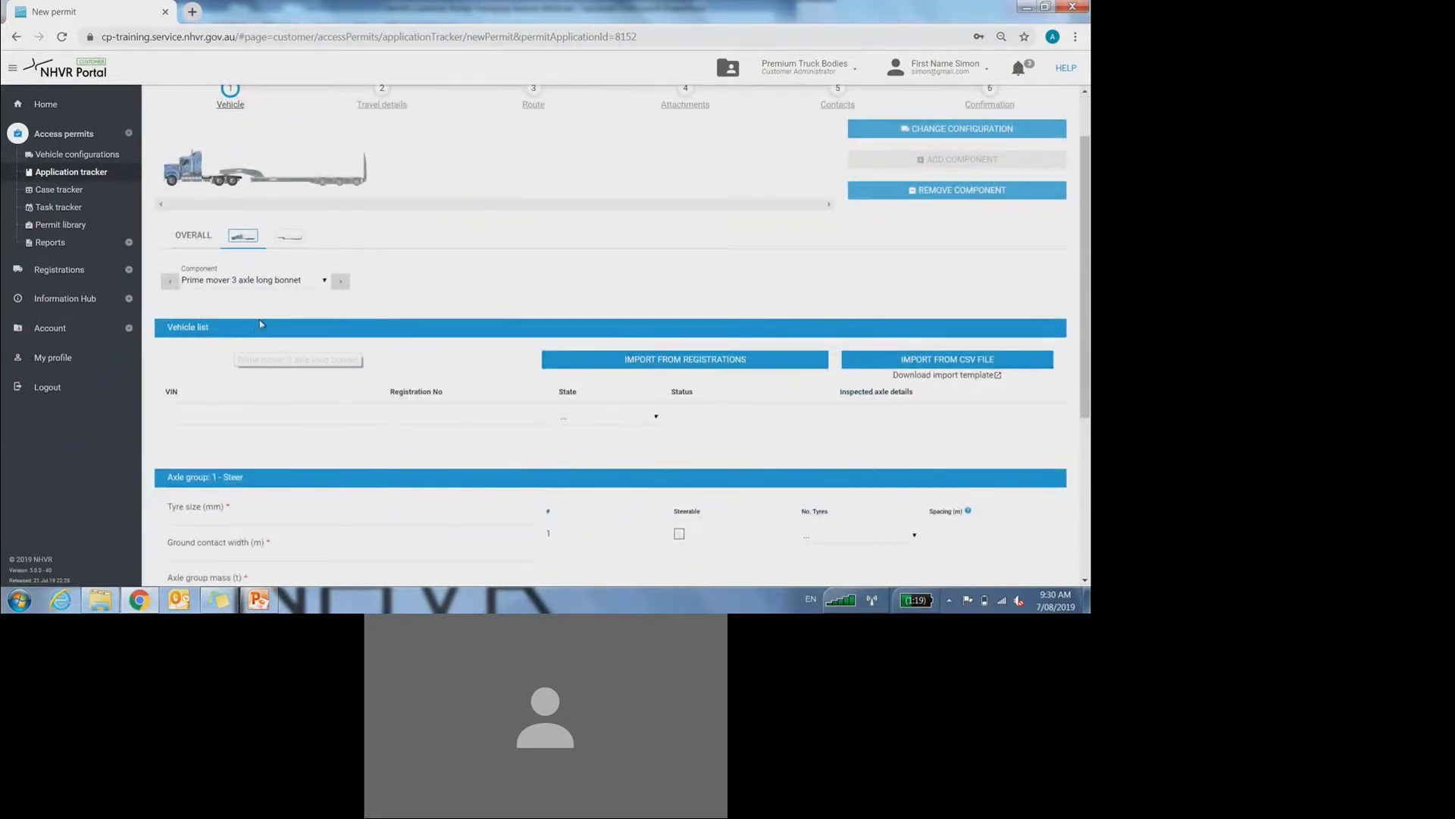
pyautogui.click(310, 284)
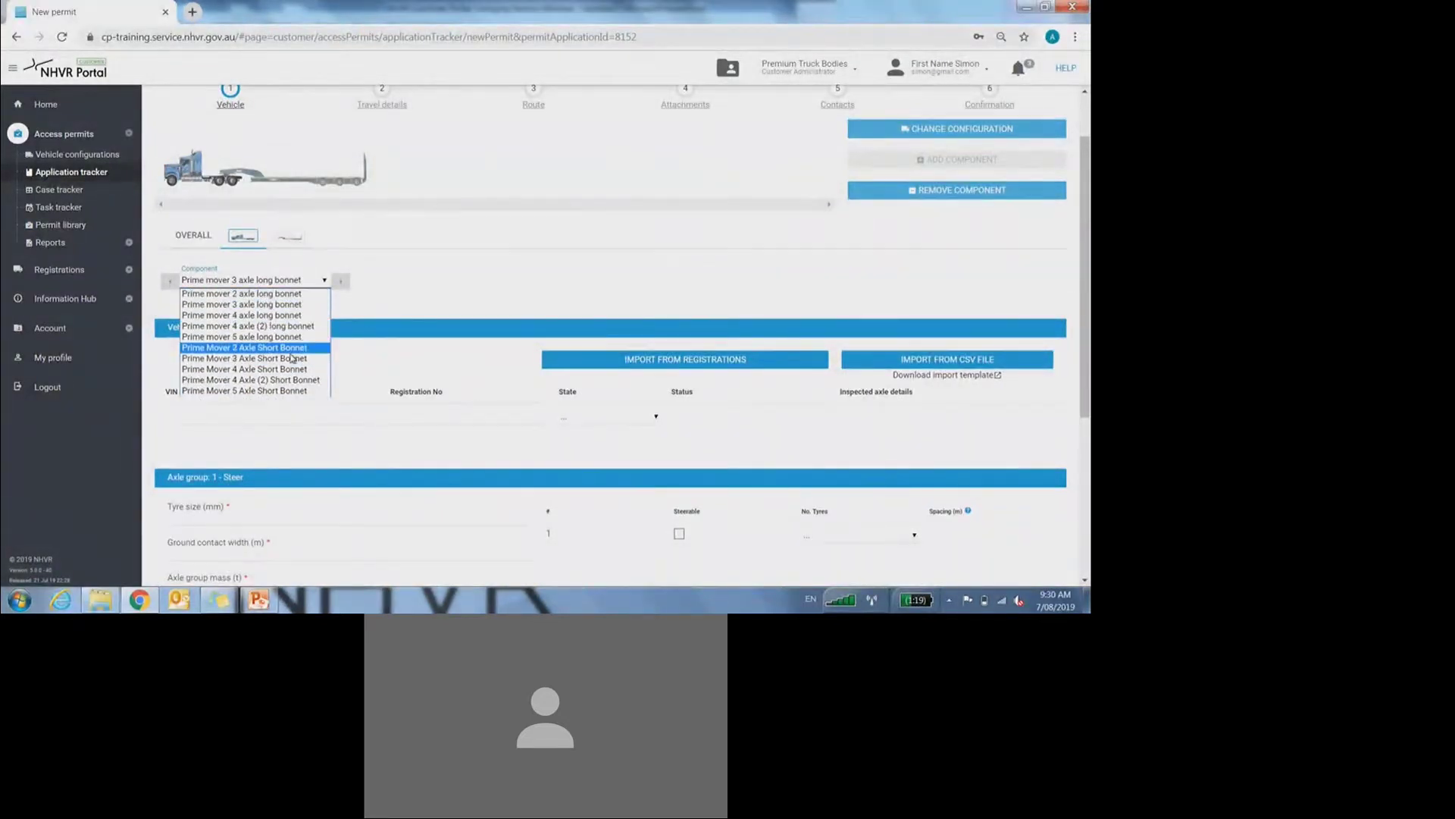
pyautogui.click(288, 285)
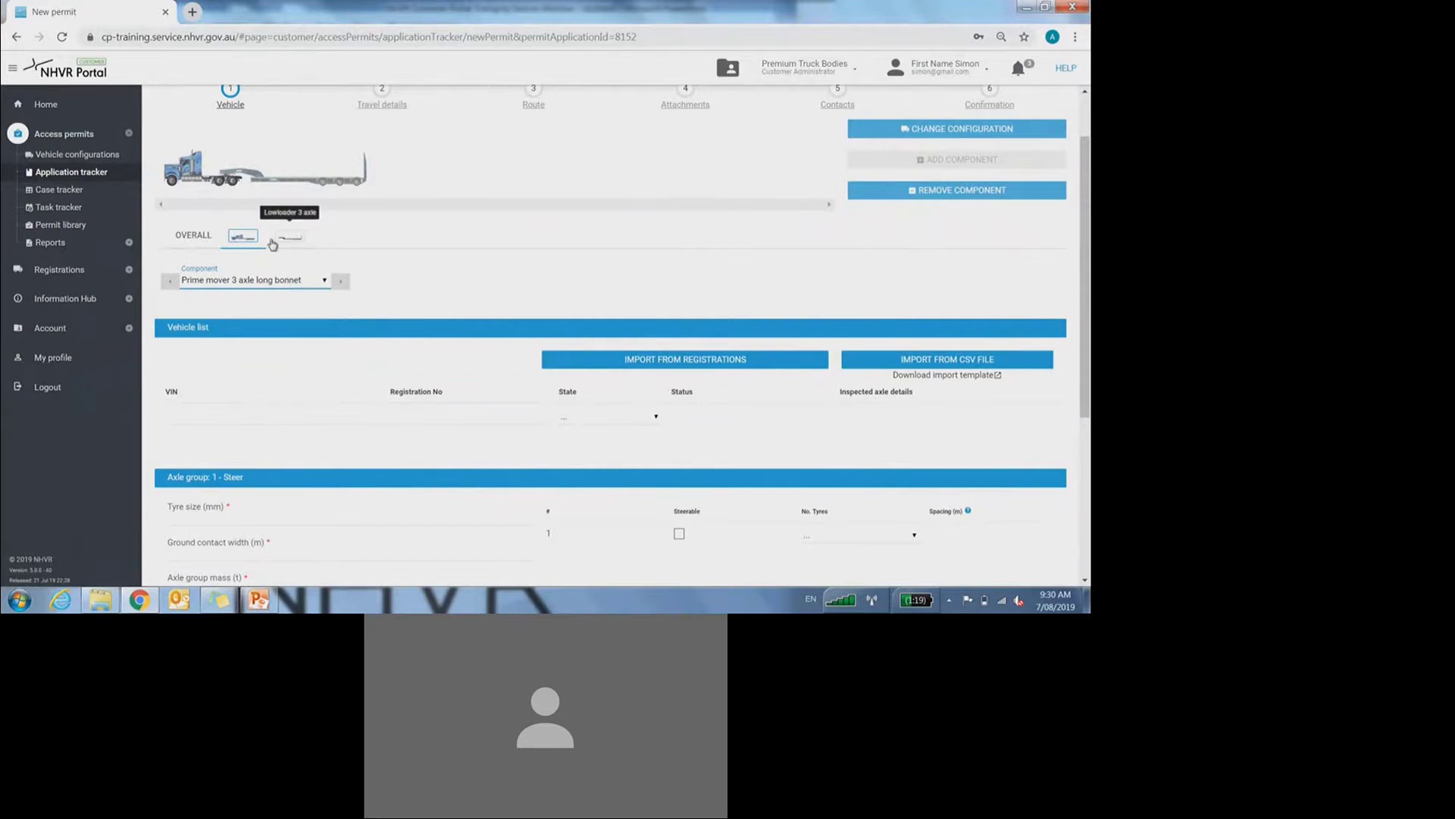
# Step: Review the prime mover's vehicle list fields, import options and the steer and drive axle group fields
pyautogui.scroll(-1, 292, 271)
pyautogui.click(295, 348)
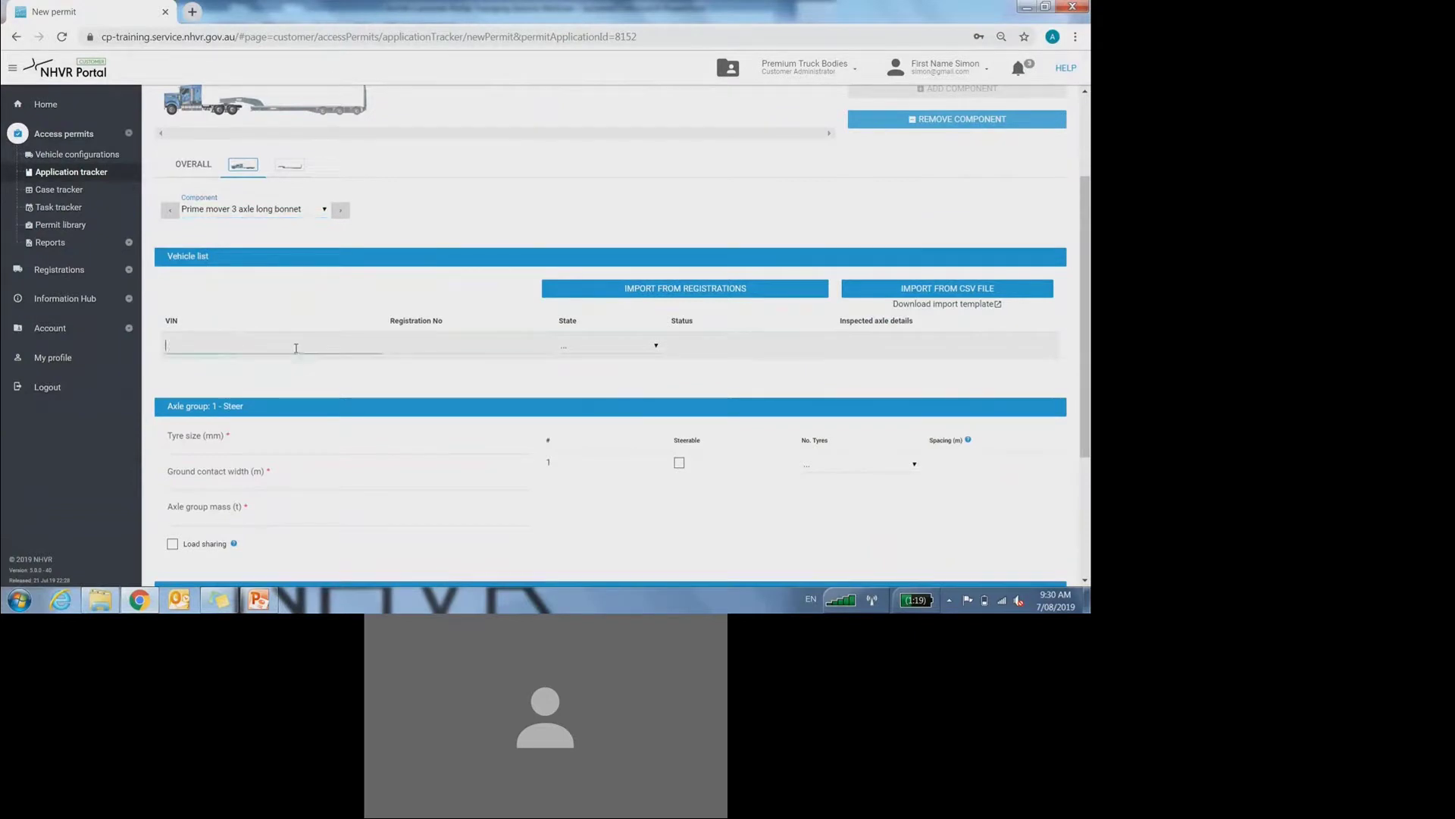
pyautogui.scroll(-3, 297, 350)
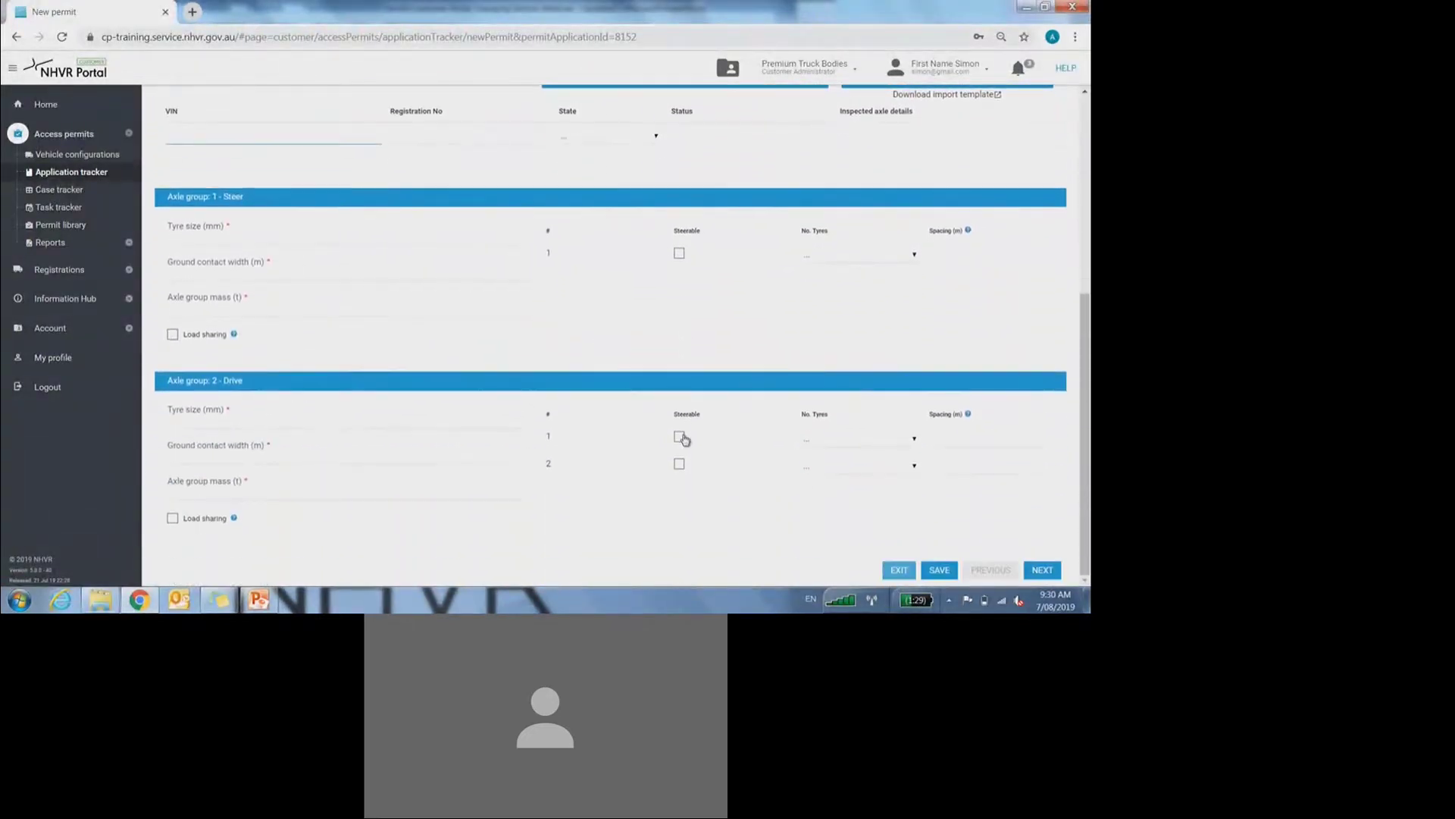
pyautogui.scroll(3, 419, 374)
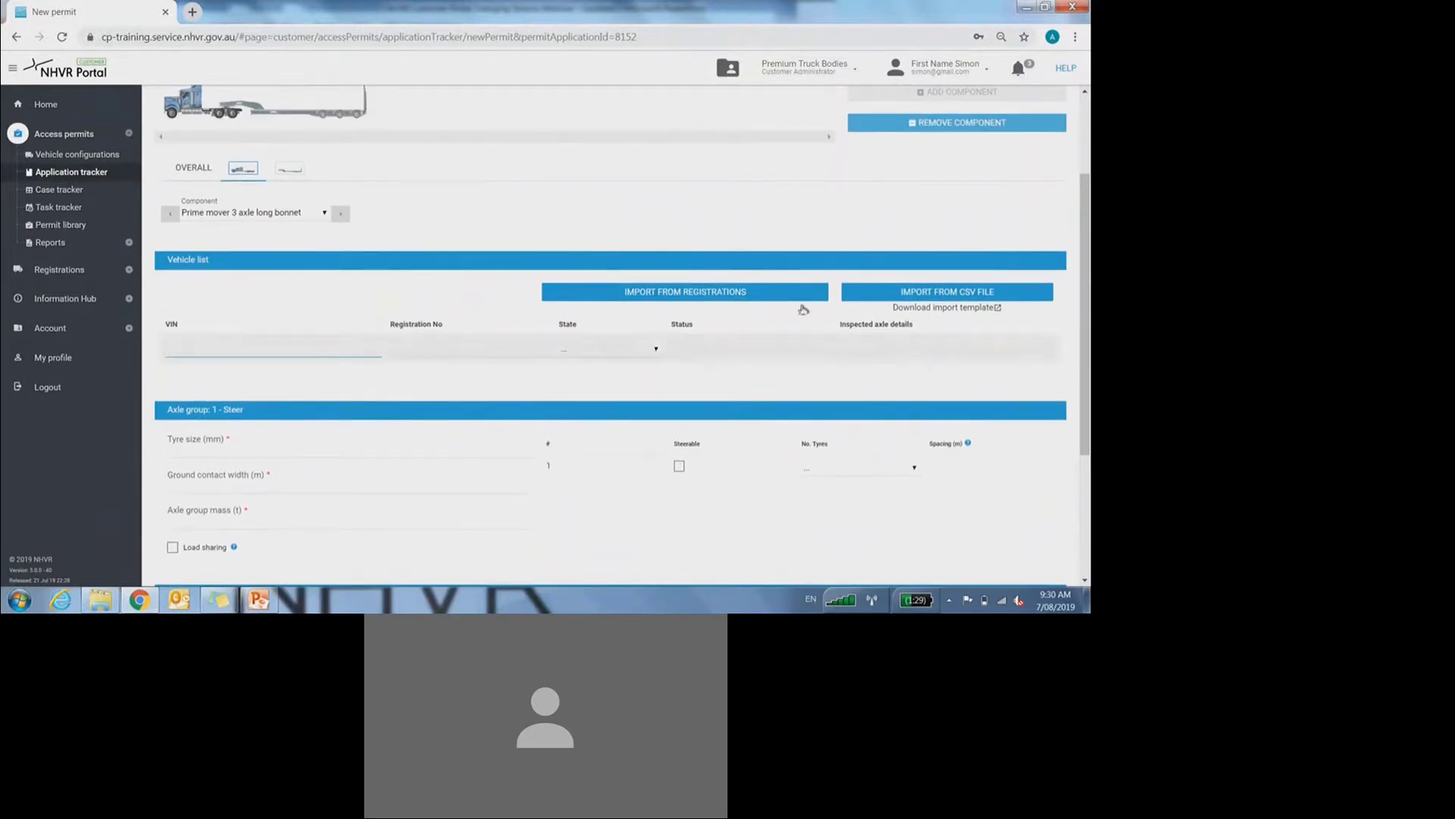
pyautogui.scroll(-3, 260, 373)
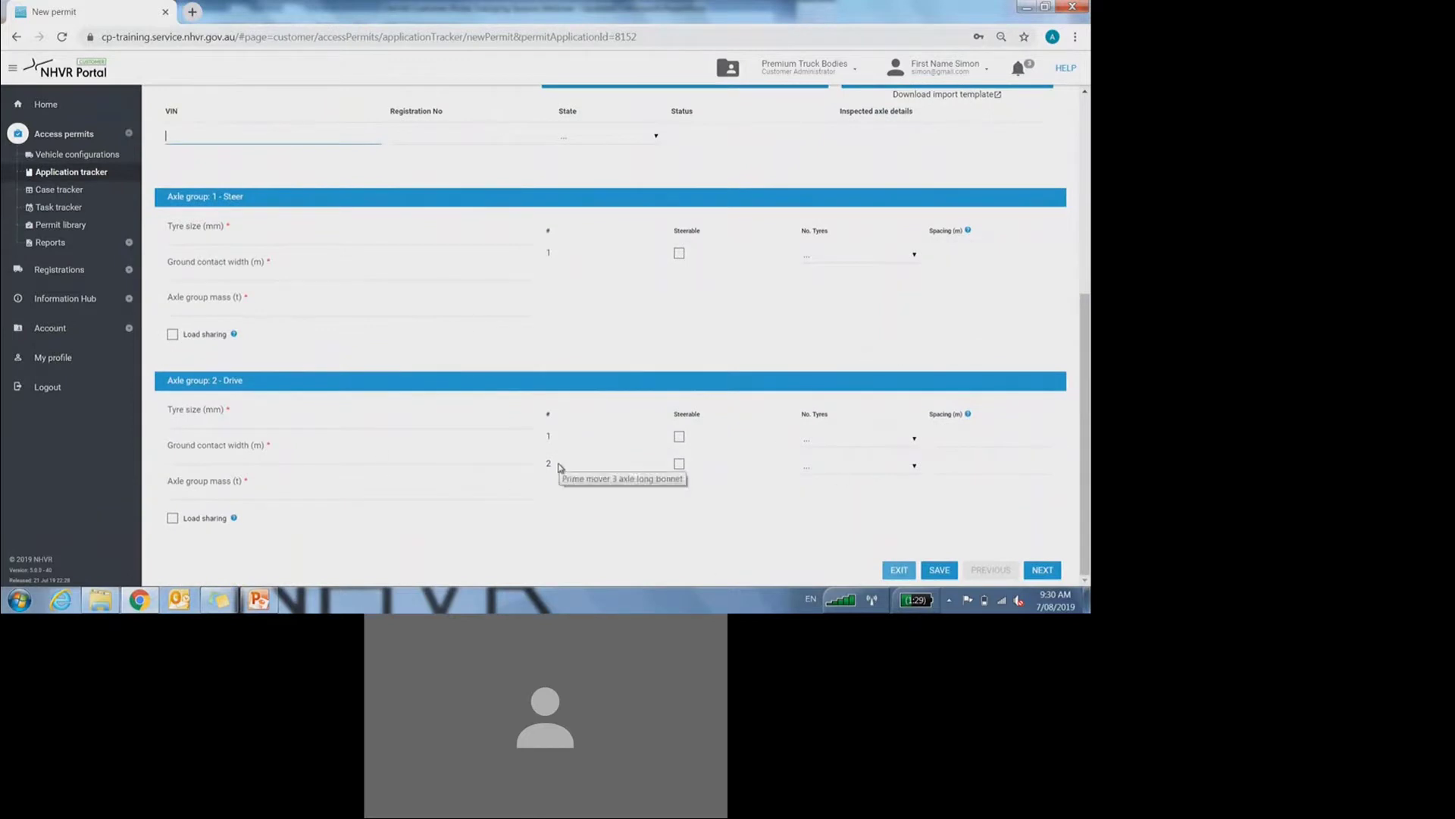
pyautogui.scroll(2, 529, 457)
pyautogui.scroll(3, 529, 456)
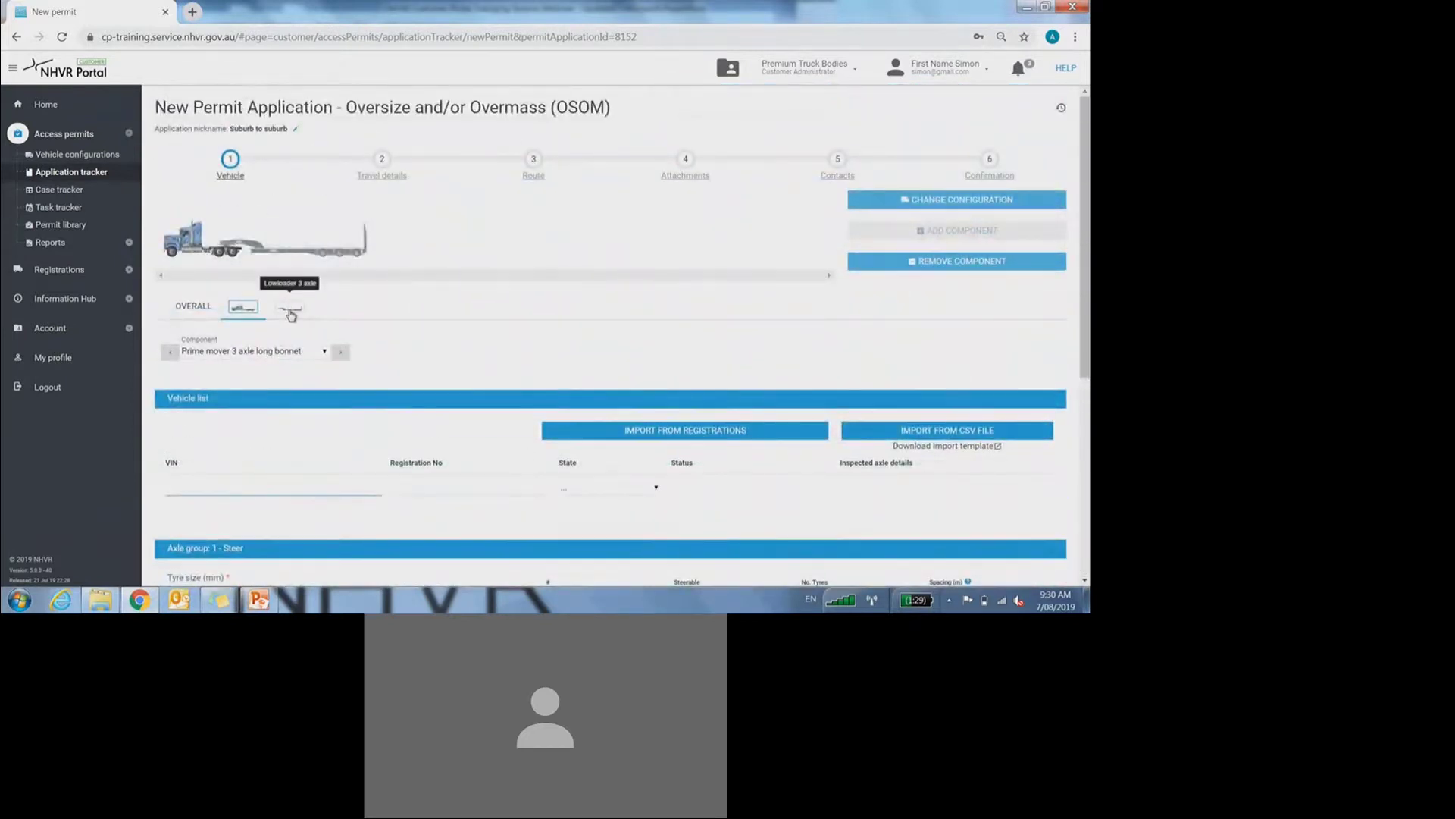
# Step: Change the lowloader component to Lowloader 4 axle (2) and review its front and rear axle group fields
pyautogui.click(291, 310)
pyautogui.scroll(-1, 307, 329)
pyautogui.scroll(-1, 367, 292)
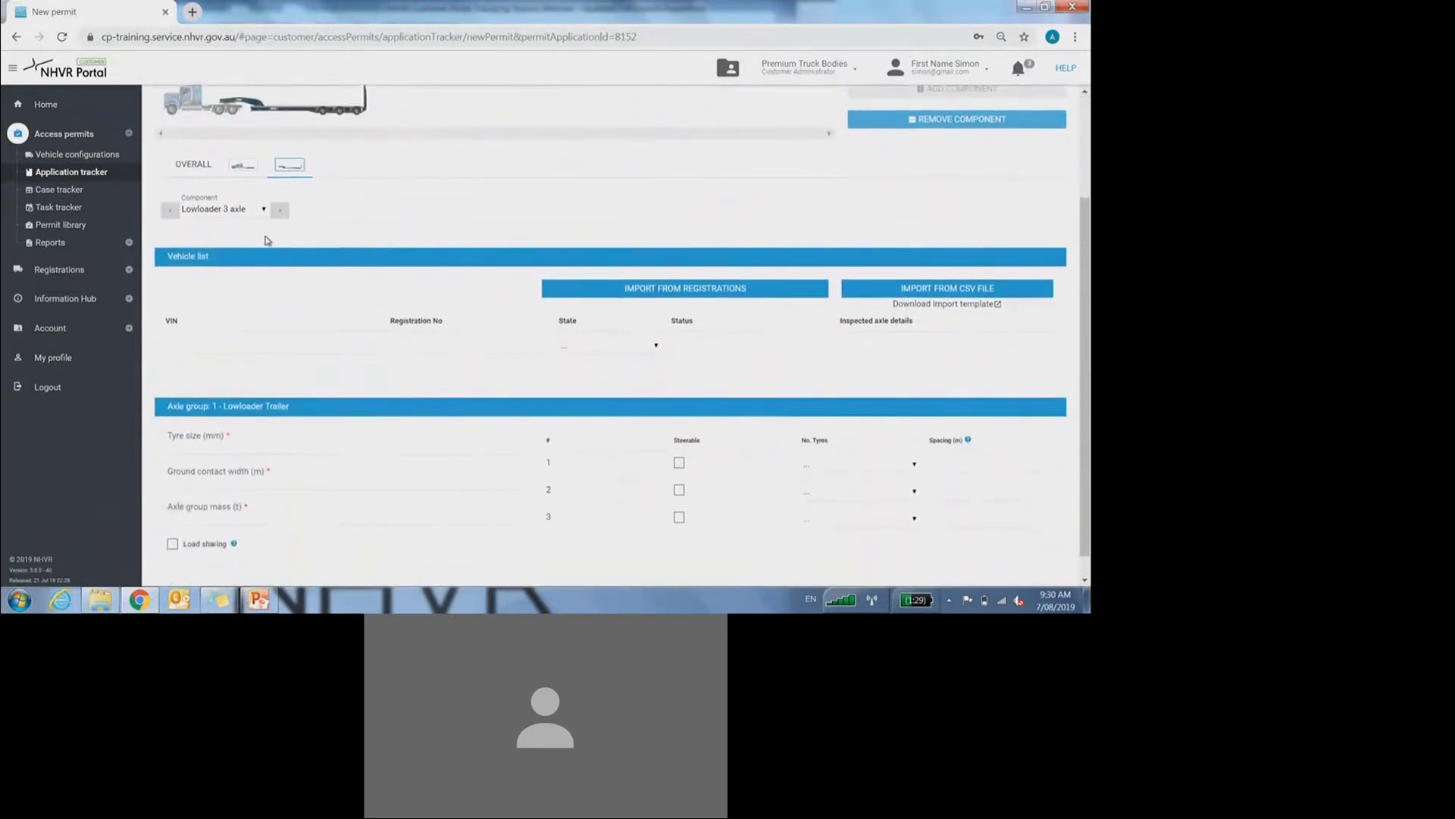
pyautogui.click(258, 212)
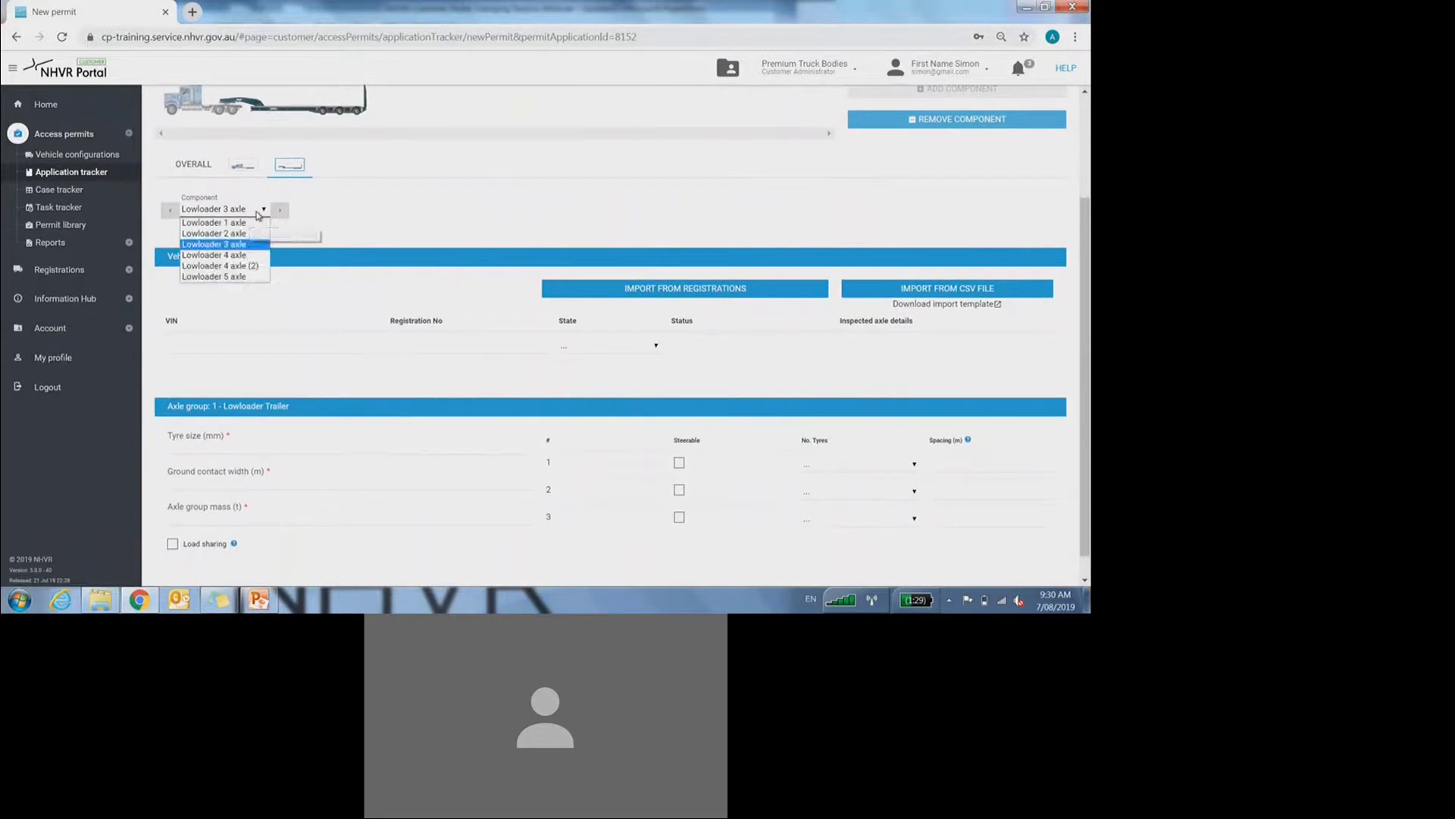
pyautogui.click(251, 268)
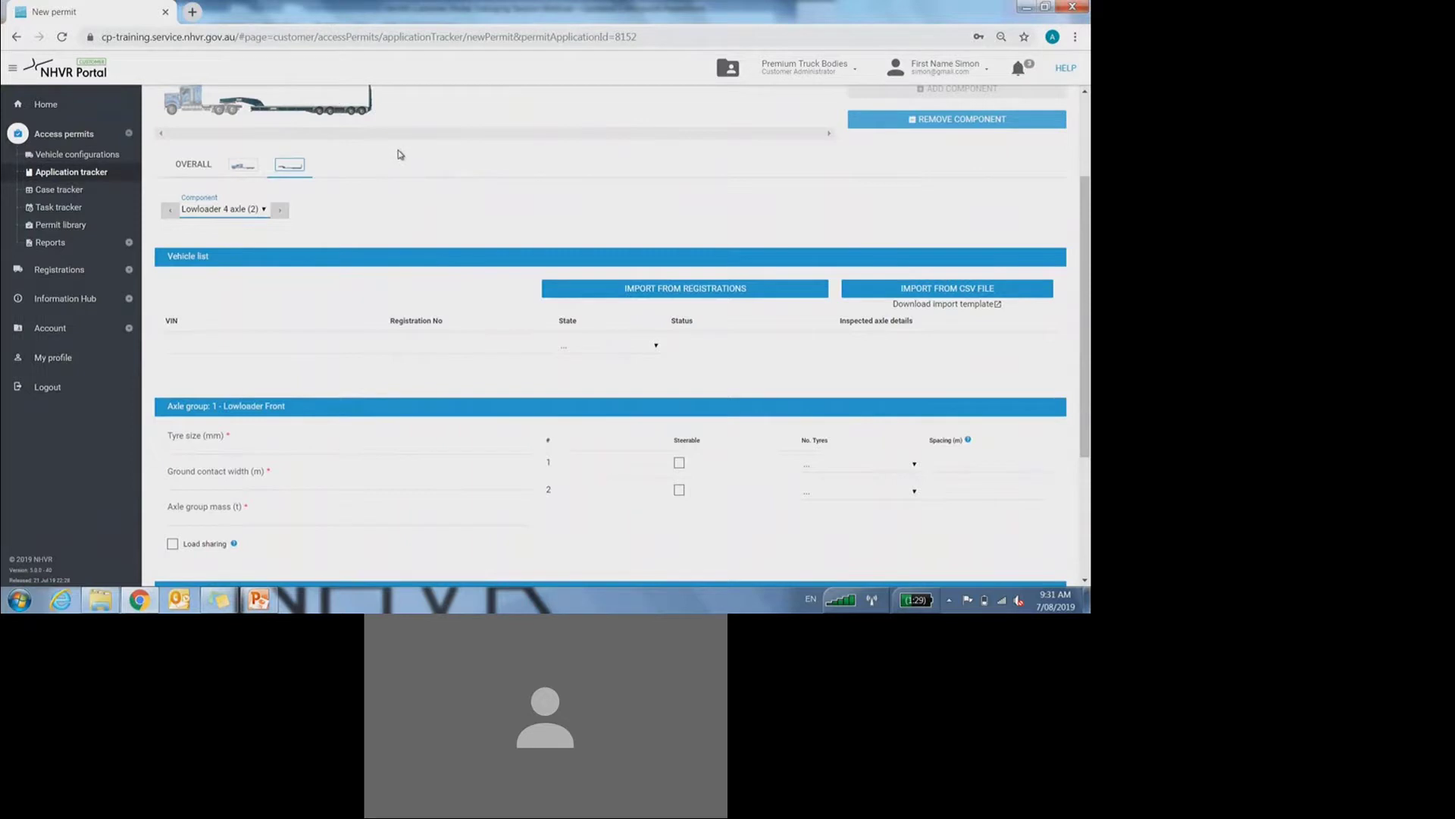
pyautogui.scroll(-1, 419, 205)
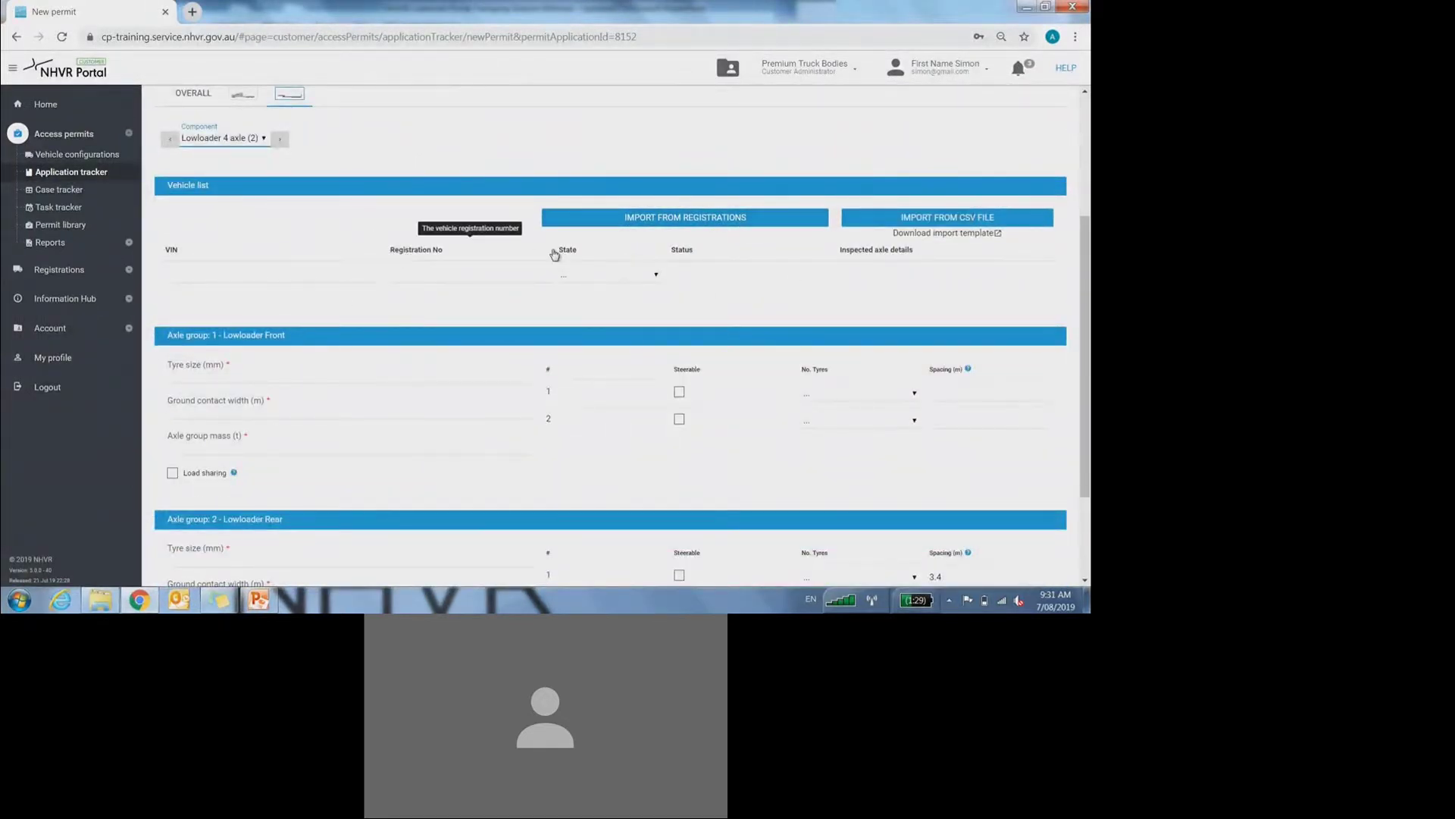
pyautogui.scroll(-2, 553, 257)
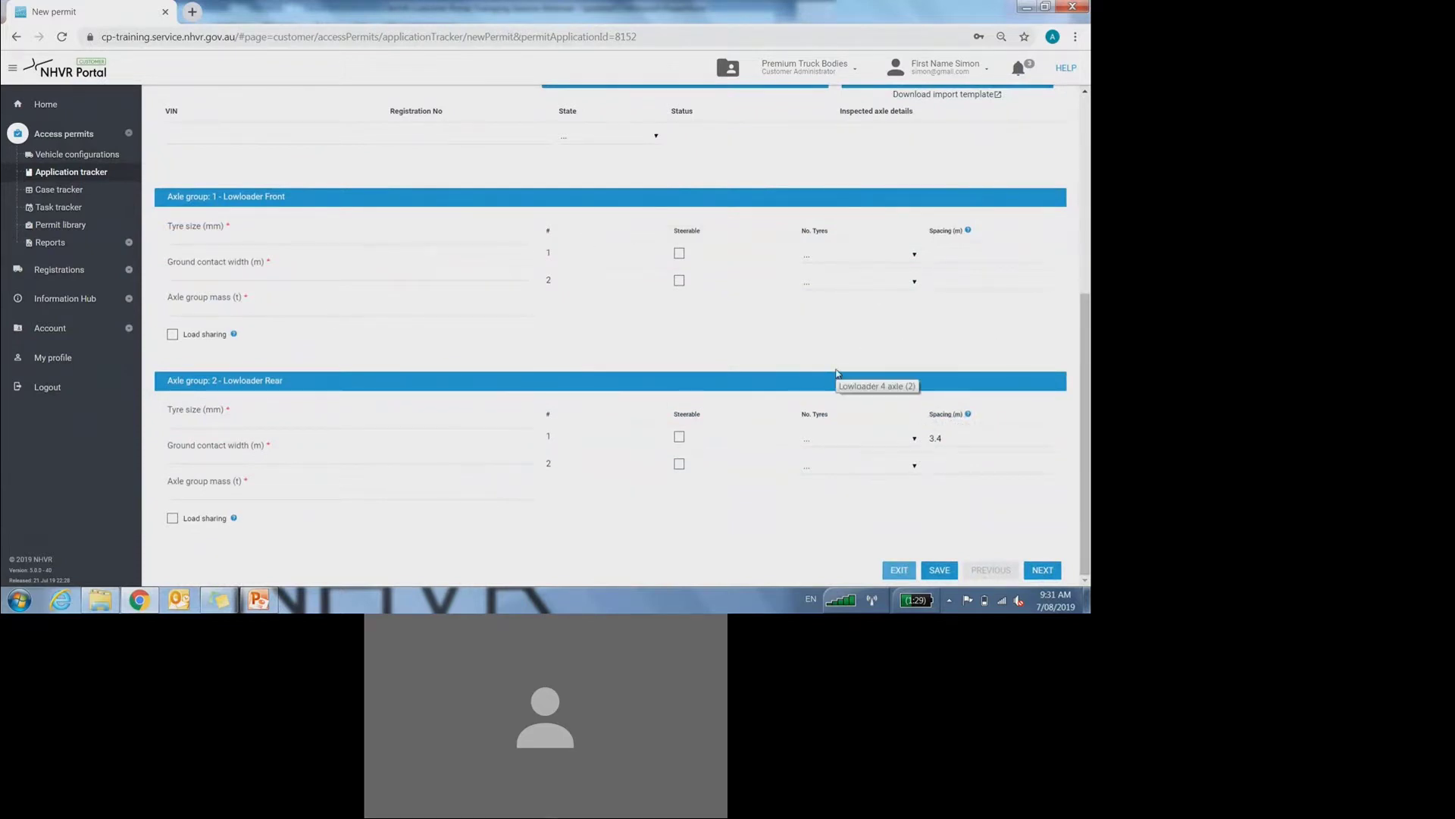
pyautogui.scroll(5, 837, 371)
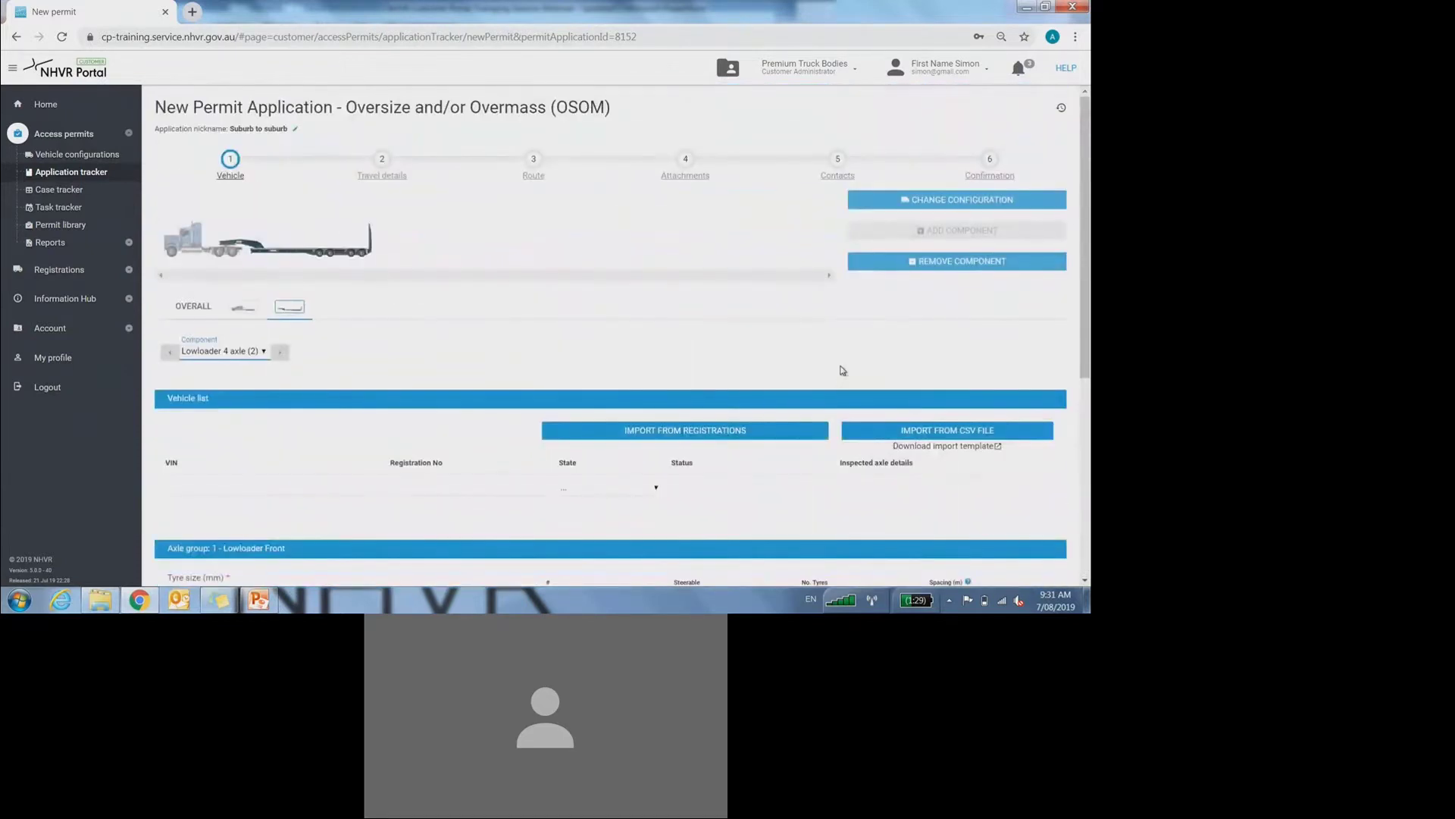
# Step: Change the vehicle configuration to the Special Purpose Vehicle option "SPV motor vehicle or combination" and review its overall mass and dimension fields
pyautogui.click(194, 309)
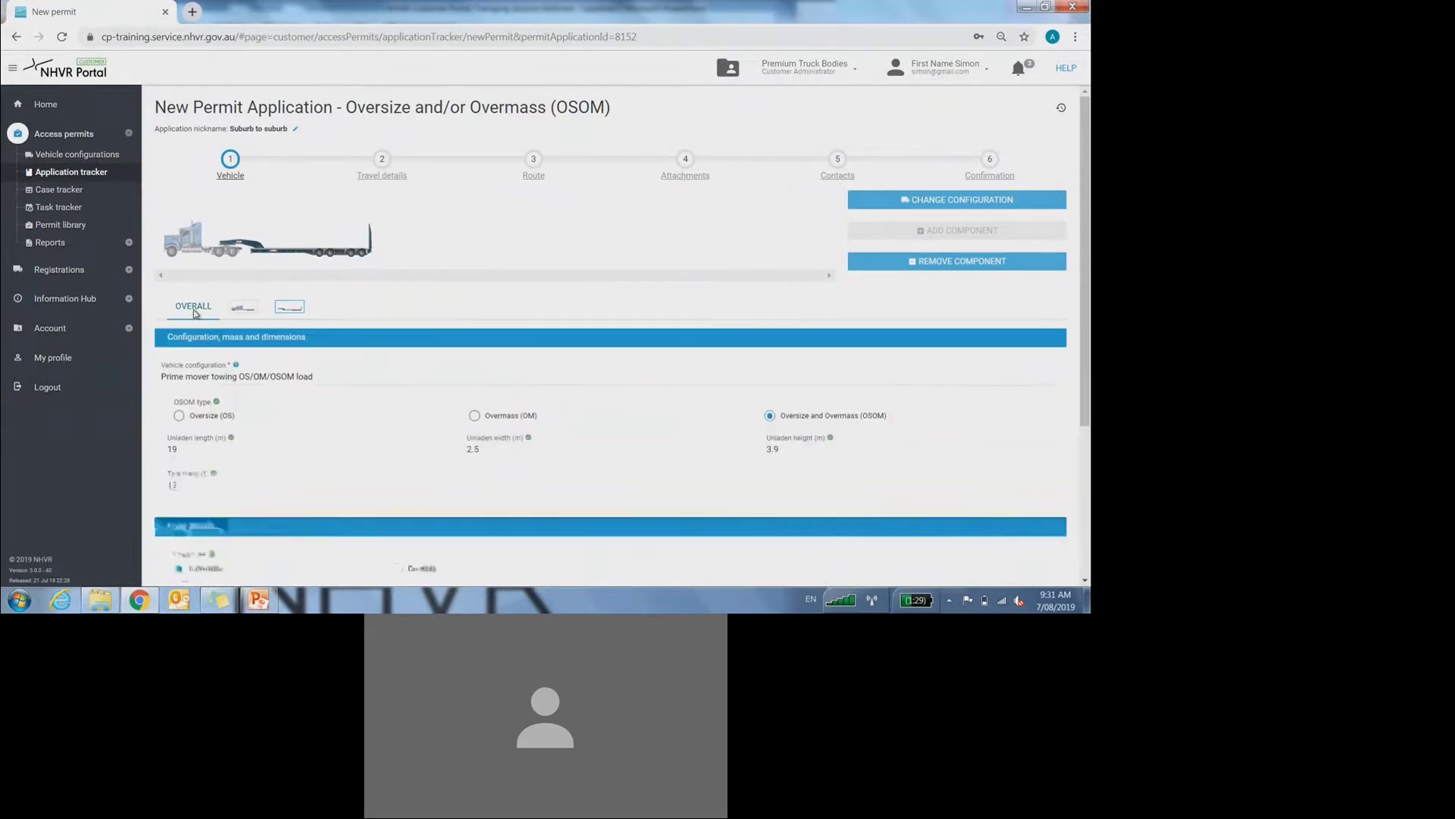
pyautogui.click(996, 203)
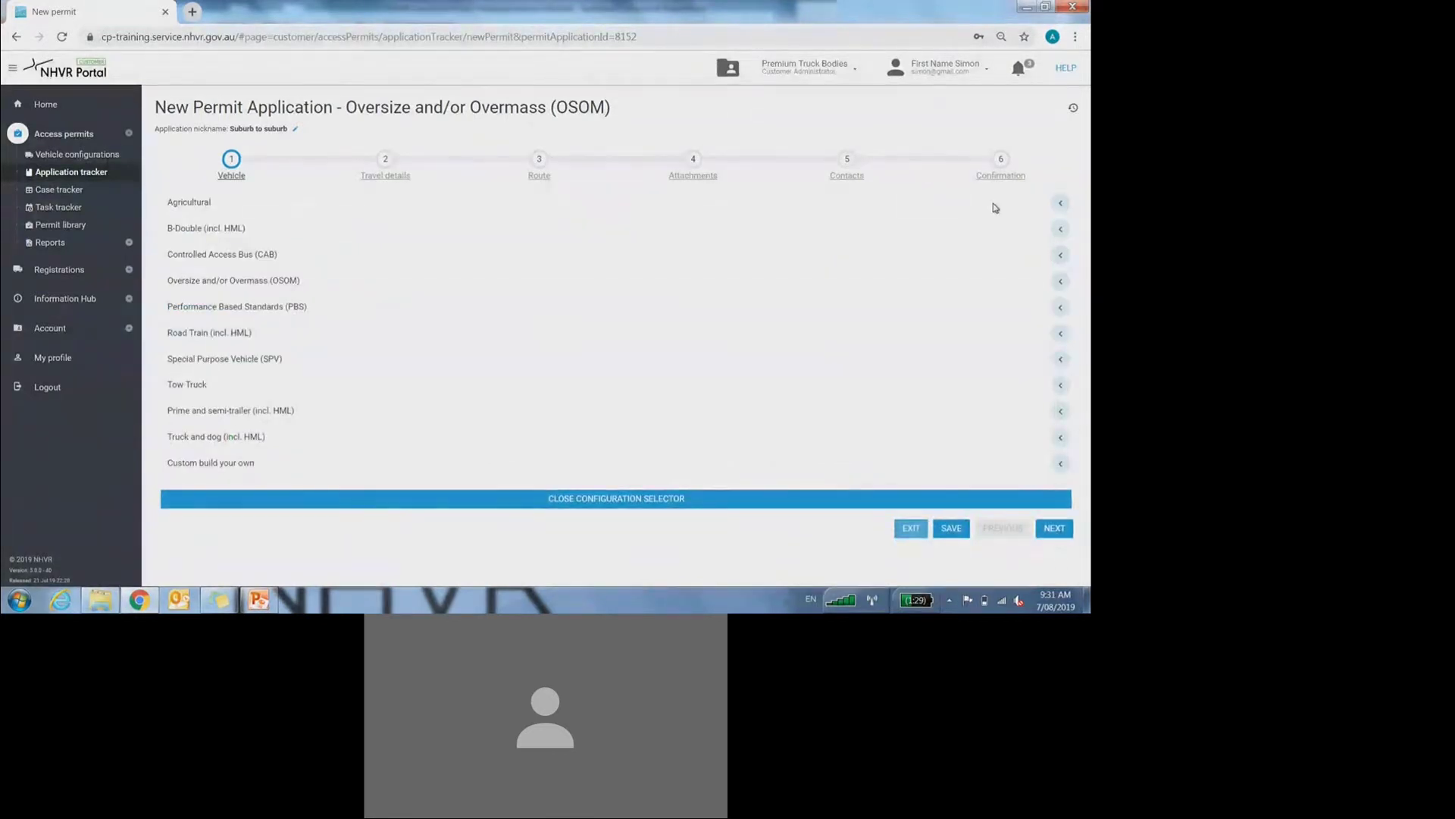
pyautogui.click(194, 358)
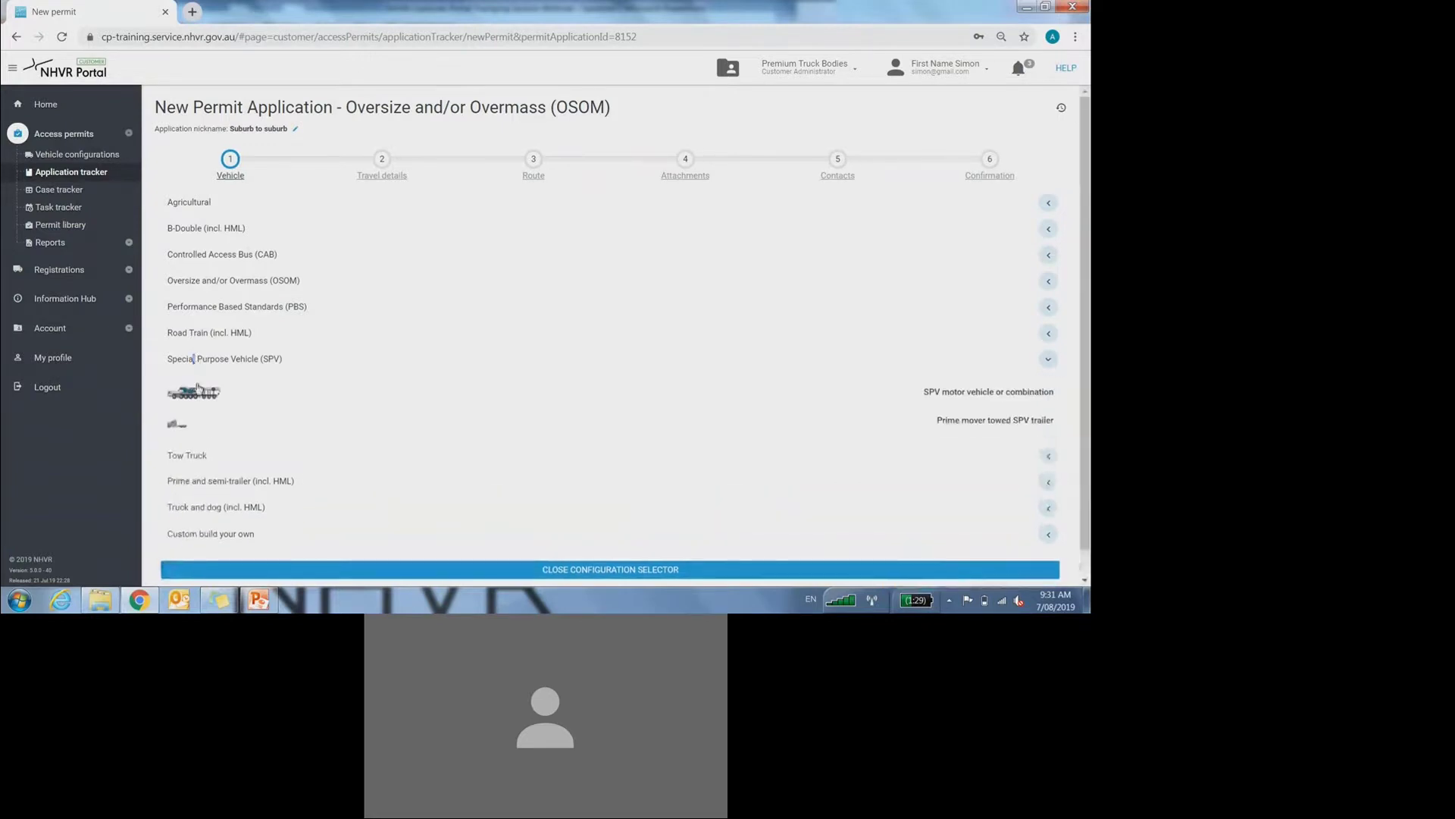
pyautogui.click(195, 395)
pyautogui.scroll(-3, 514, 380)
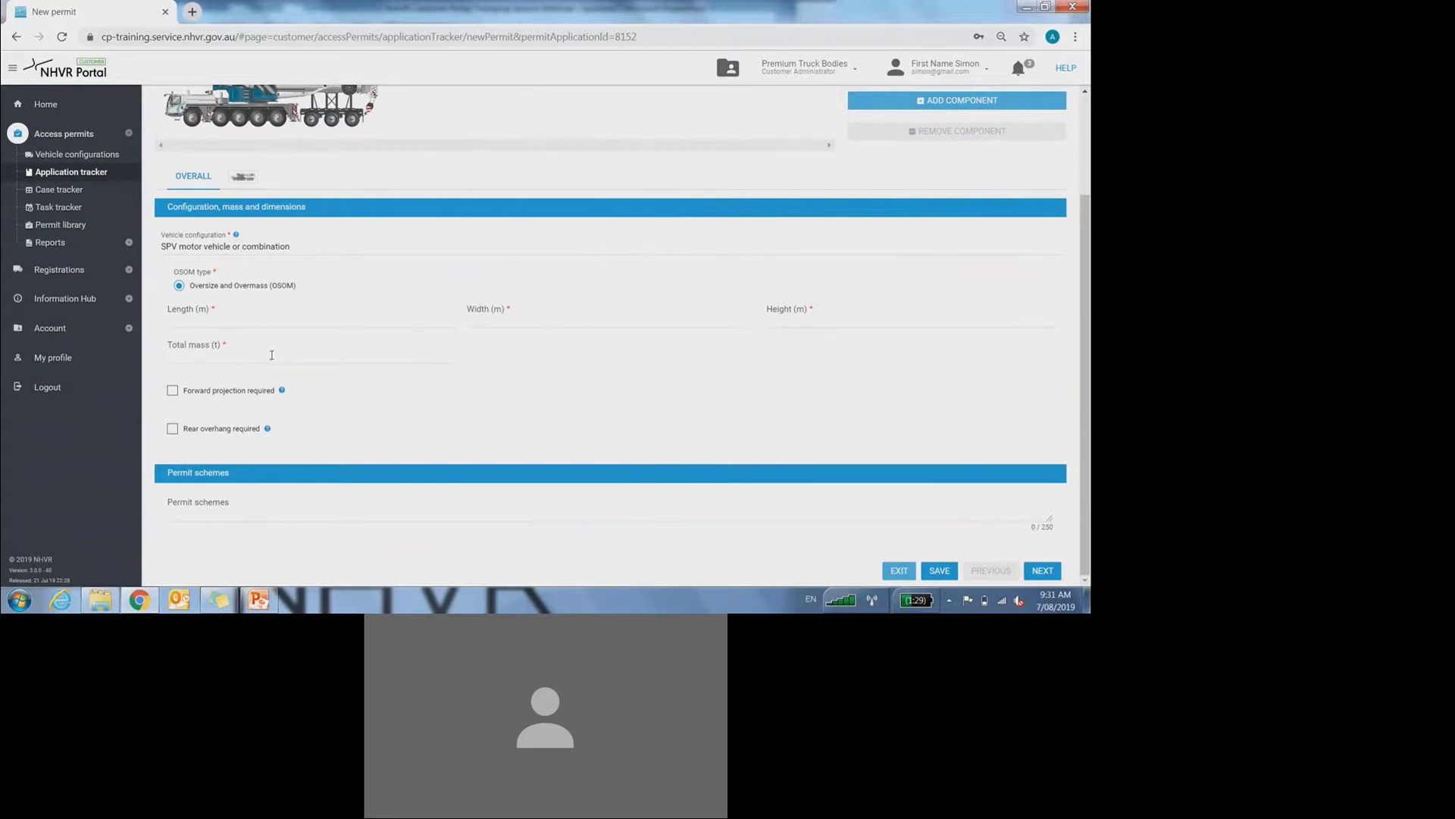
pyautogui.scroll(1, 271, 355)
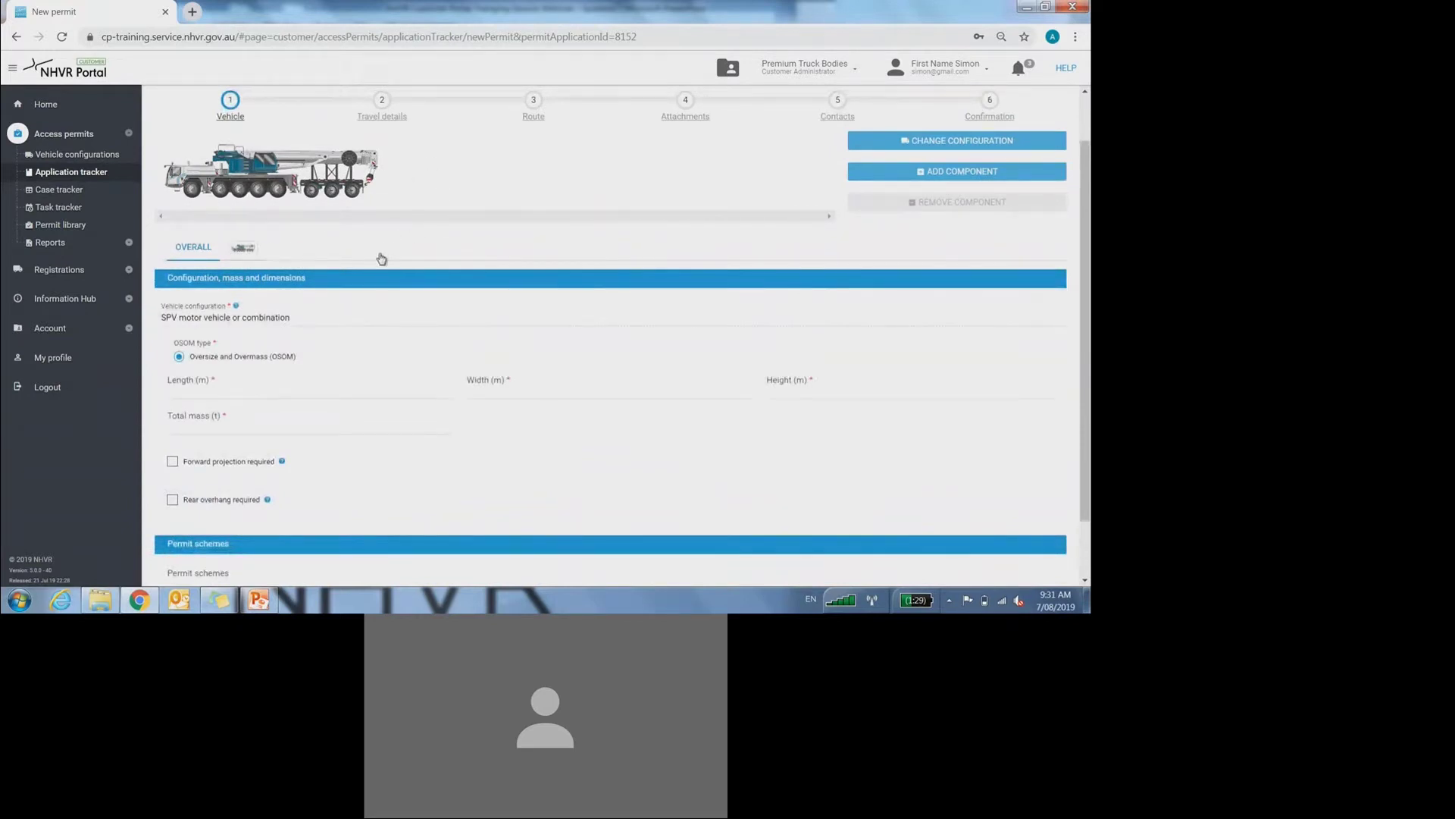
pyautogui.scroll(1, 371, 273)
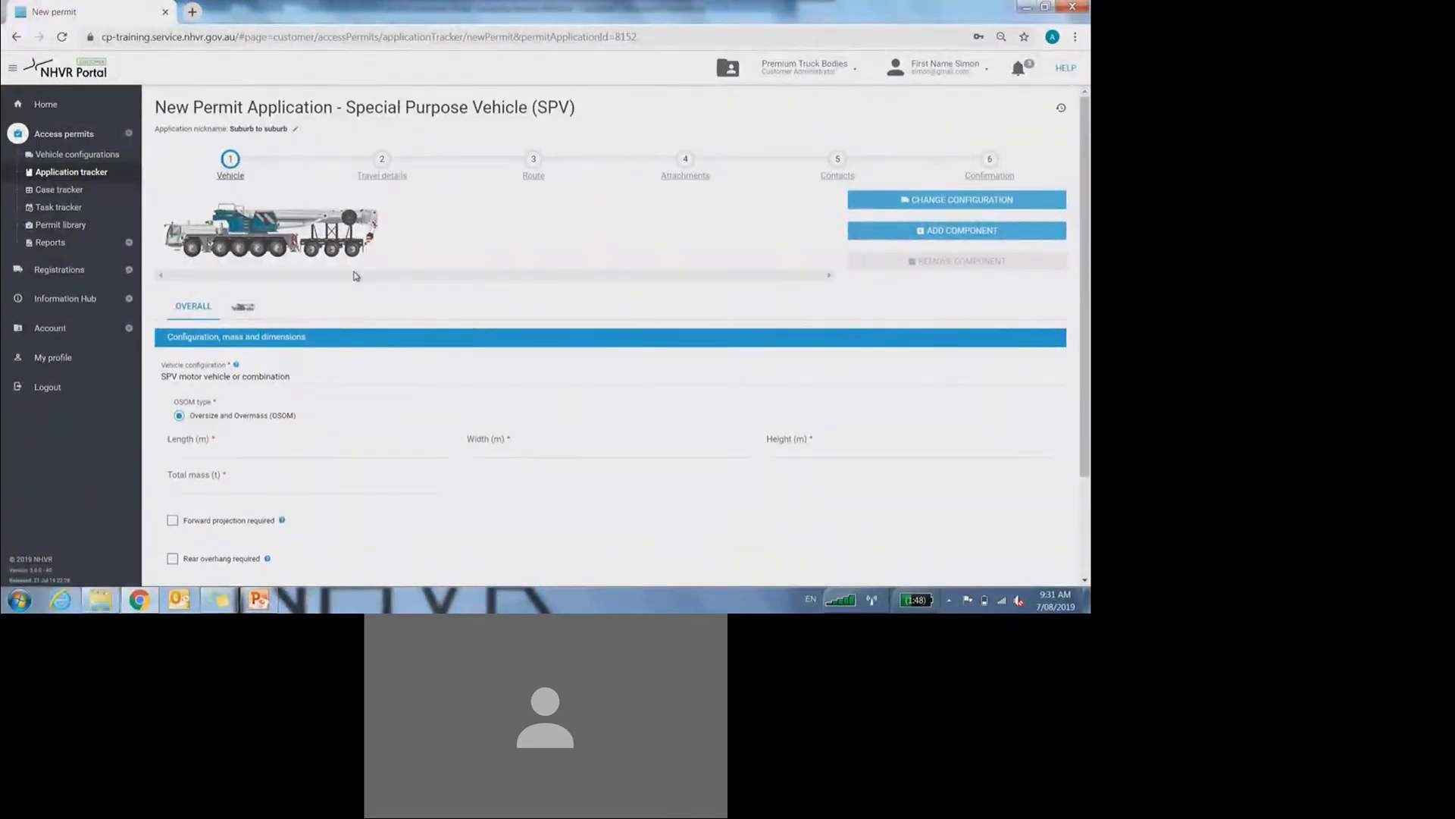
pyautogui.scroll(-1, 356, 275)
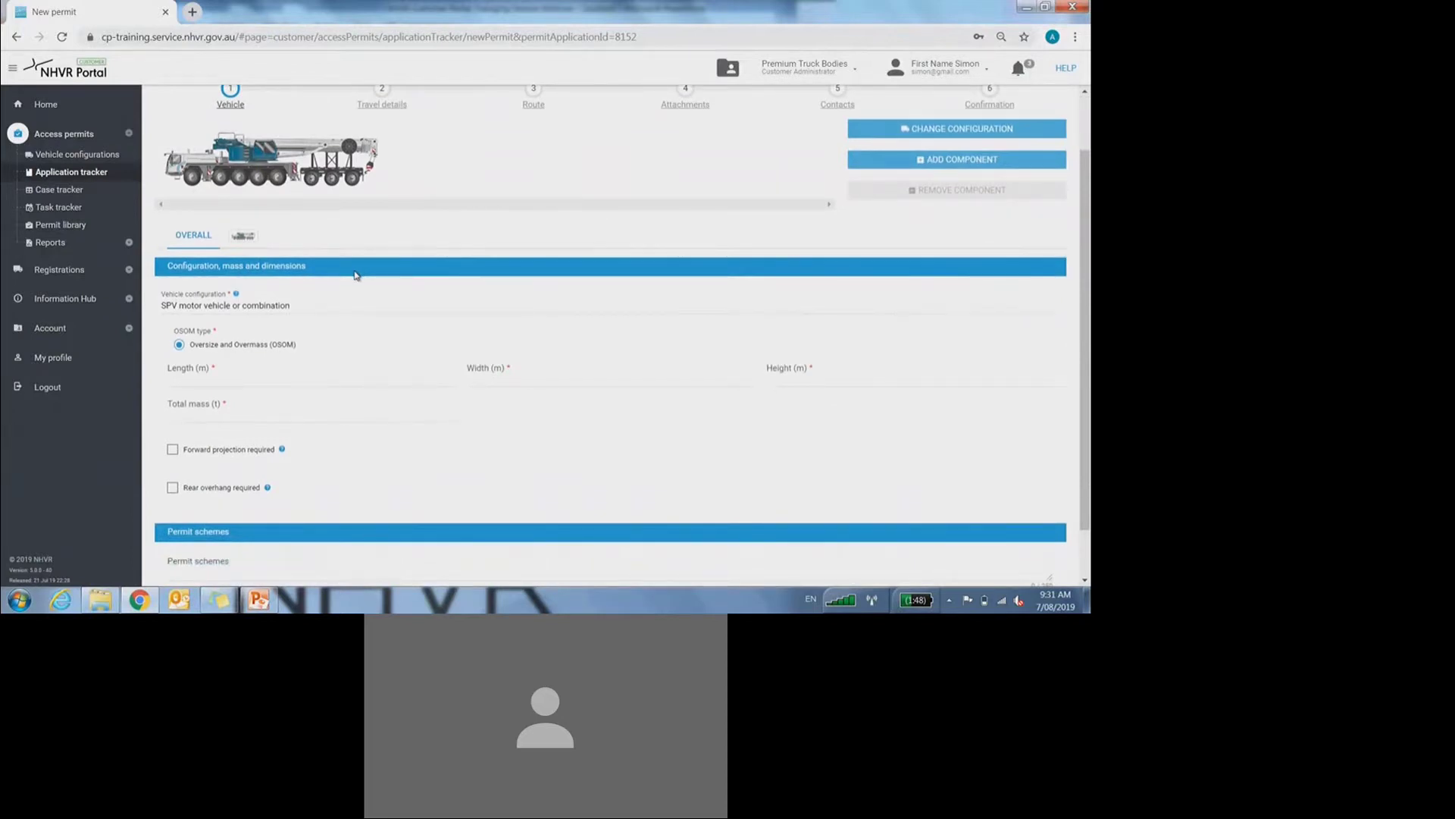
pyautogui.scroll(-1, 357, 275)
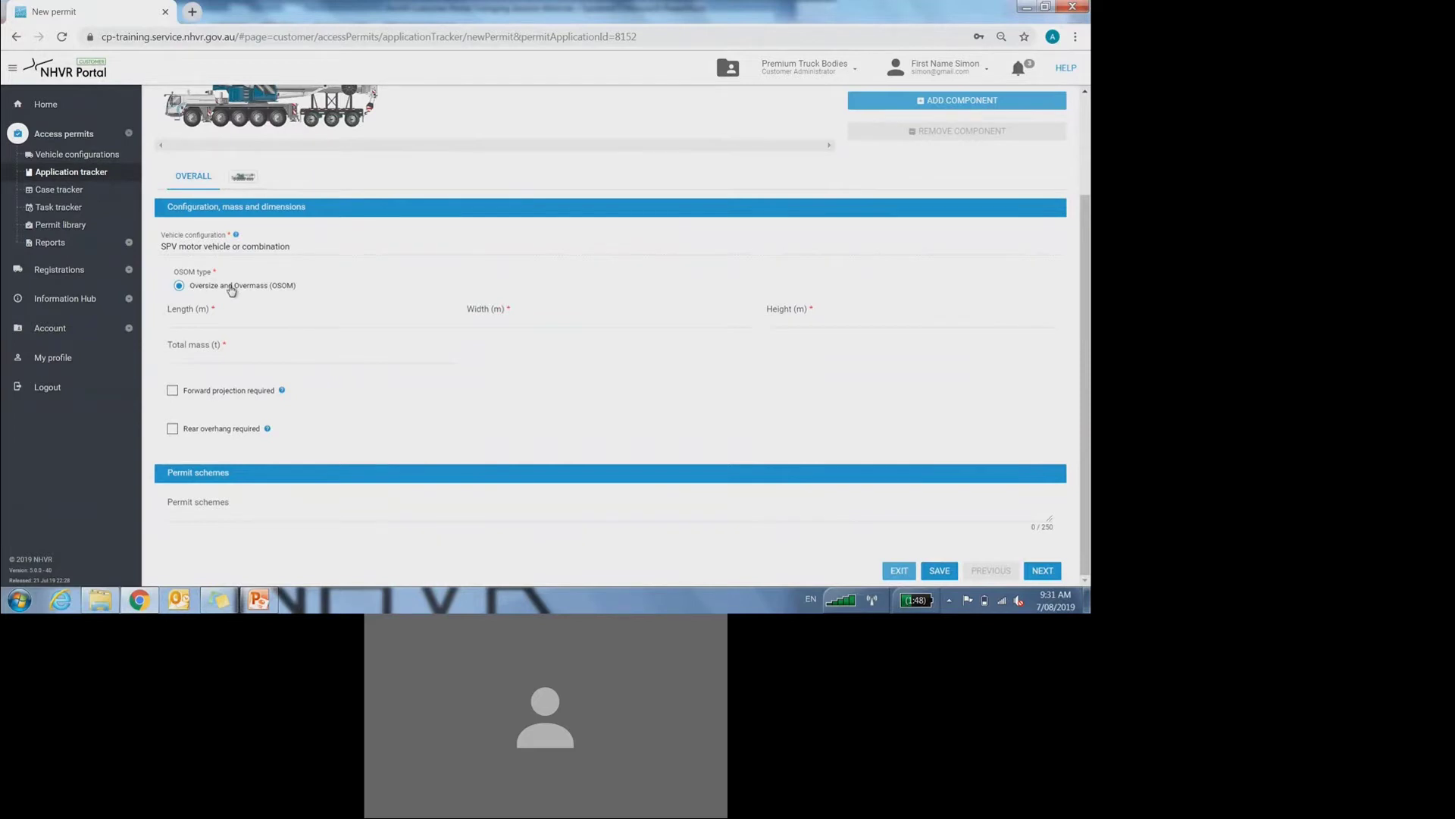
# Step: Change the special purpose vehicle's component to All terrain crane 4 axle
pyautogui.click(244, 324)
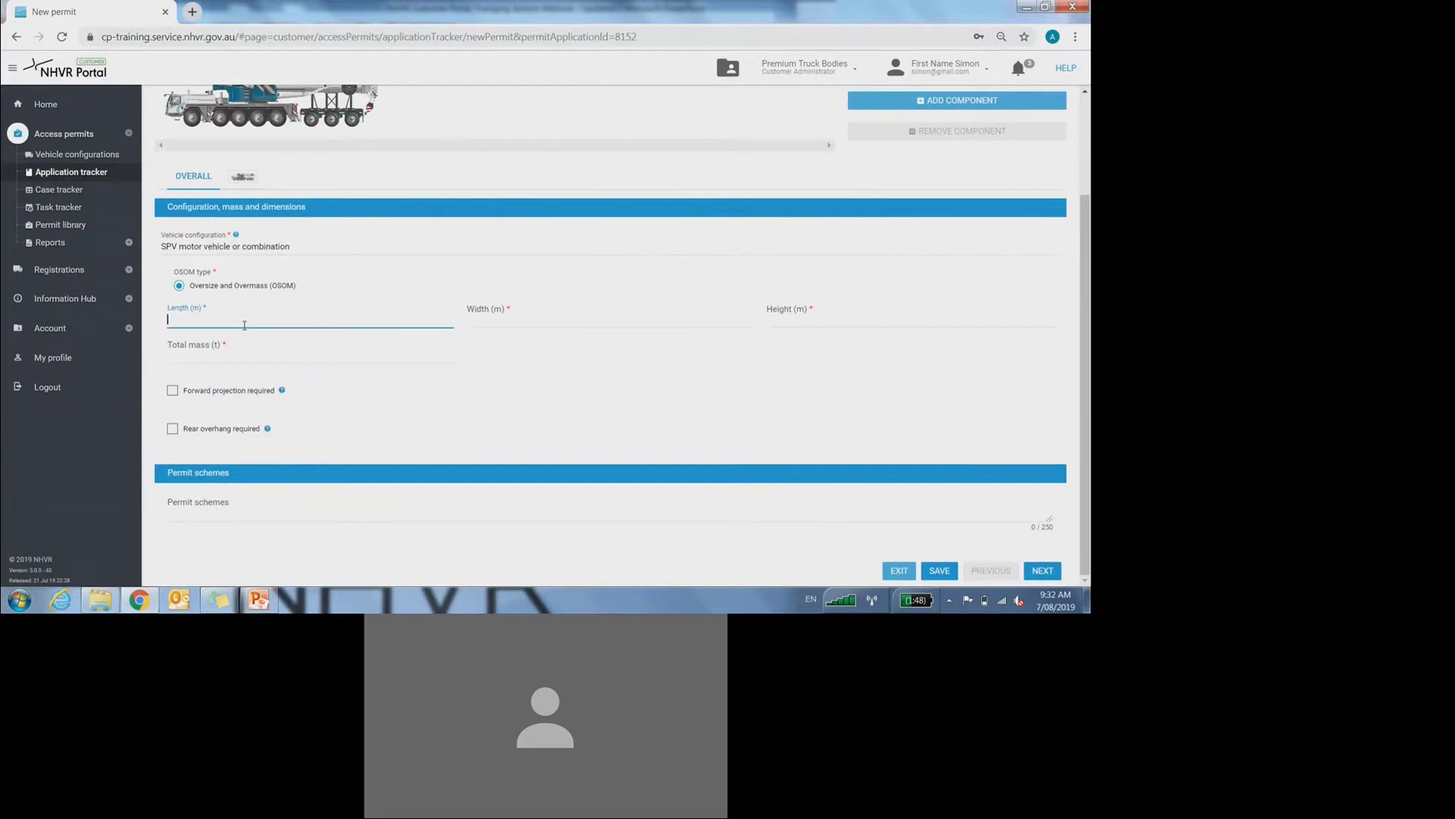
pyautogui.click(242, 176)
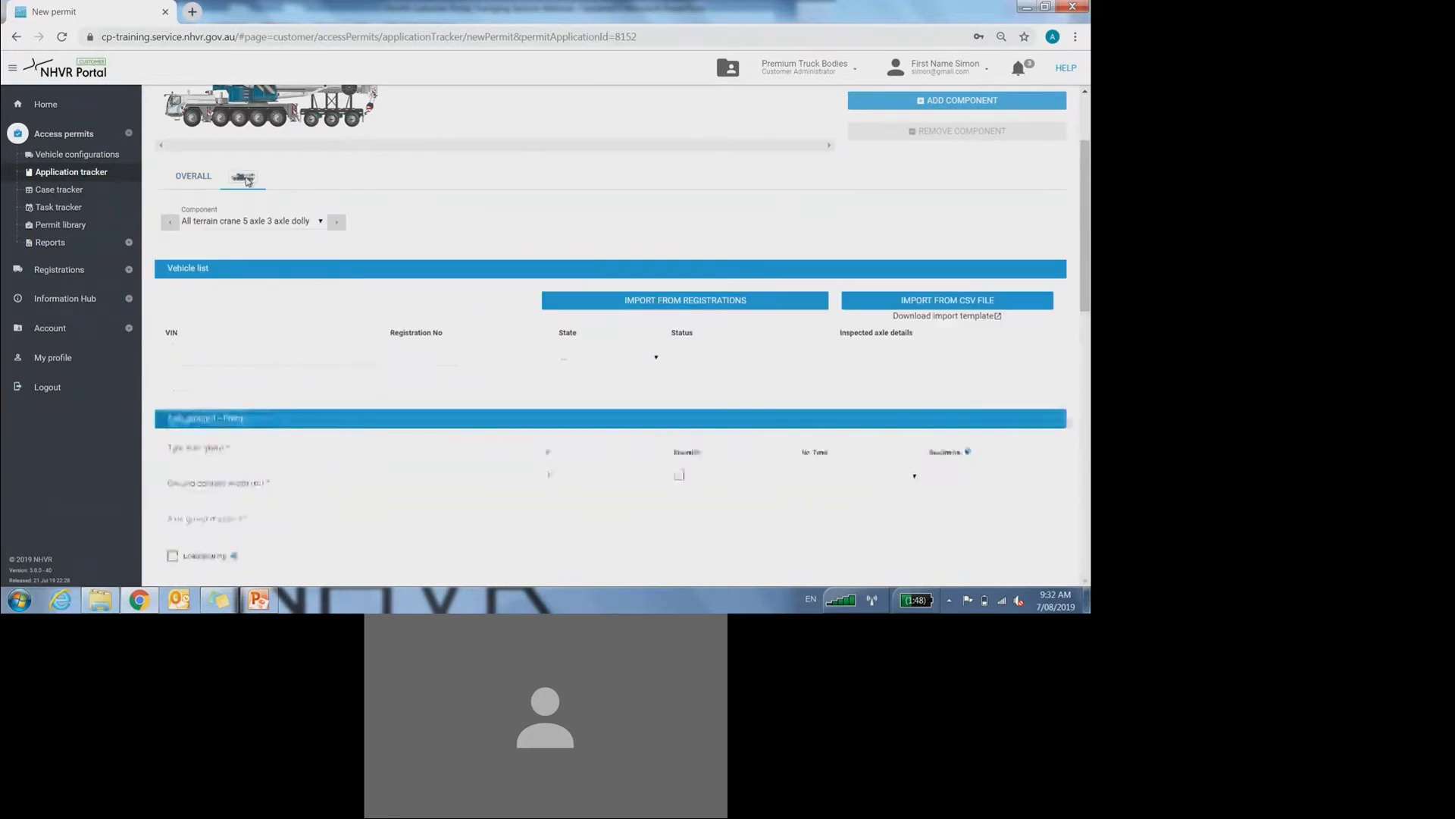
pyautogui.click(253, 225)
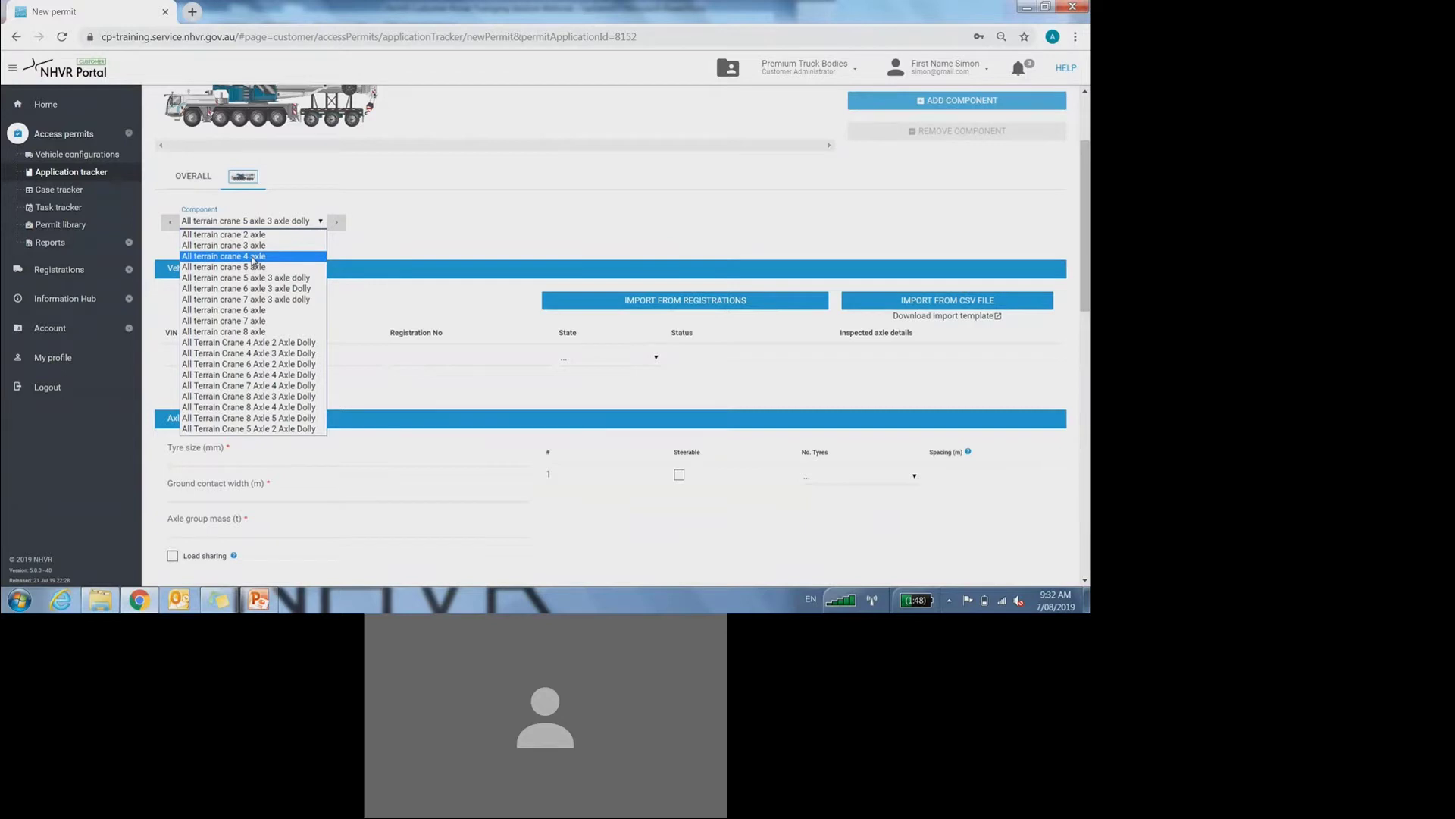
pyautogui.click(254, 260)
pyautogui.scroll(2, 257, 189)
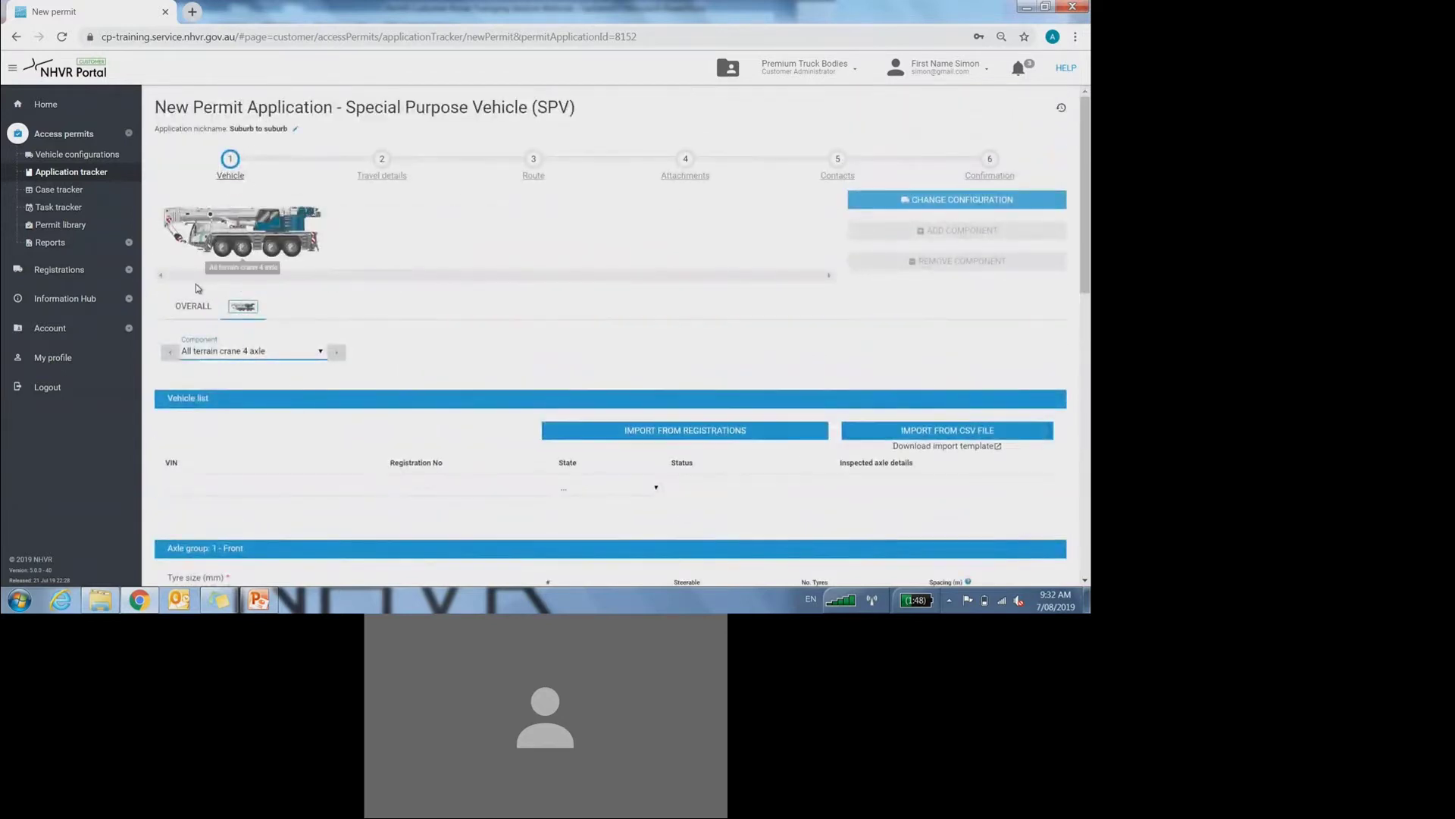
# Step: Enter the crane's overall length of 14 m, width of 3.1 m, height of 4.3 m and total mass of 48 t
pyautogui.click(193, 306)
pyautogui.scroll(-2, 193, 309)
pyautogui.click(311, 326)
pyautogui.write('14')
pyautogui.click(552, 324)
pyautogui.write('3.1')
pyautogui.click(855, 338)
pyautogui.write('4.3')
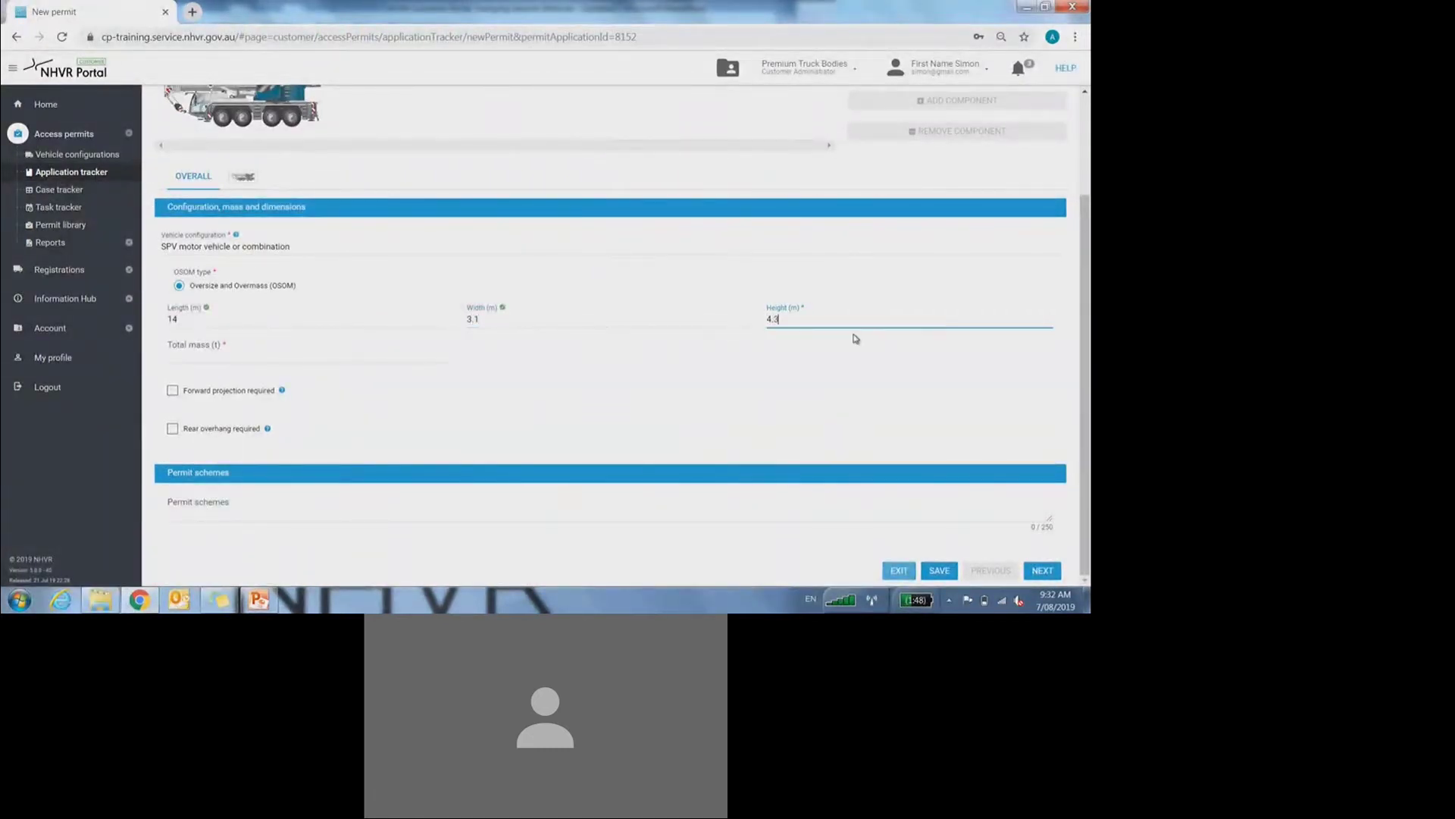
pyautogui.click(220, 351)
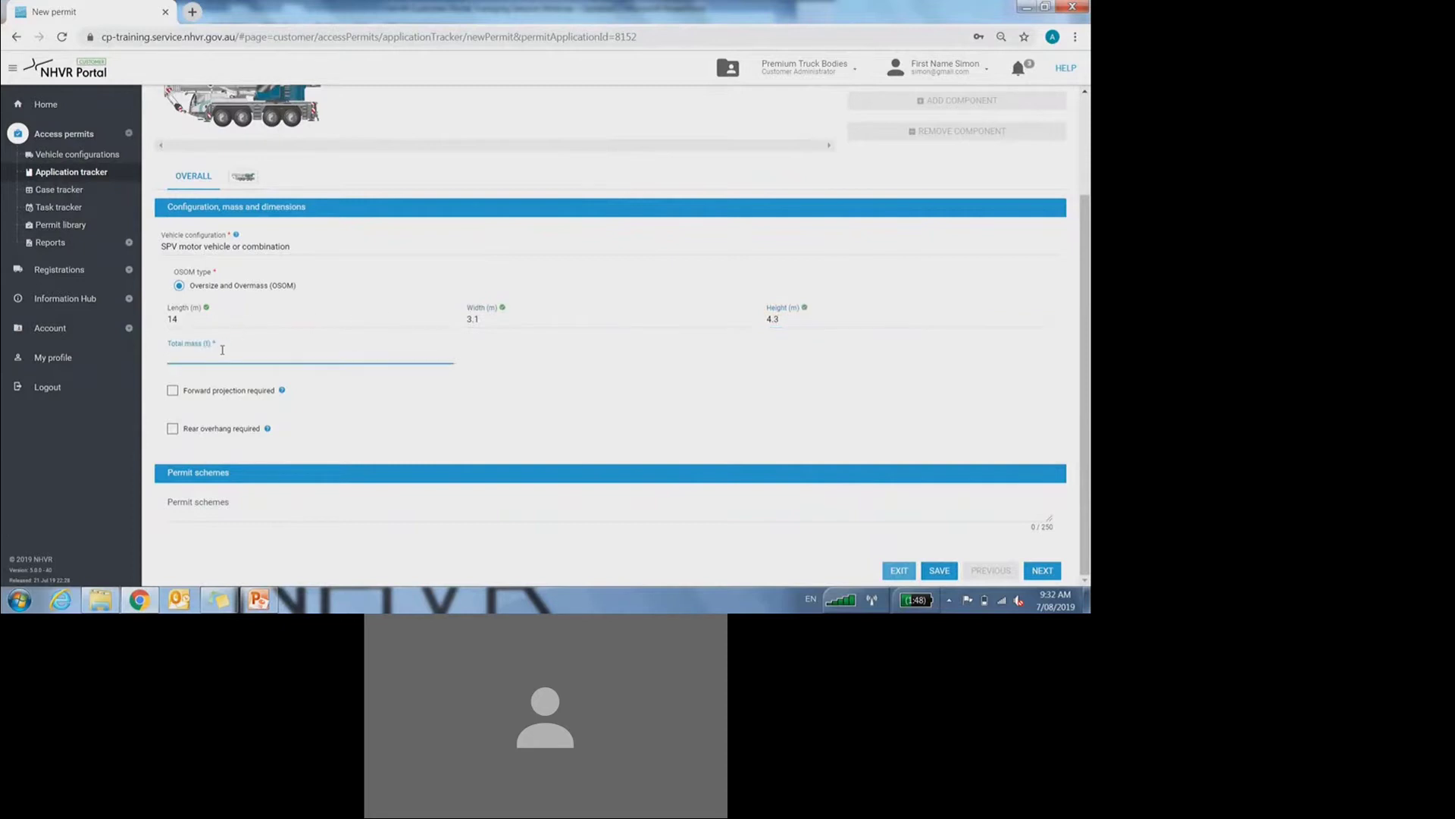
pyautogui.write('48')
# Step: Mark forward projection and rear overhang as required, with a 2.1 m forward projection and a 3.2 m rear overhang
pyautogui.click(244, 396)
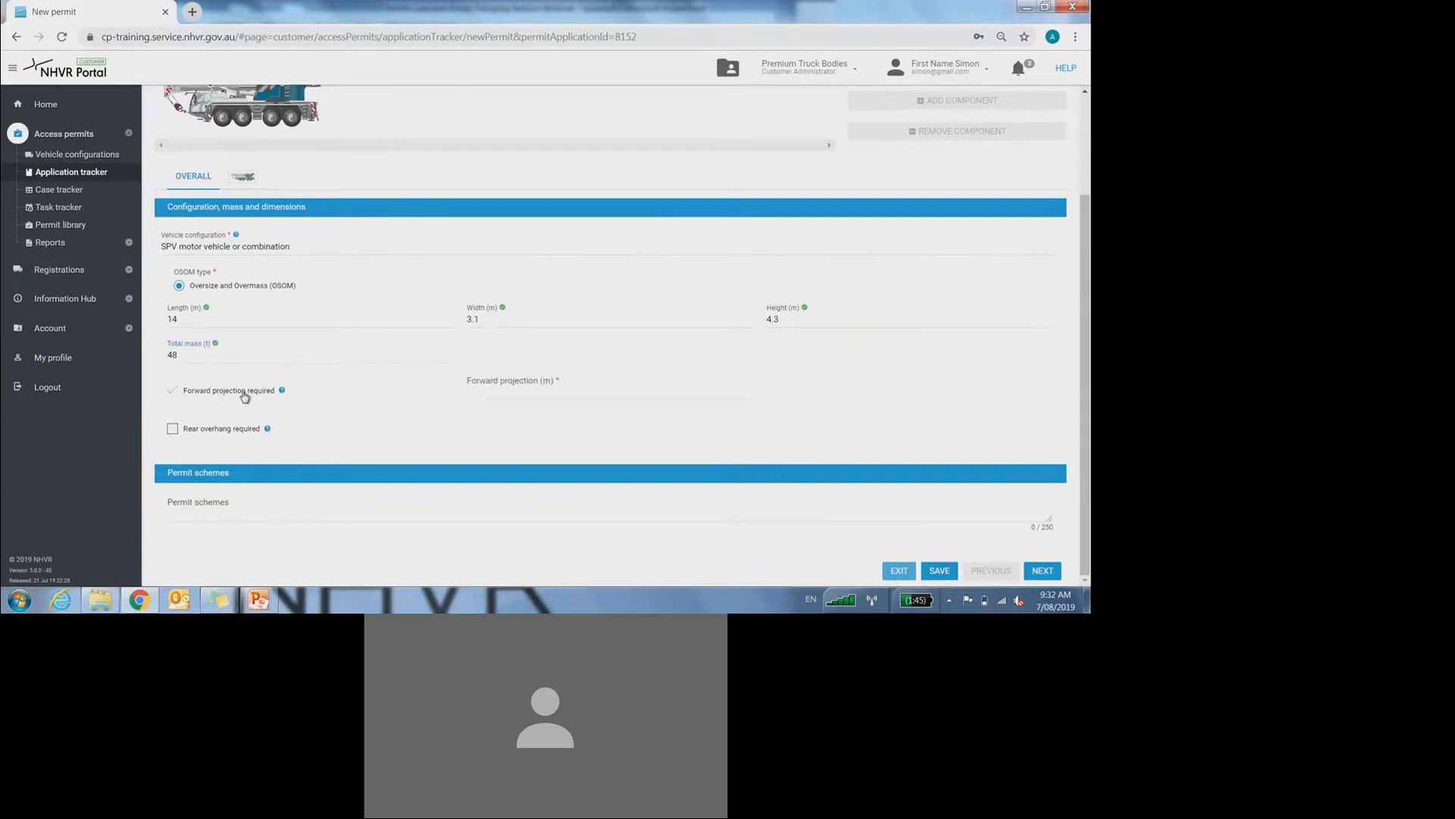
pyautogui.click(601, 389)
pyautogui.write('2.1')
pyautogui.click(213, 435)
pyautogui.click(500, 424)
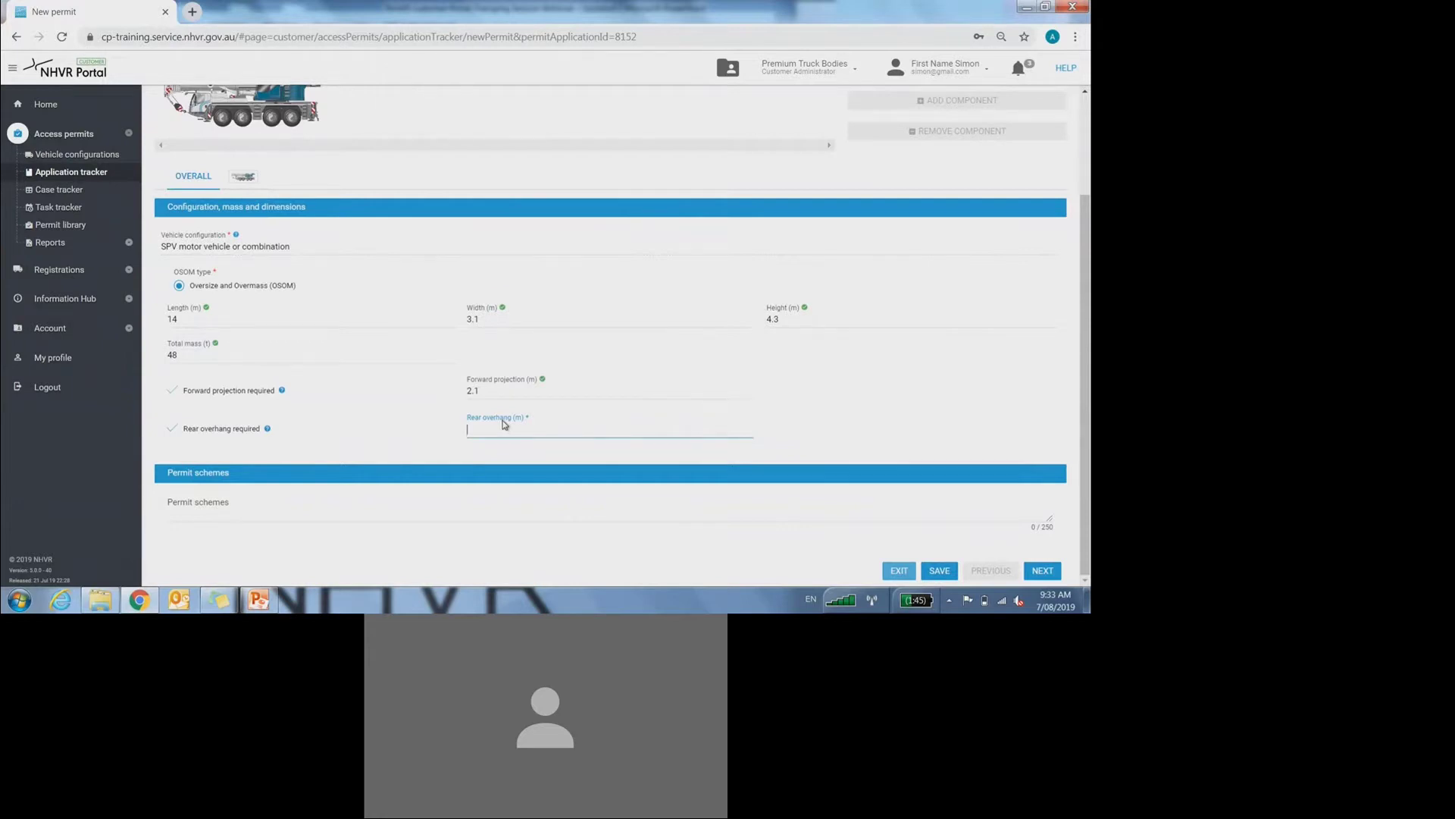
pyautogui.write('3.2')
pyautogui.click(265, 508)
# Step: Open the all terrain crane component's details and review its vehicle list and axle group fields
pyautogui.scroll(3, 212, 518)
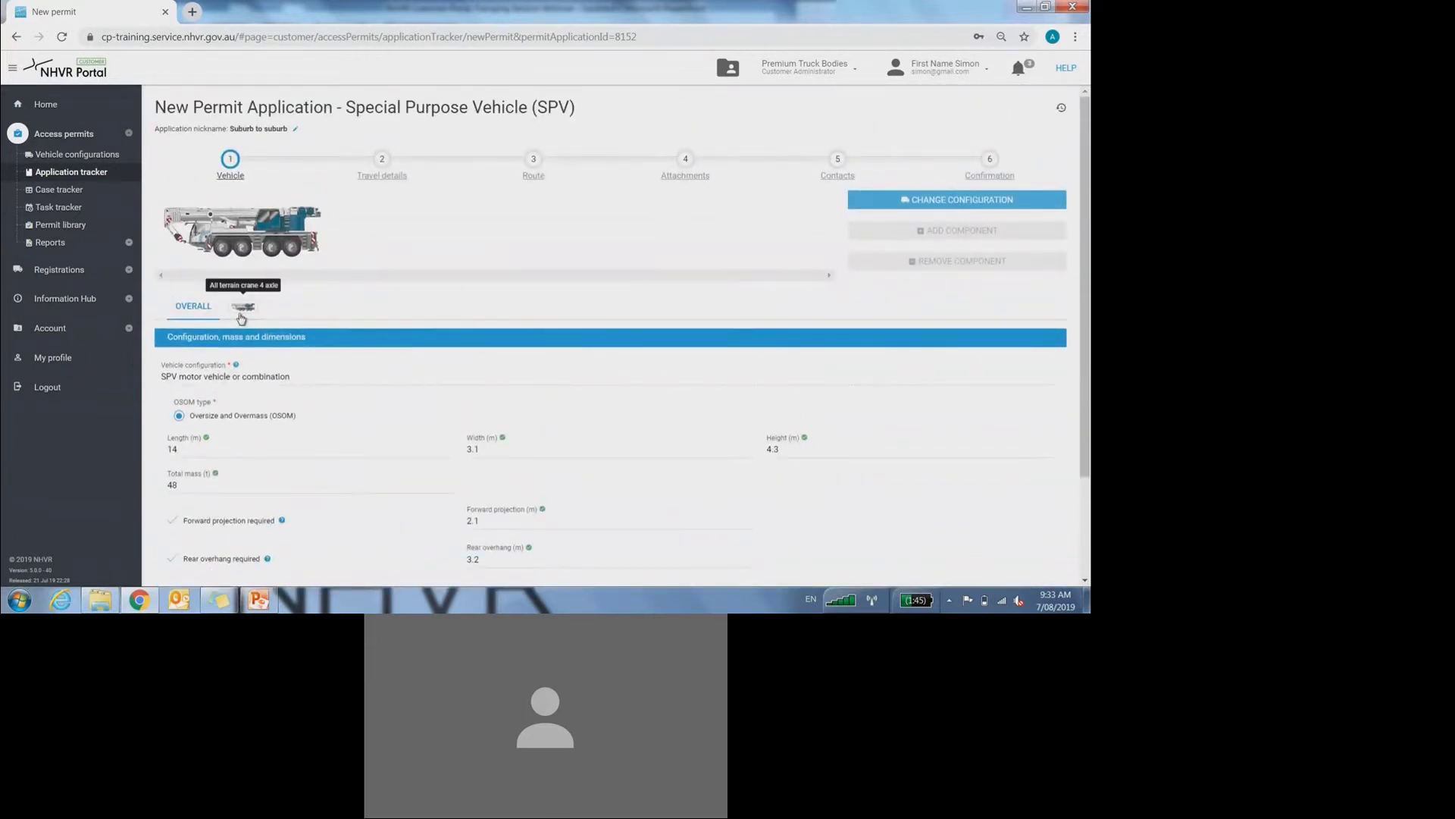
pyautogui.click(241, 311)
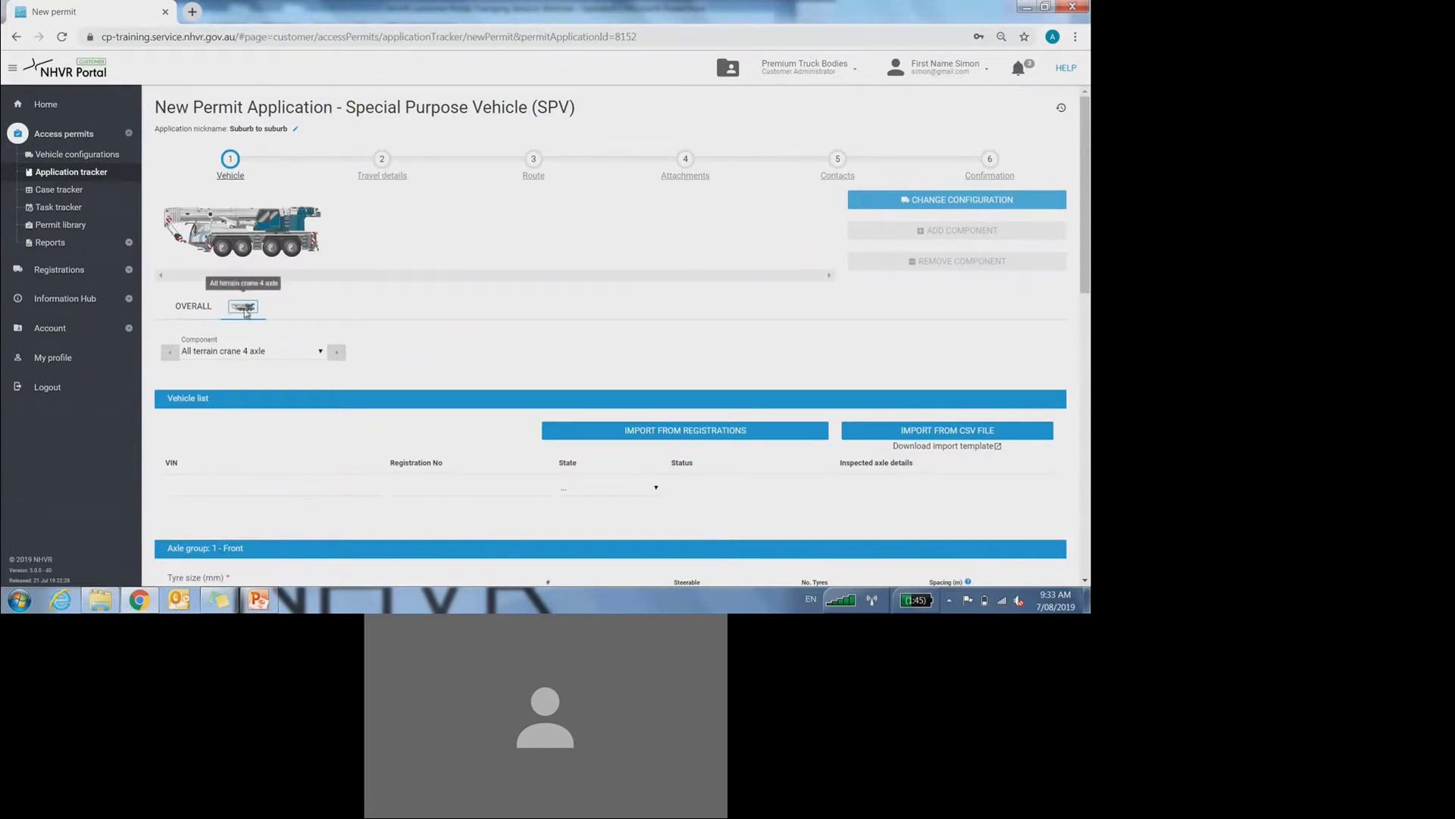
pyautogui.scroll(-2, 261, 323)
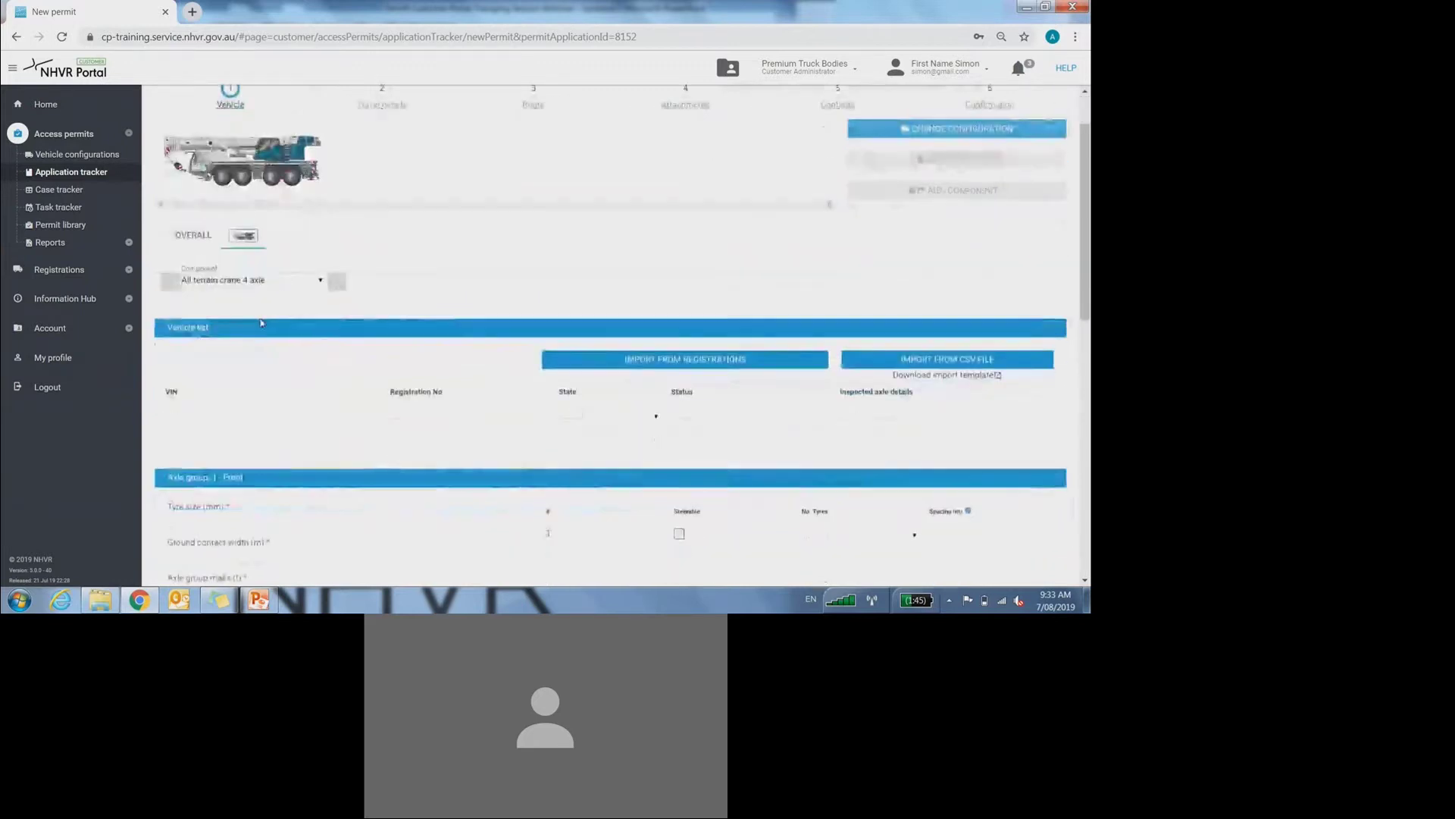
pyautogui.scroll(-1, 262, 322)
pyautogui.scroll(1, 309, 295)
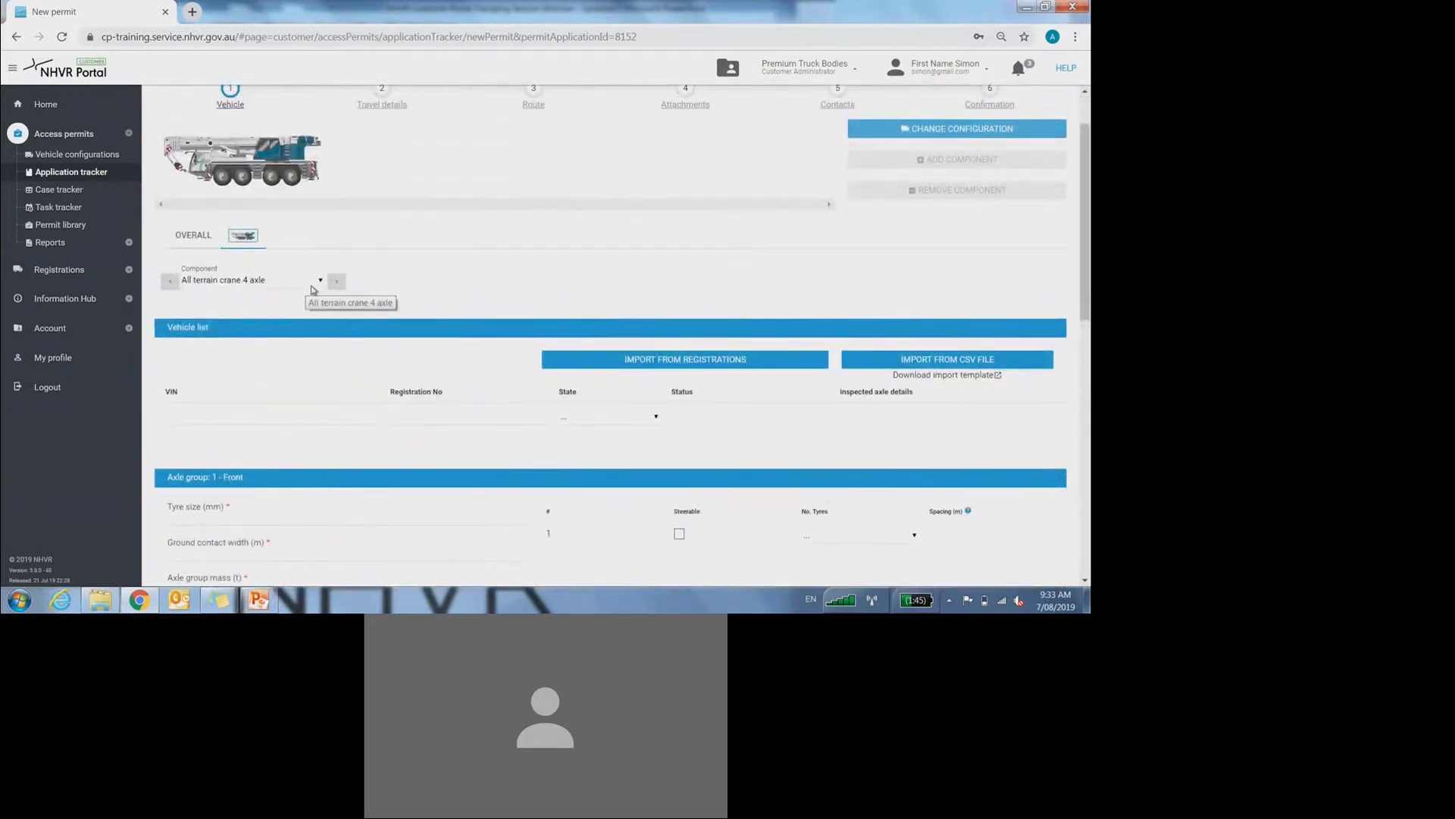
pyautogui.scroll(1, 313, 288)
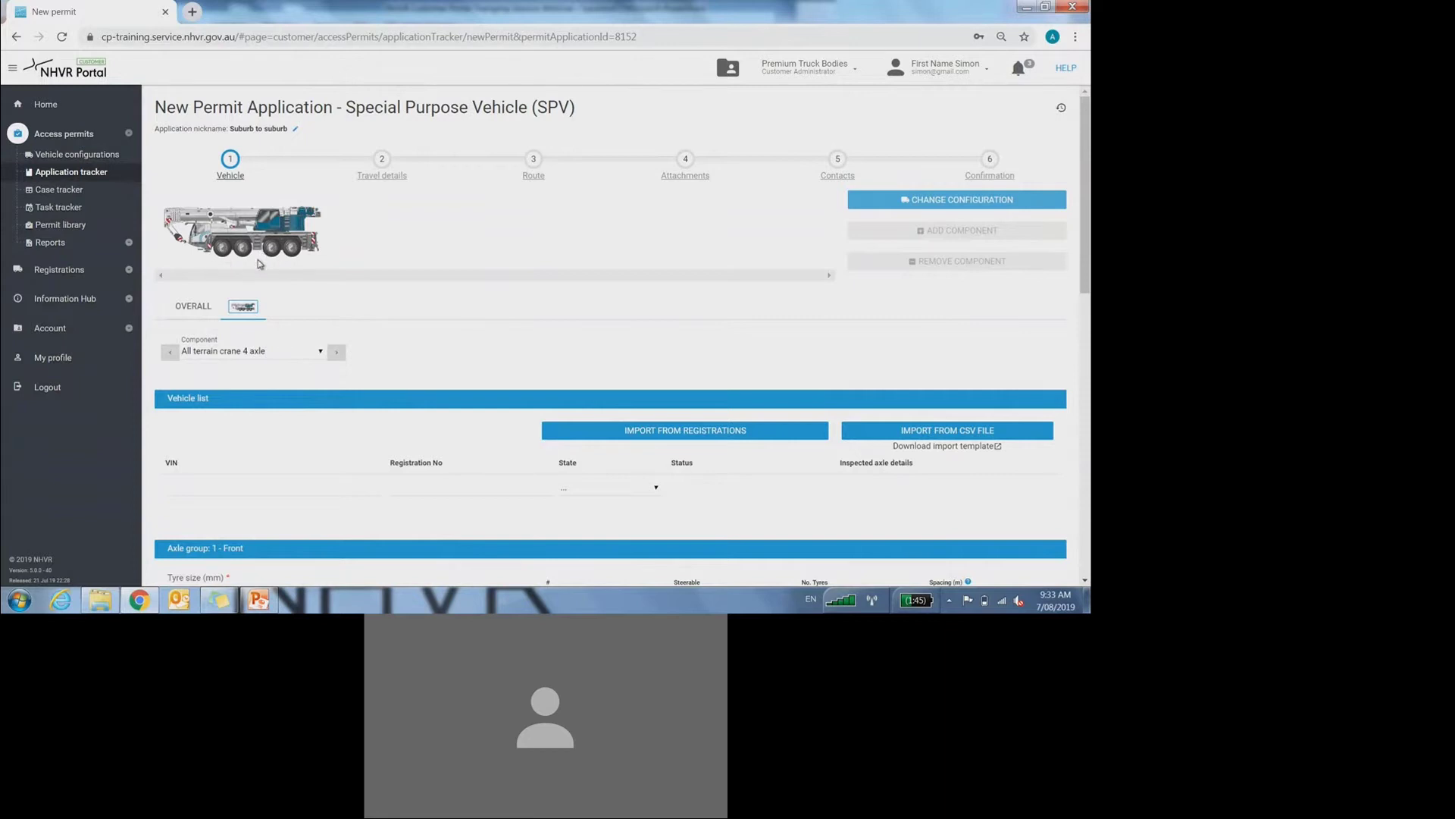
# Step: Try the All Terrain Crane 4 Axle 2 Axle Dolly component, and switch back to All terrain crane 4 axle
pyautogui.click(251, 351)
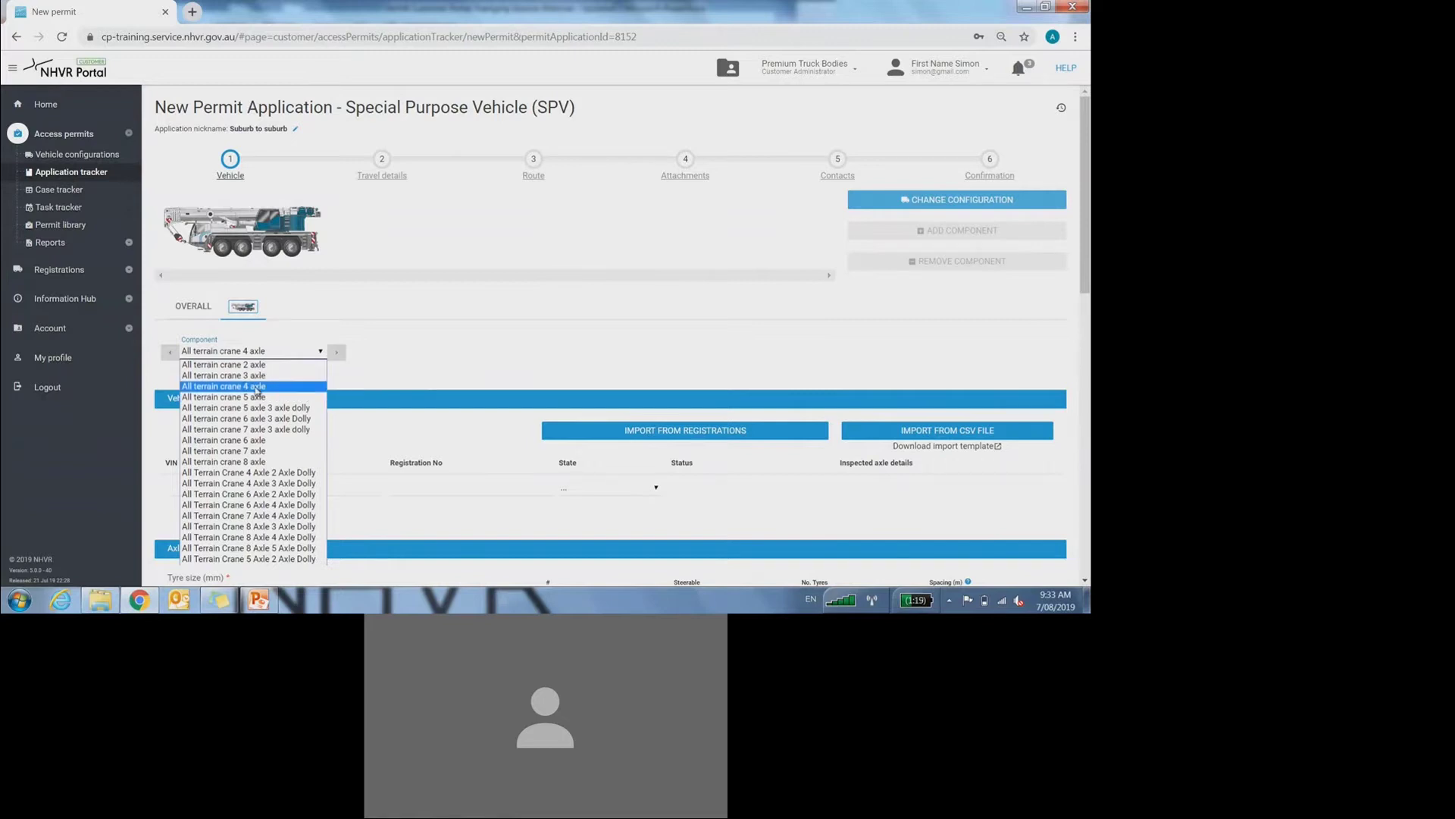
pyautogui.click(256, 387)
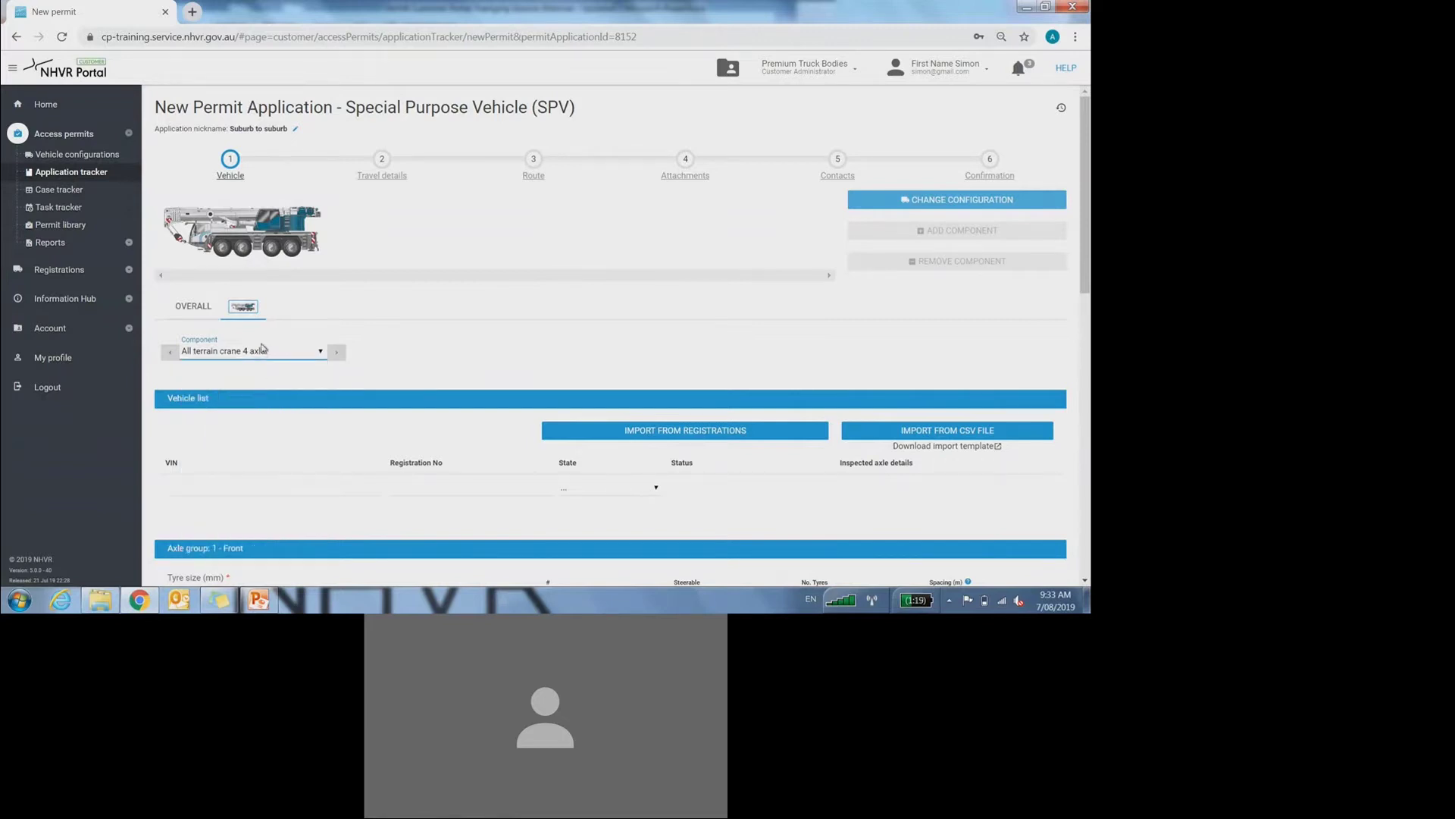
pyautogui.click(266, 351)
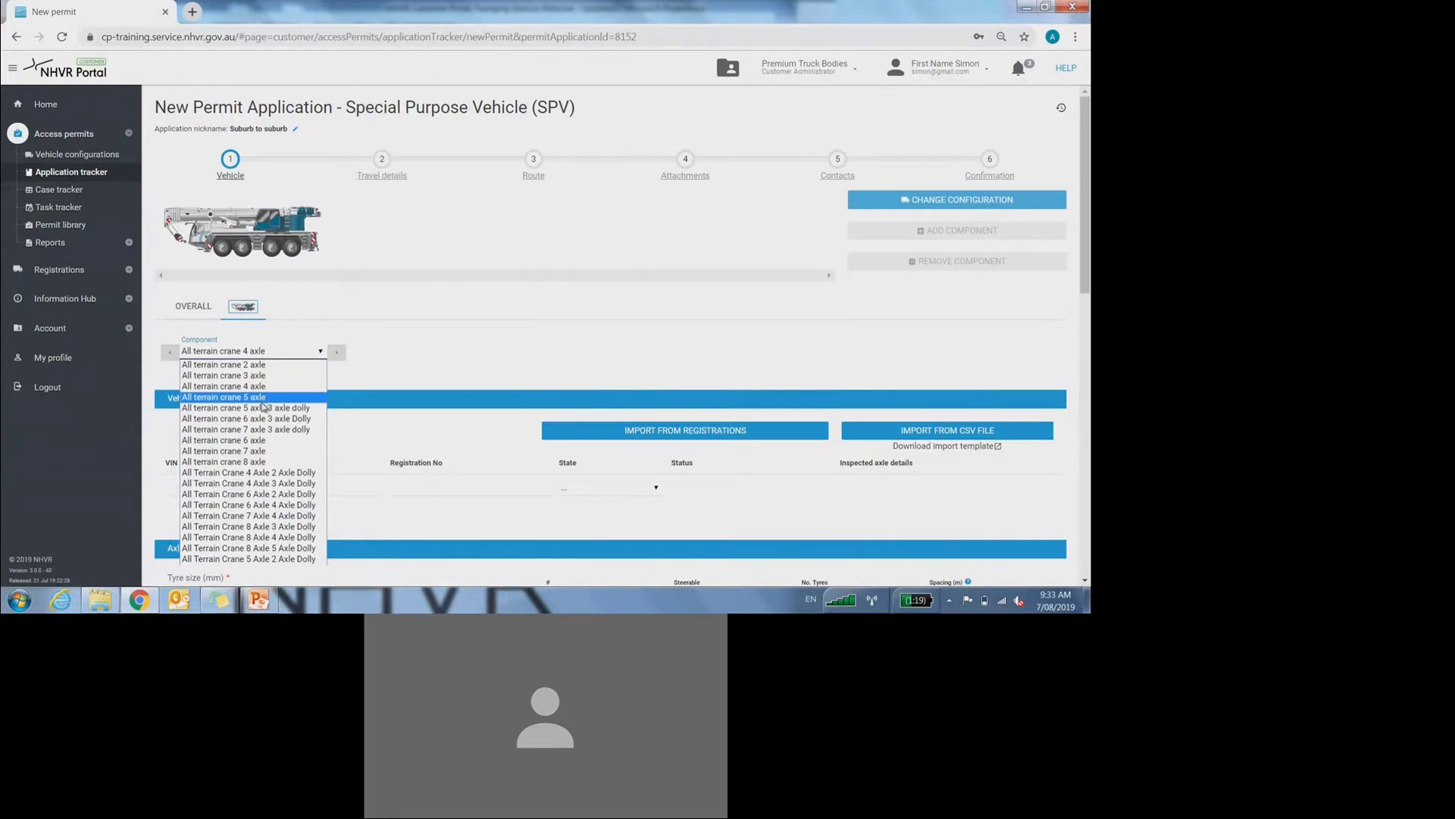
pyautogui.click(265, 472)
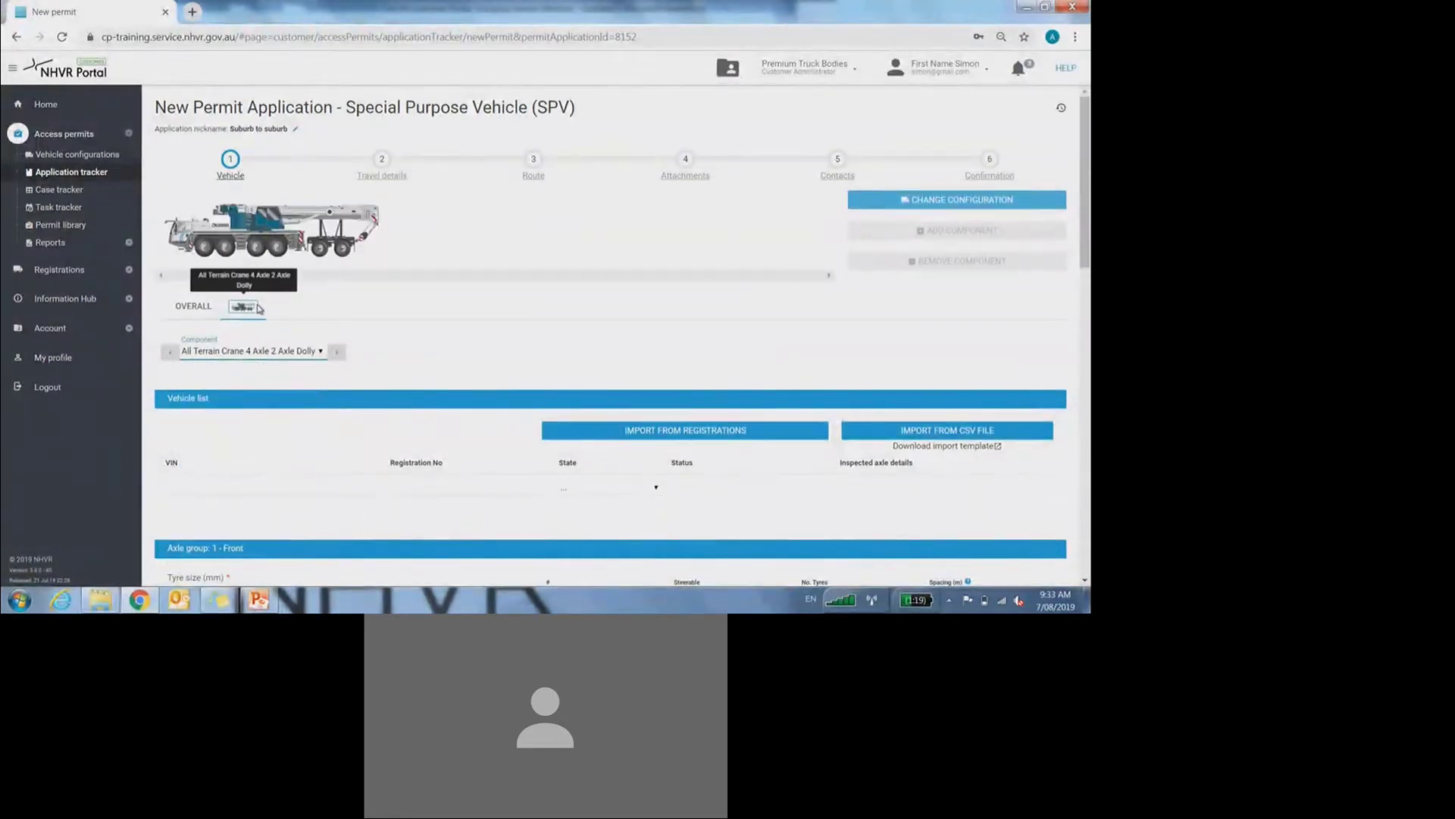
pyautogui.click(294, 351)
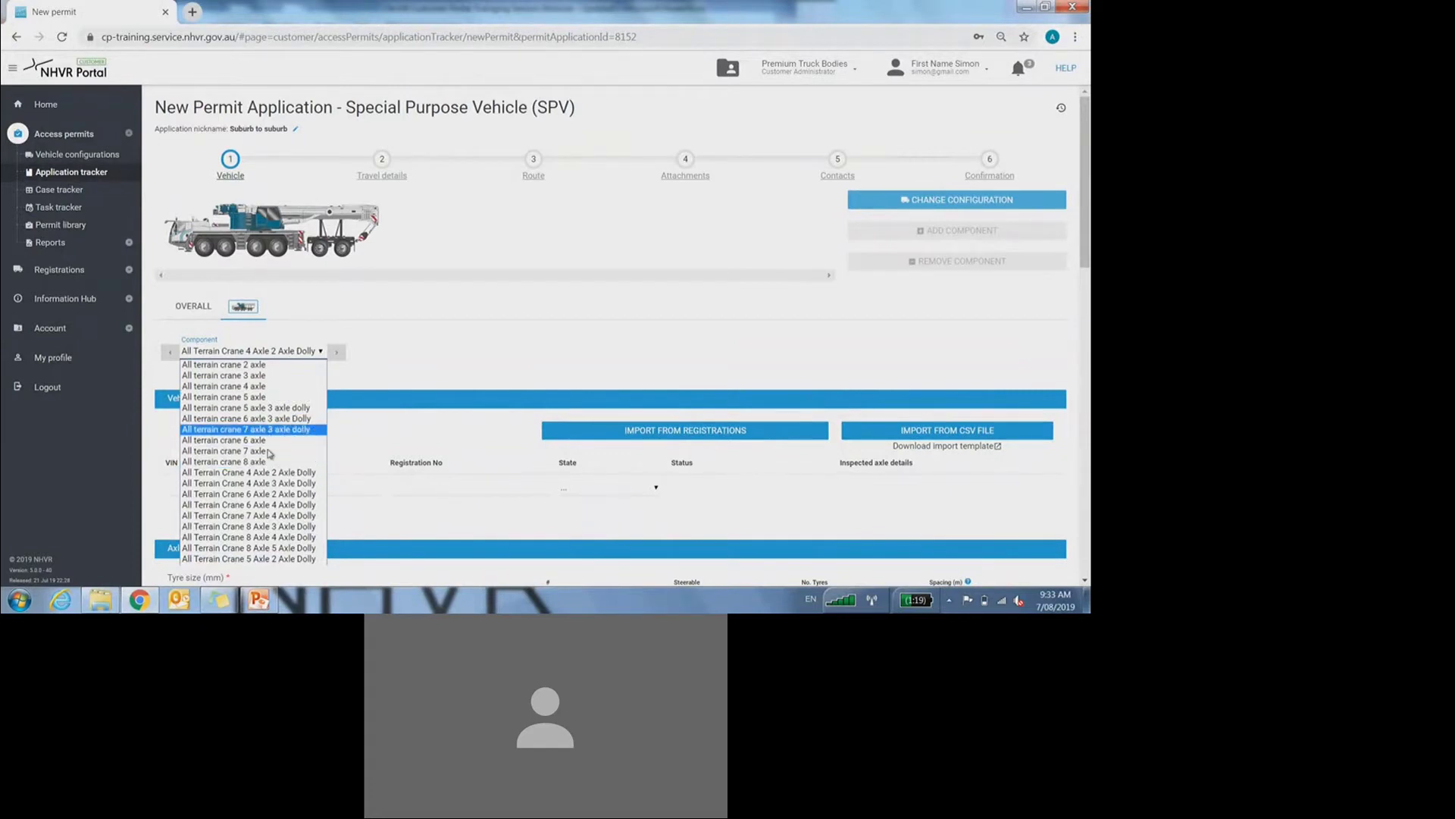
pyautogui.click(268, 387)
# Step: Add the first crane to the vehicle list with its VIN, registration number, state NSW and a GVM of 48 t
pyautogui.scroll(-2, 267, 388)
pyautogui.click(250, 340)
pyautogui.write('123456')
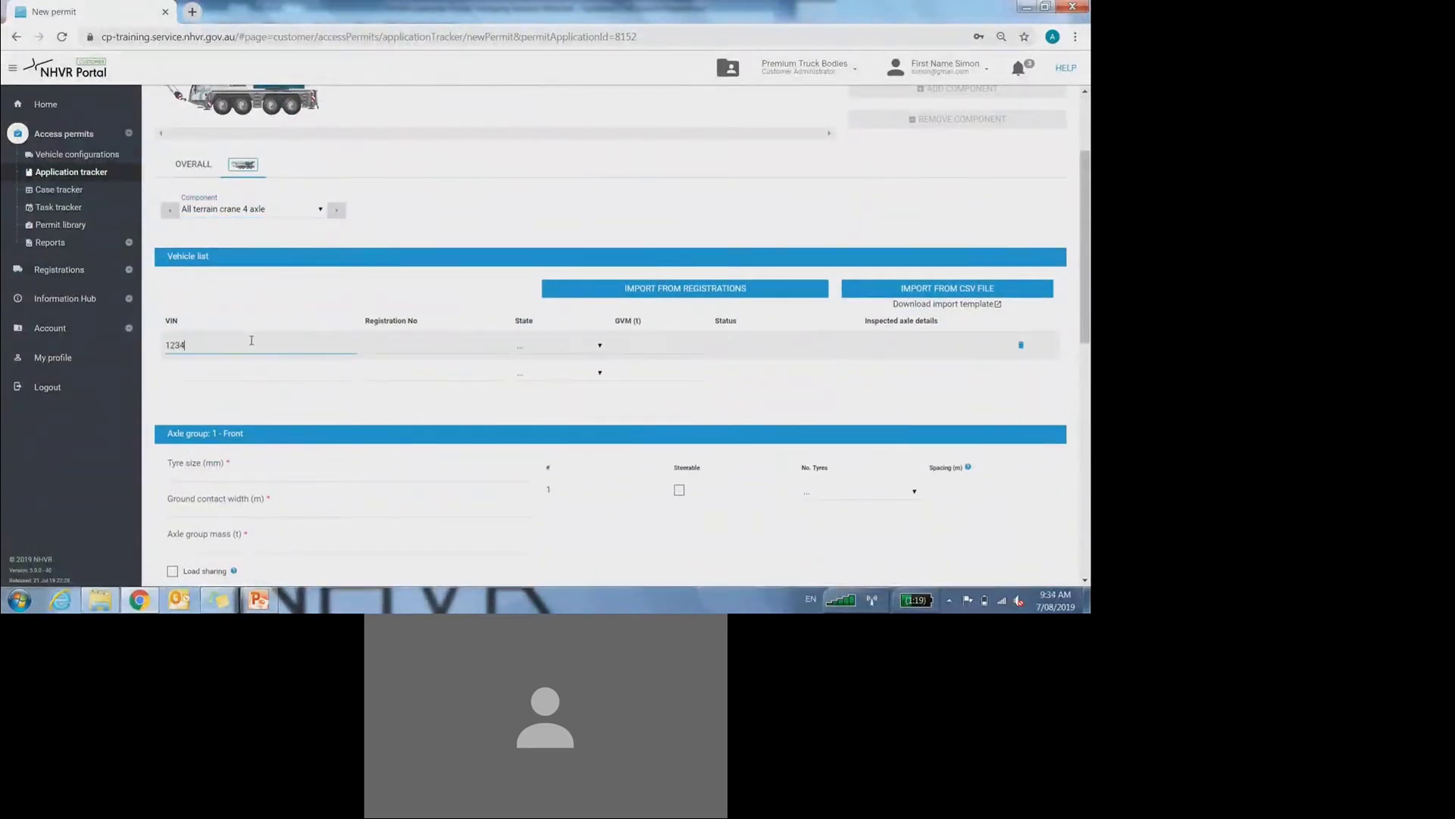
pyautogui.click(412, 351)
pyautogui.write('123ABC')
pyautogui.click(560, 347)
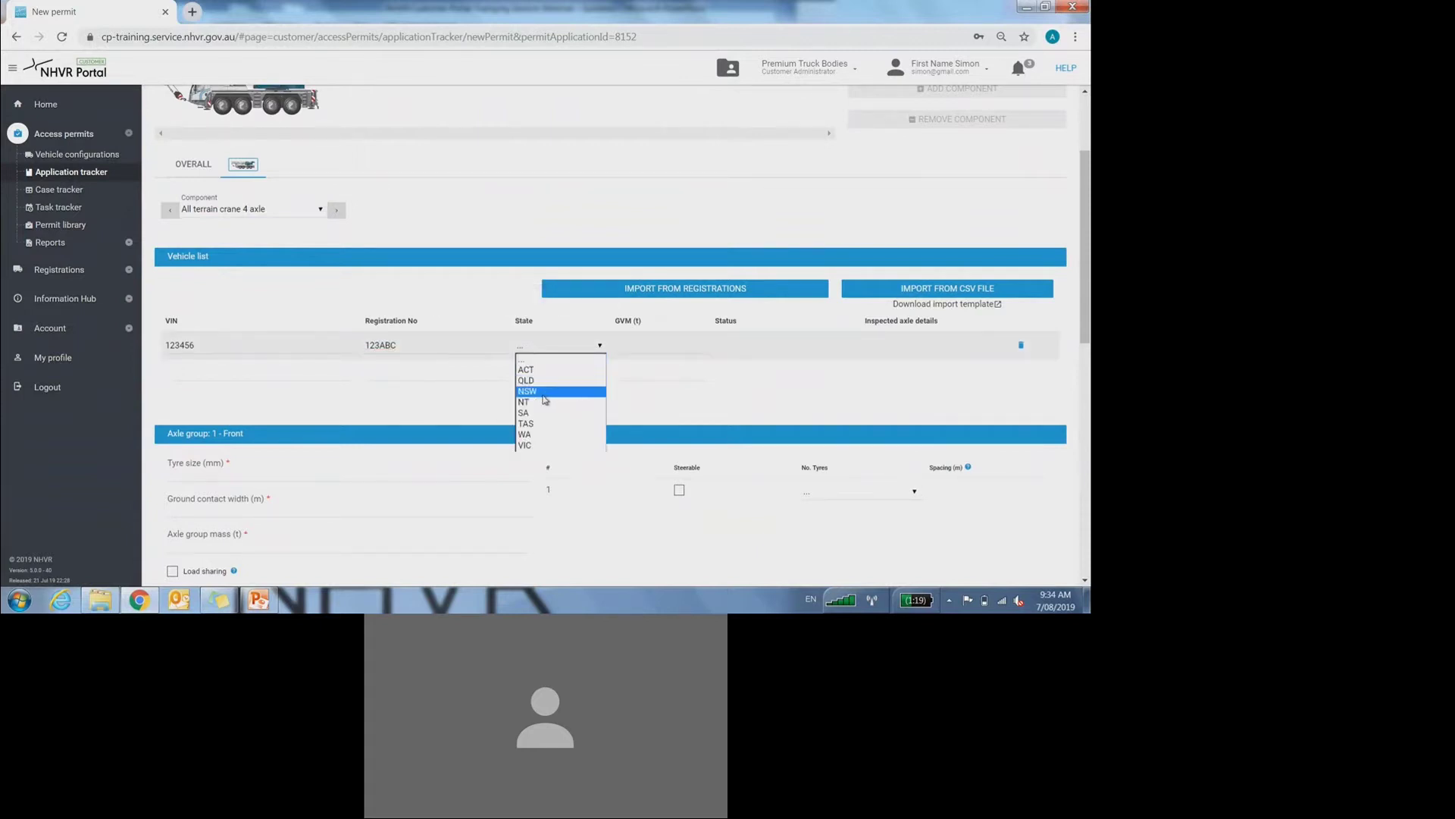
pyautogui.click(546, 398)
pyautogui.click(633, 349)
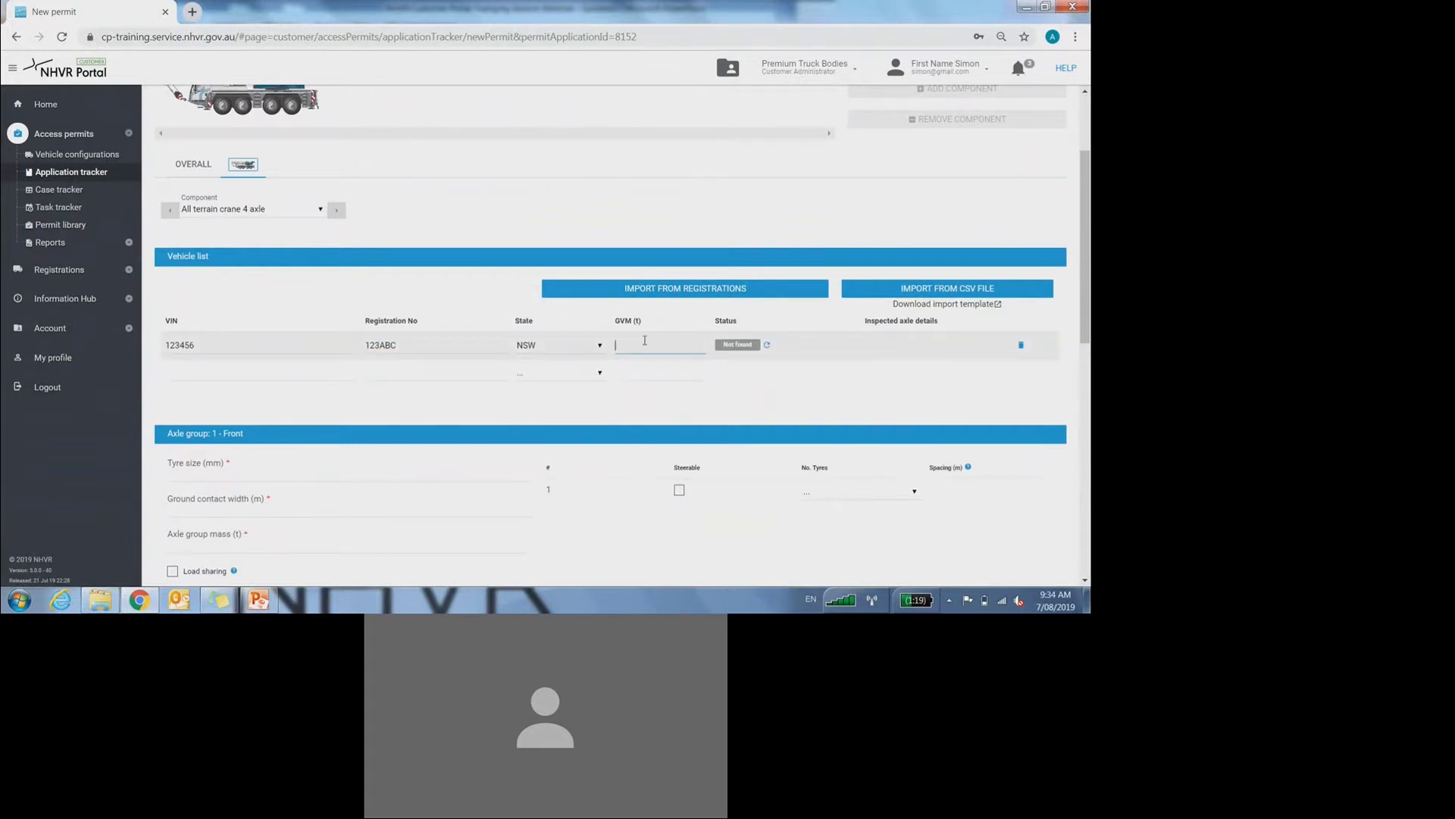
pyautogui.write('48')
# Step: Add a second crane to the vehicle list with its VIN, registration number, state NSW and a GVM of 48 t
pyautogui.click(244, 370)
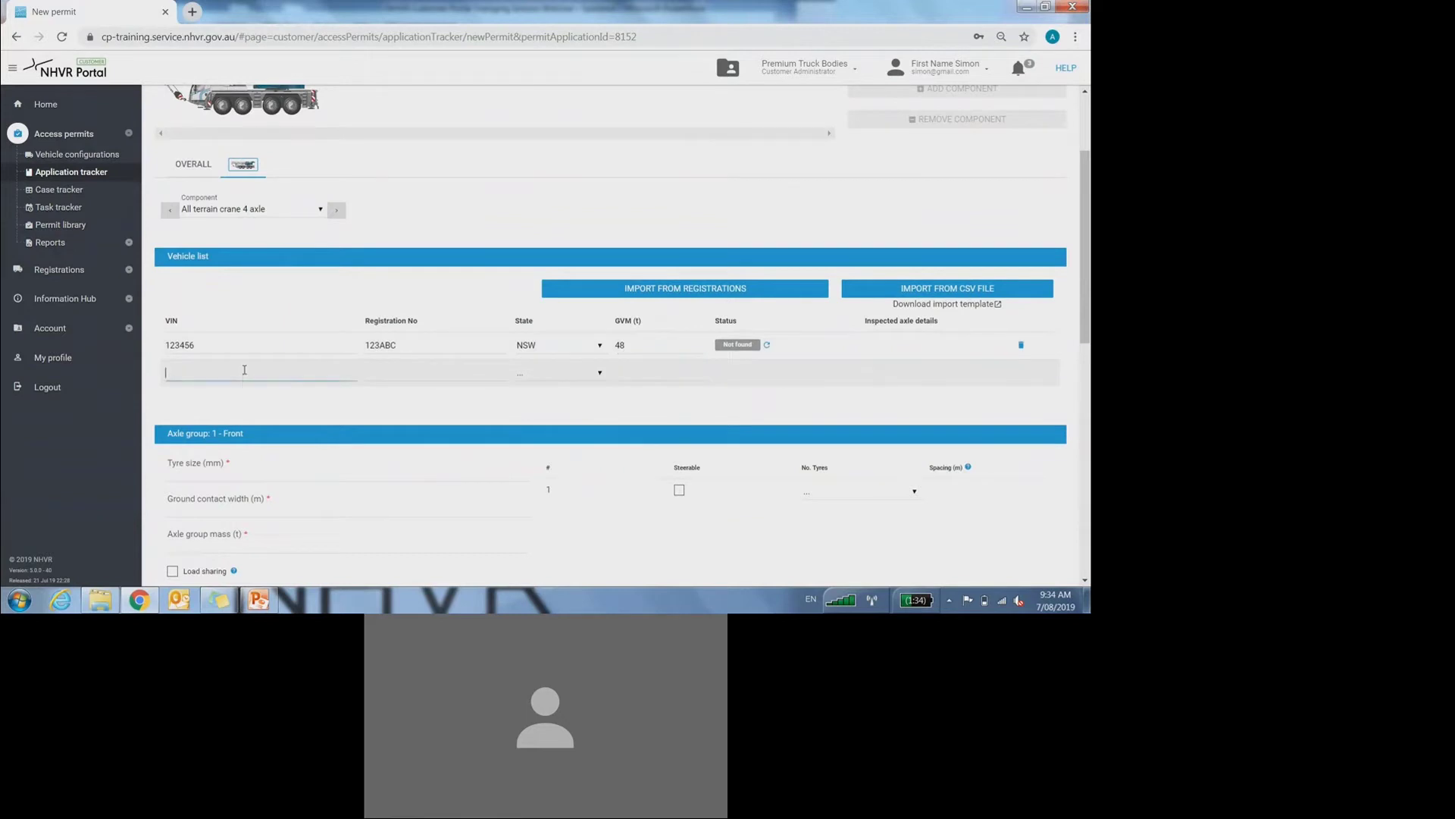
pyautogui.write('567890')
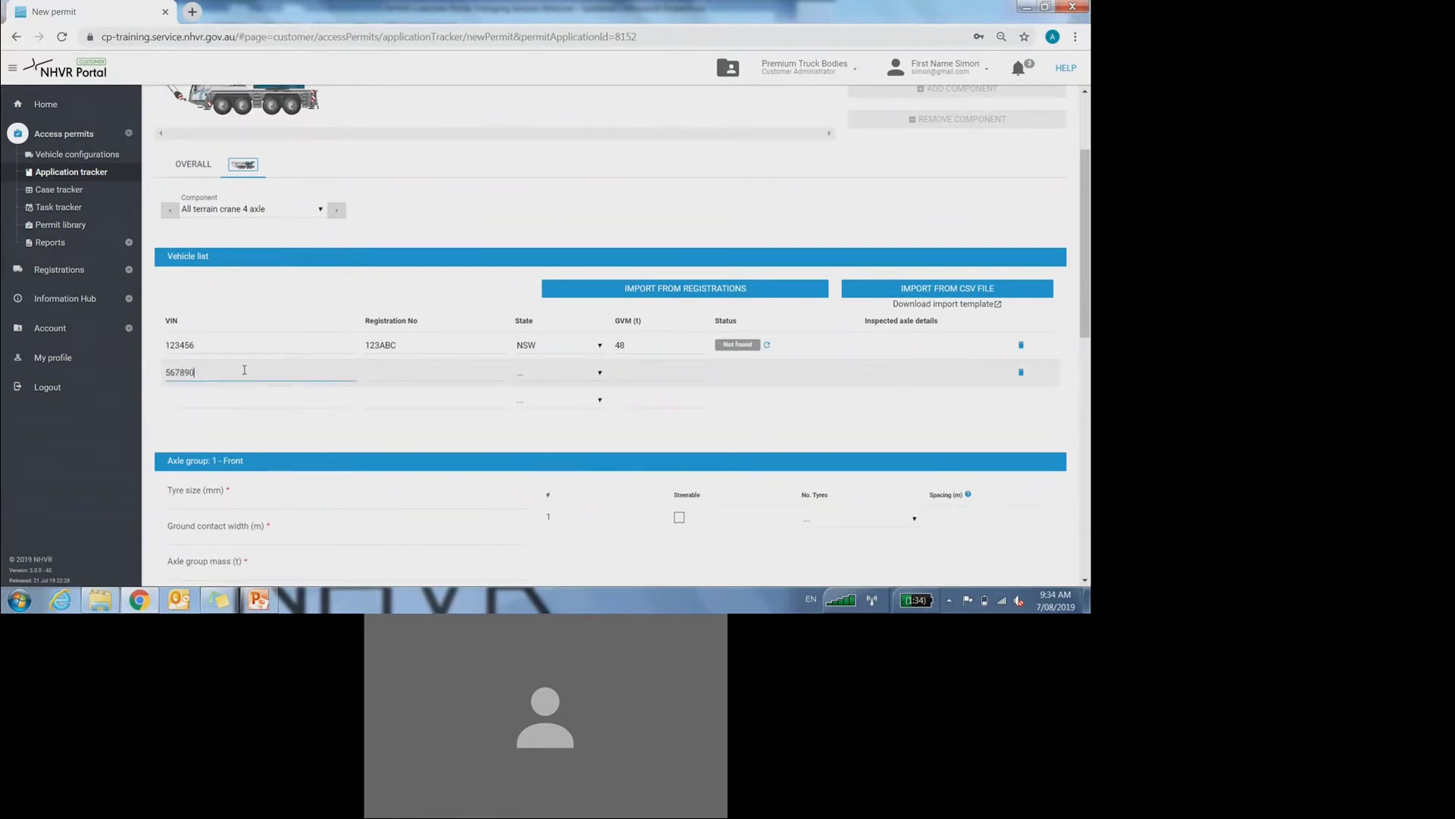
pyautogui.click(371, 375)
pyautogui.write('A')
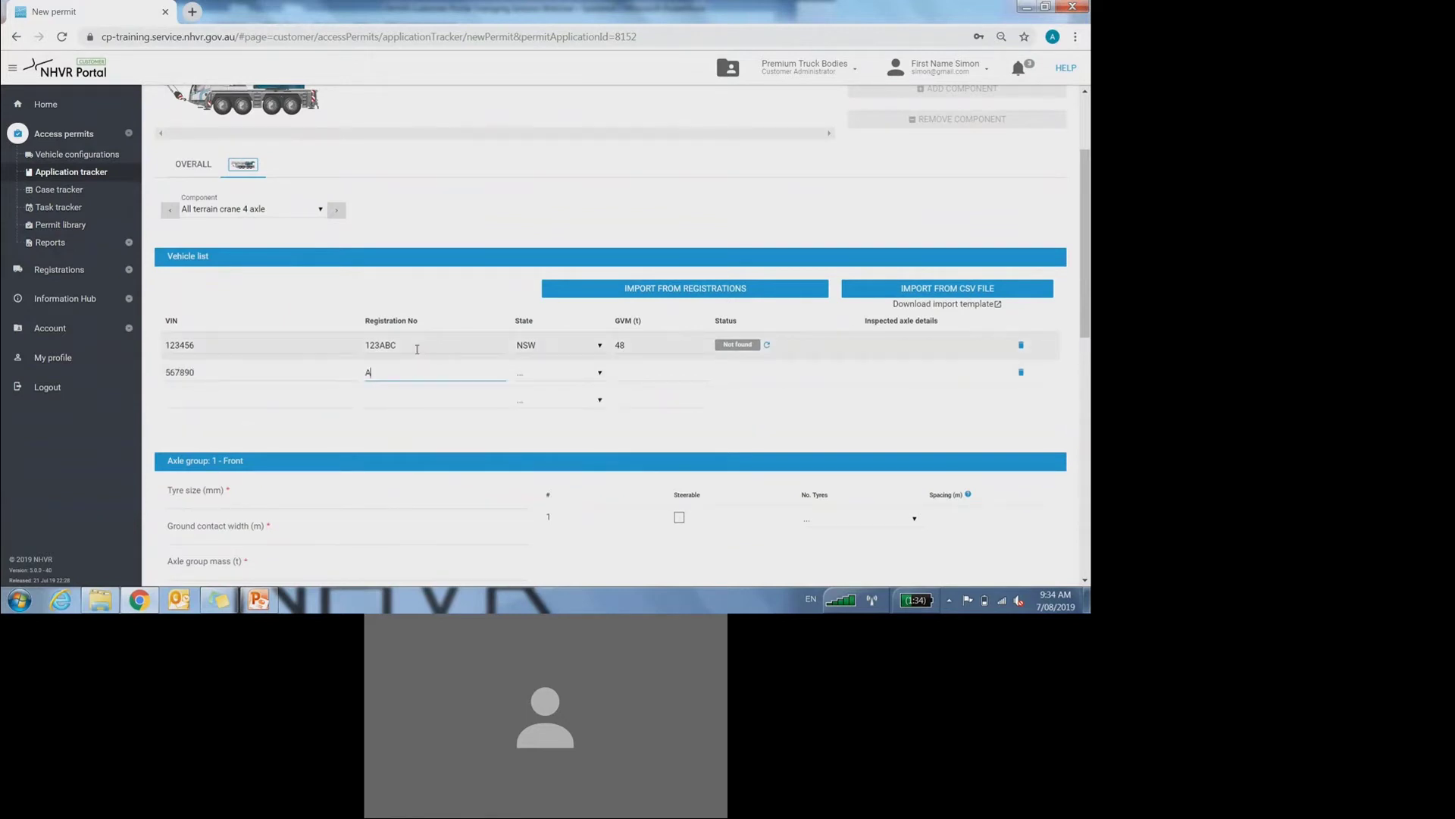
pyautogui.write('BC123')
pyautogui.click(535, 372)
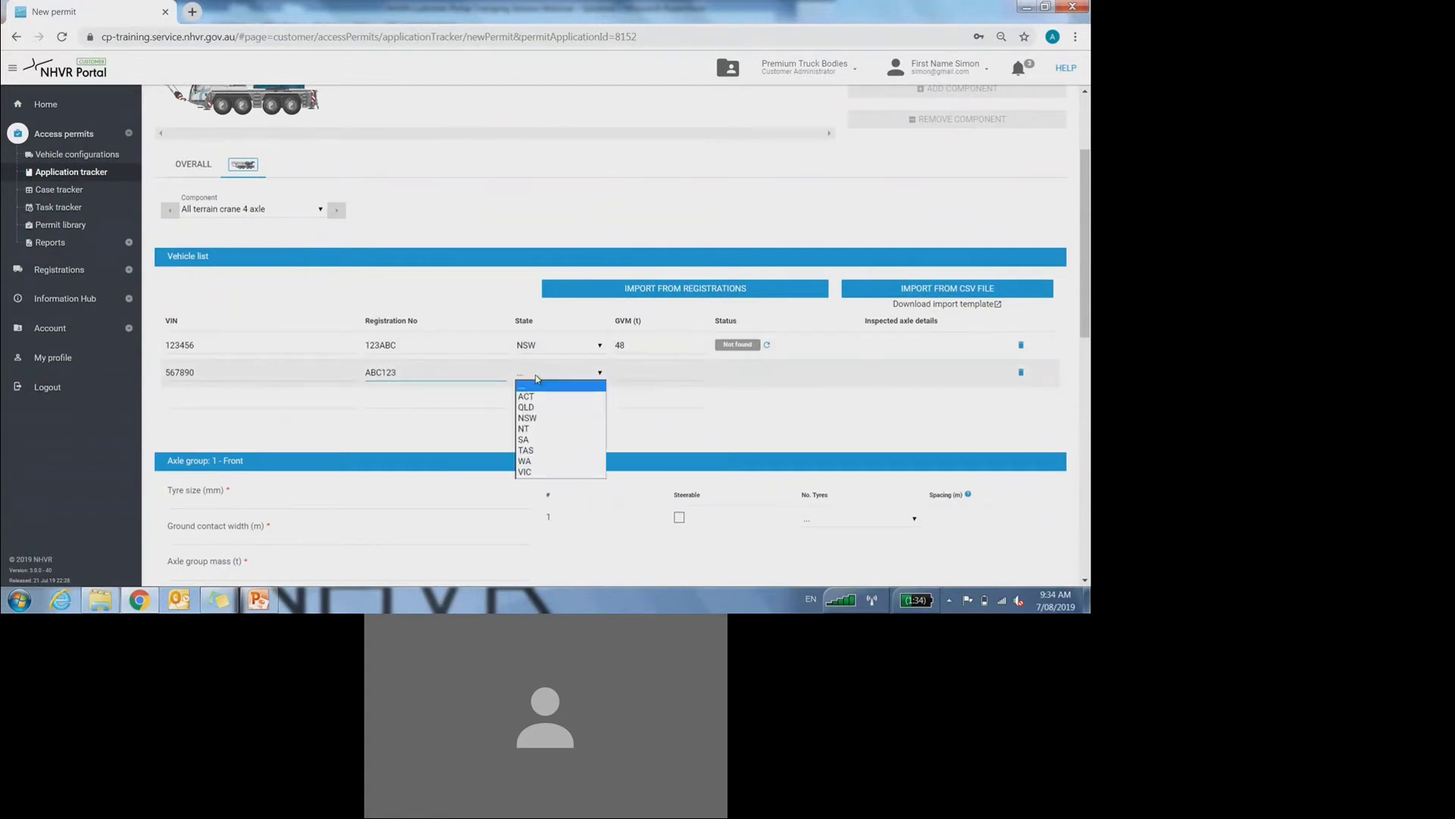
pyautogui.click(547, 418)
pyautogui.click(644, 374)
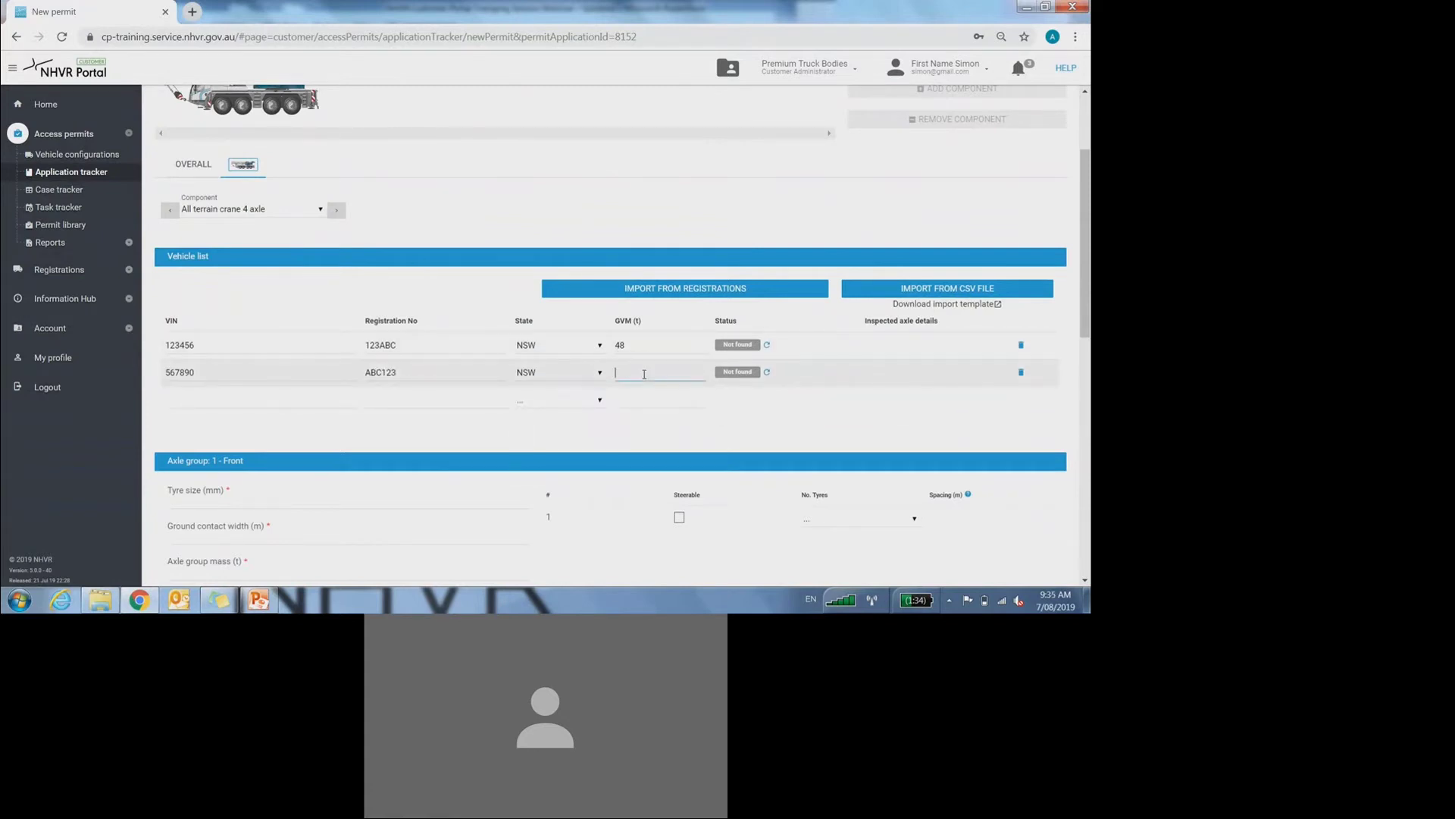
pyautogui.write('48')
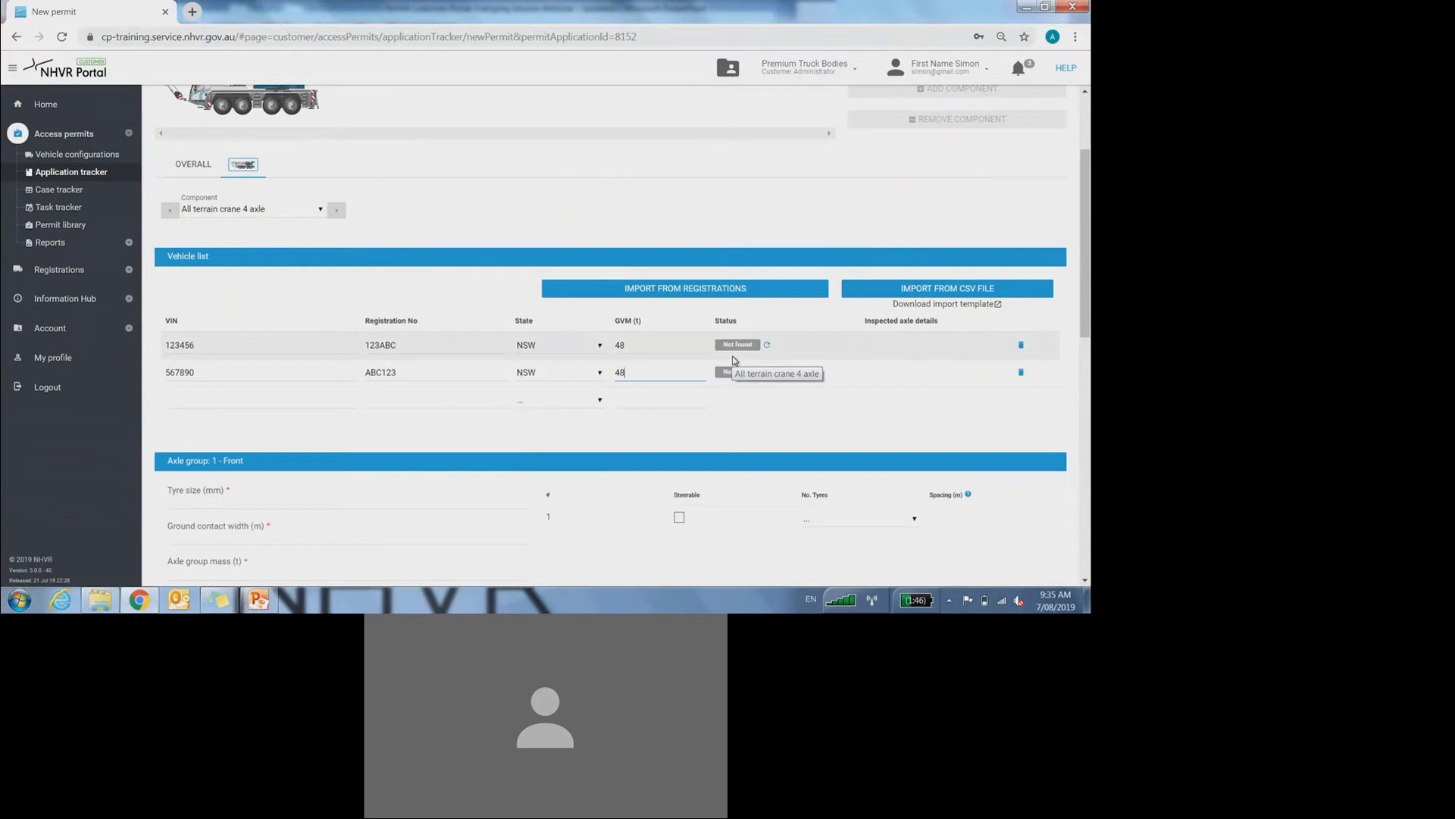
# Step: Set the front axle group's tyre size to 505 mm and make its axle steerable with 2 tyres
pyautogui.scroll(-4, 732, 356)
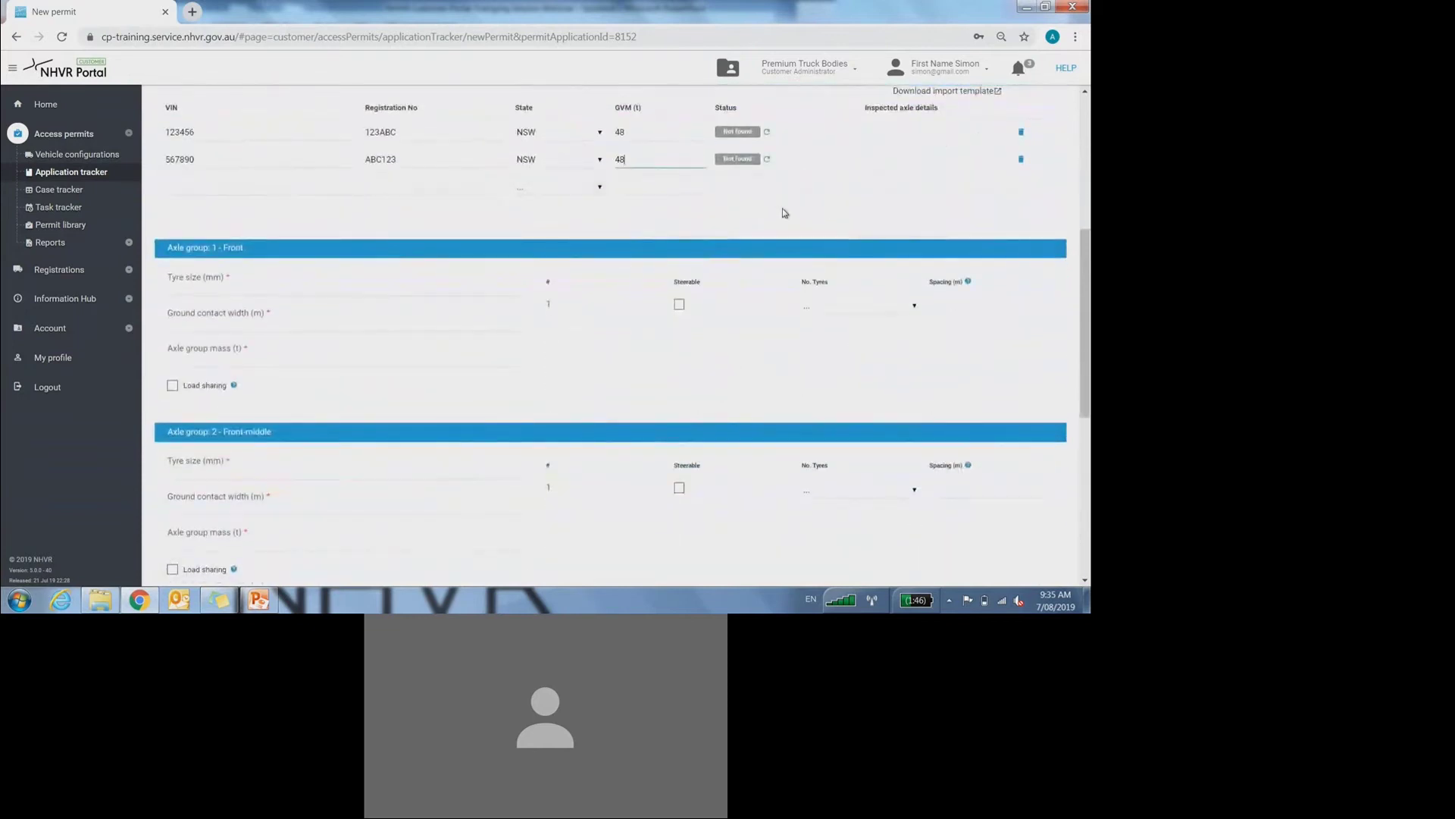
pyautogui.click(311, 221)
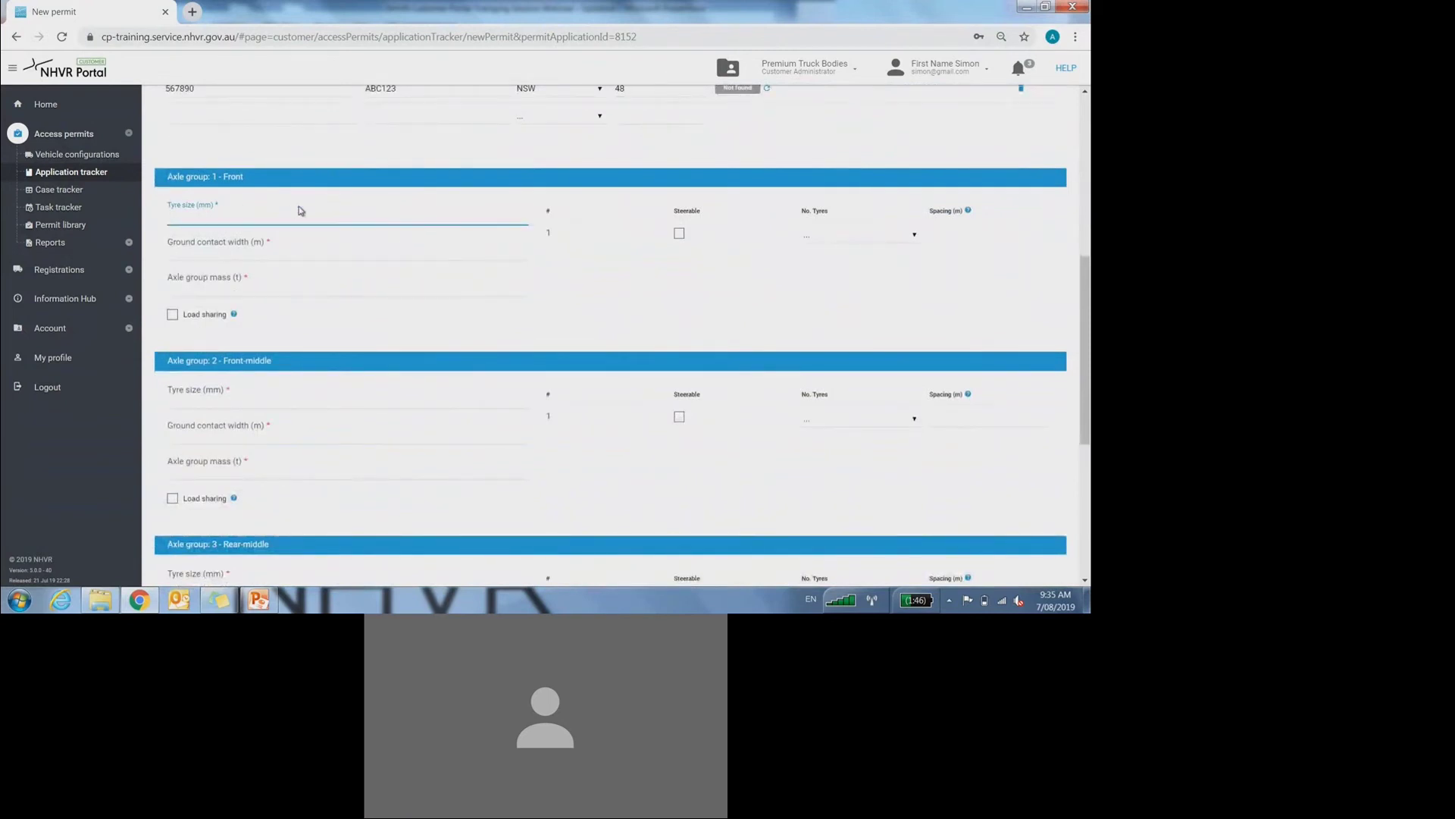
pyautogui.write('505')
pyautogui.click(679, 233)
pyautogui.click(851, 232)
pyautogui.click(843, 288)
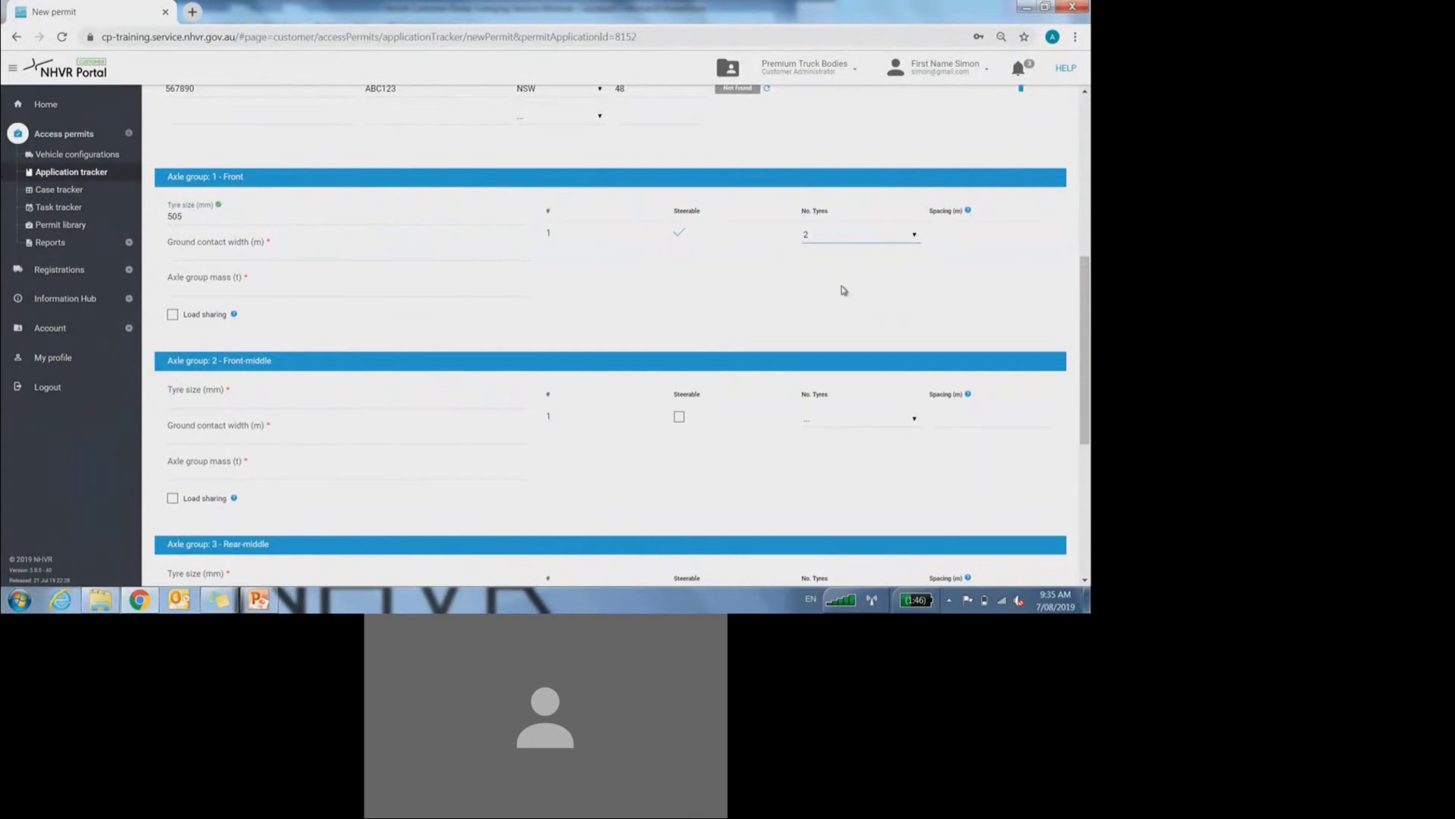
# Step: Set the front axle group's ground contact width to 3 m and mass to 12 t, with load sharing enabled
pyautogui.click(209, 246)
pyautogui.write('3.0')
pyautogui.click(224, 285)
pyautogui.write('12')
# Step: Set the front-middle axle group's tyre size to 505 mm and make its axle steerable with 2 tyres and 1.65 m spacing
pyautogui.scroll(-2, 223, 314)
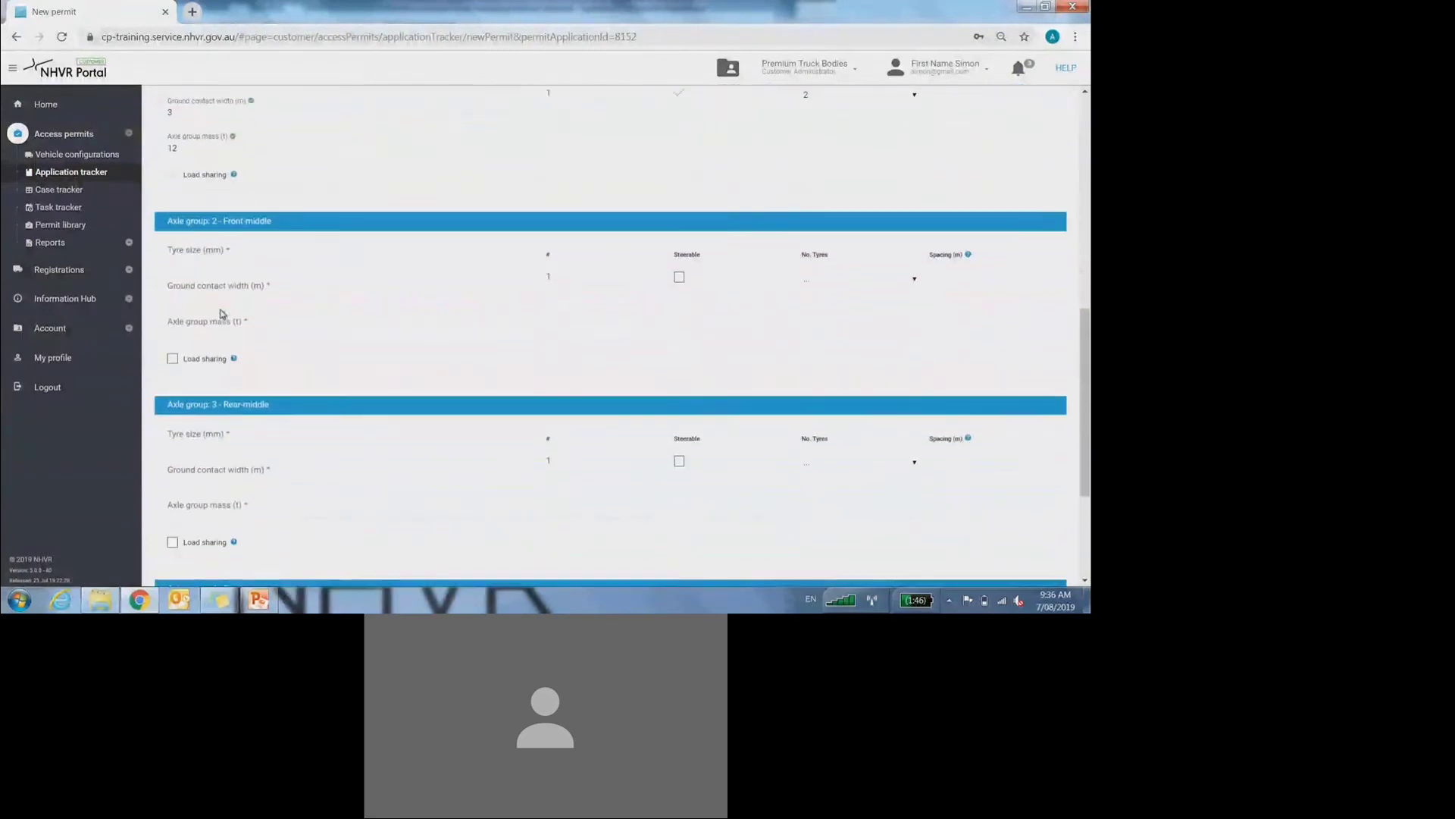
pyautogui.click(191, 259)
pyautogui.write('505')
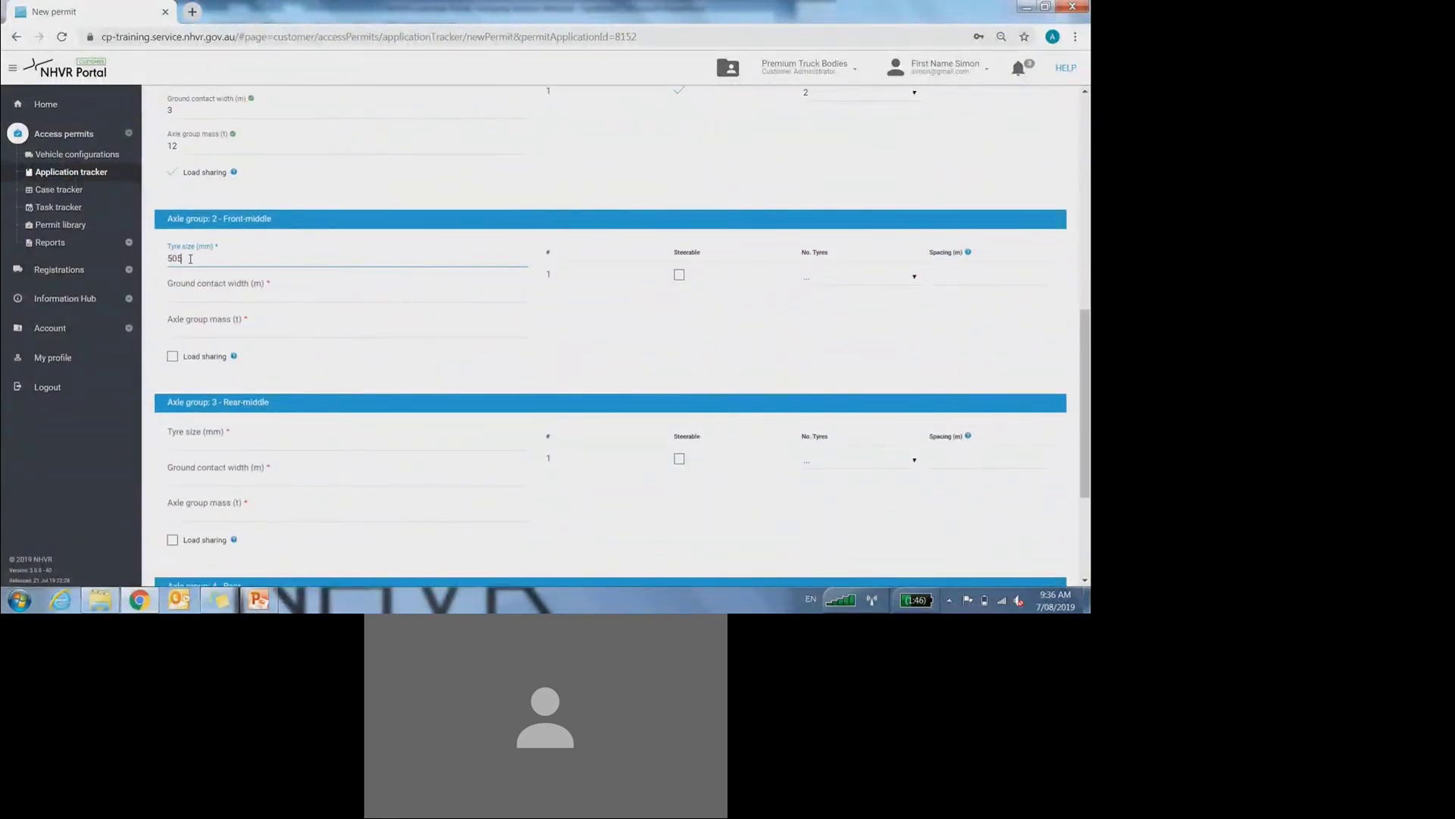
pyautogui.click(679, 274)
pyautogui.click(856, 276)
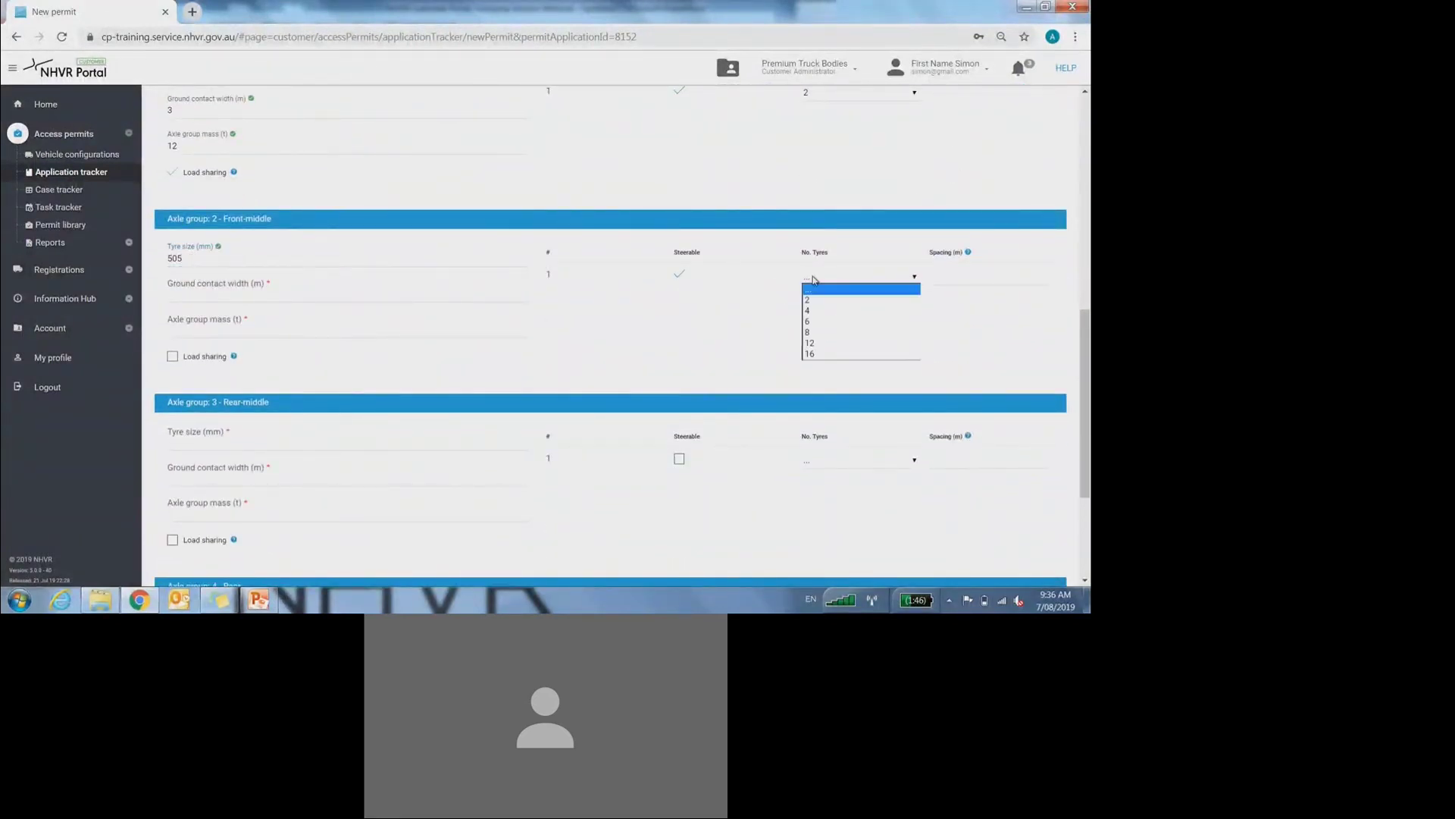
pyautogui.click(841, 302)
pyautogui.click(950, 277)
pyautogui.write('1.65')
# Step: Set the front-middle axle group's ground contact width to 3 m and mass to 12 t, and enable load sharing
pyautogui.click(366, 297)
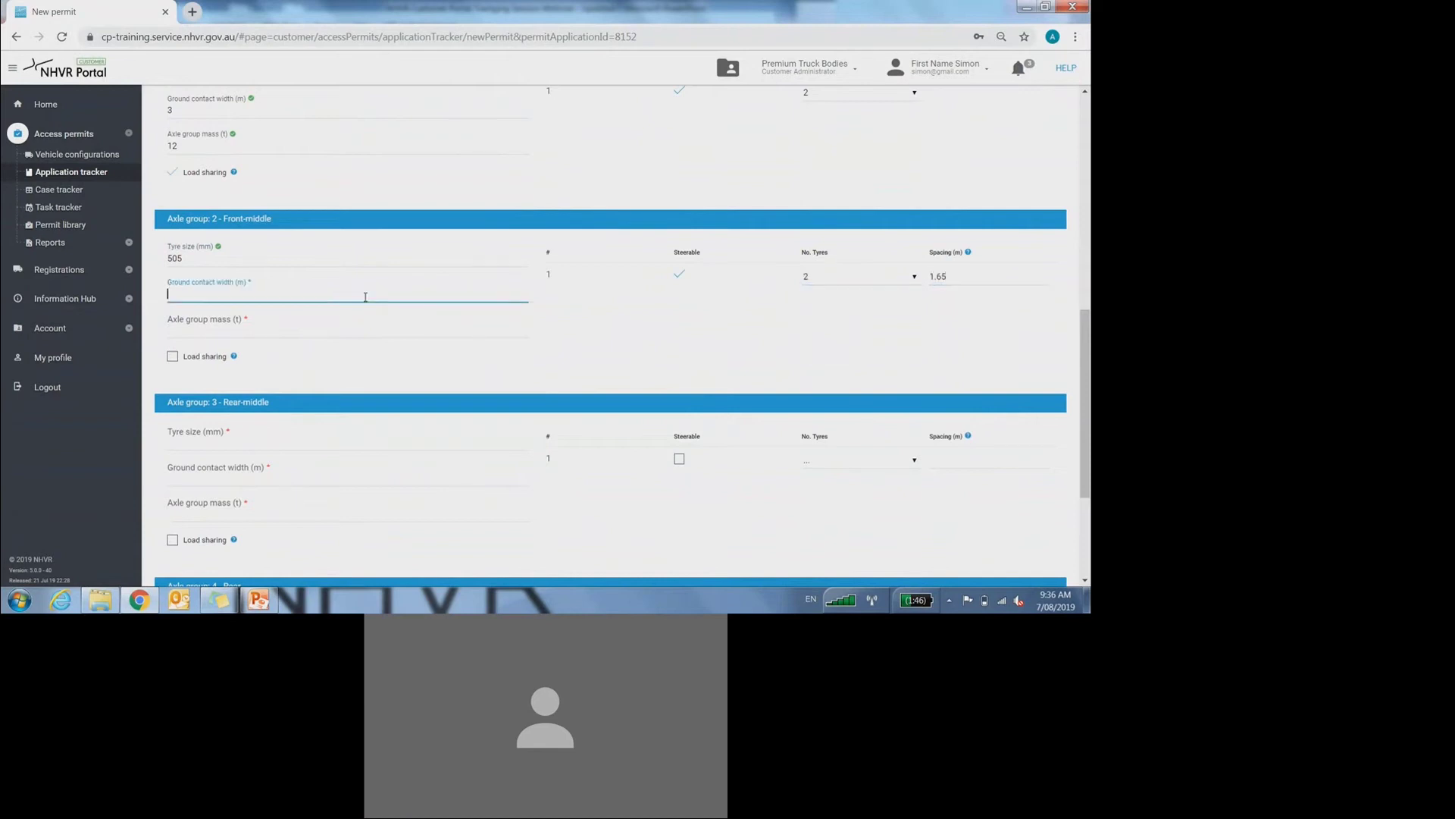
pyautogui.write('3')
pyautogui.click(372, 324)
pyautogui.write('12')
pyautogui.click(224, 356)
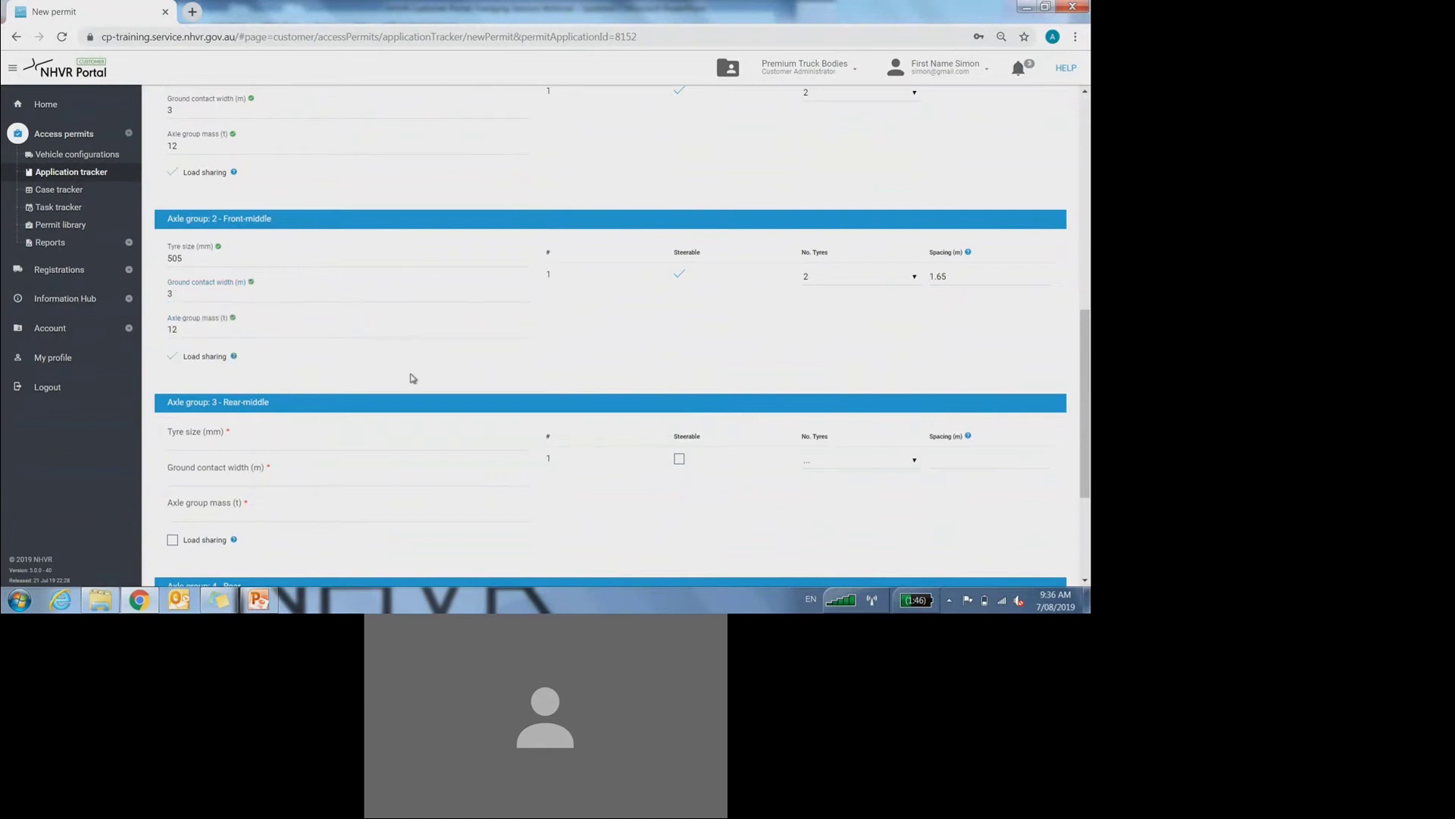
# Step: Enter the rear-middle axle group's 505 mm tyre size, 3 m ground contact width and 12 t mass, and enable load sharing
pyautogui.scroll(-2, 412, 380)
pyautogui.click(221, 292)
pyautogui.write('505')
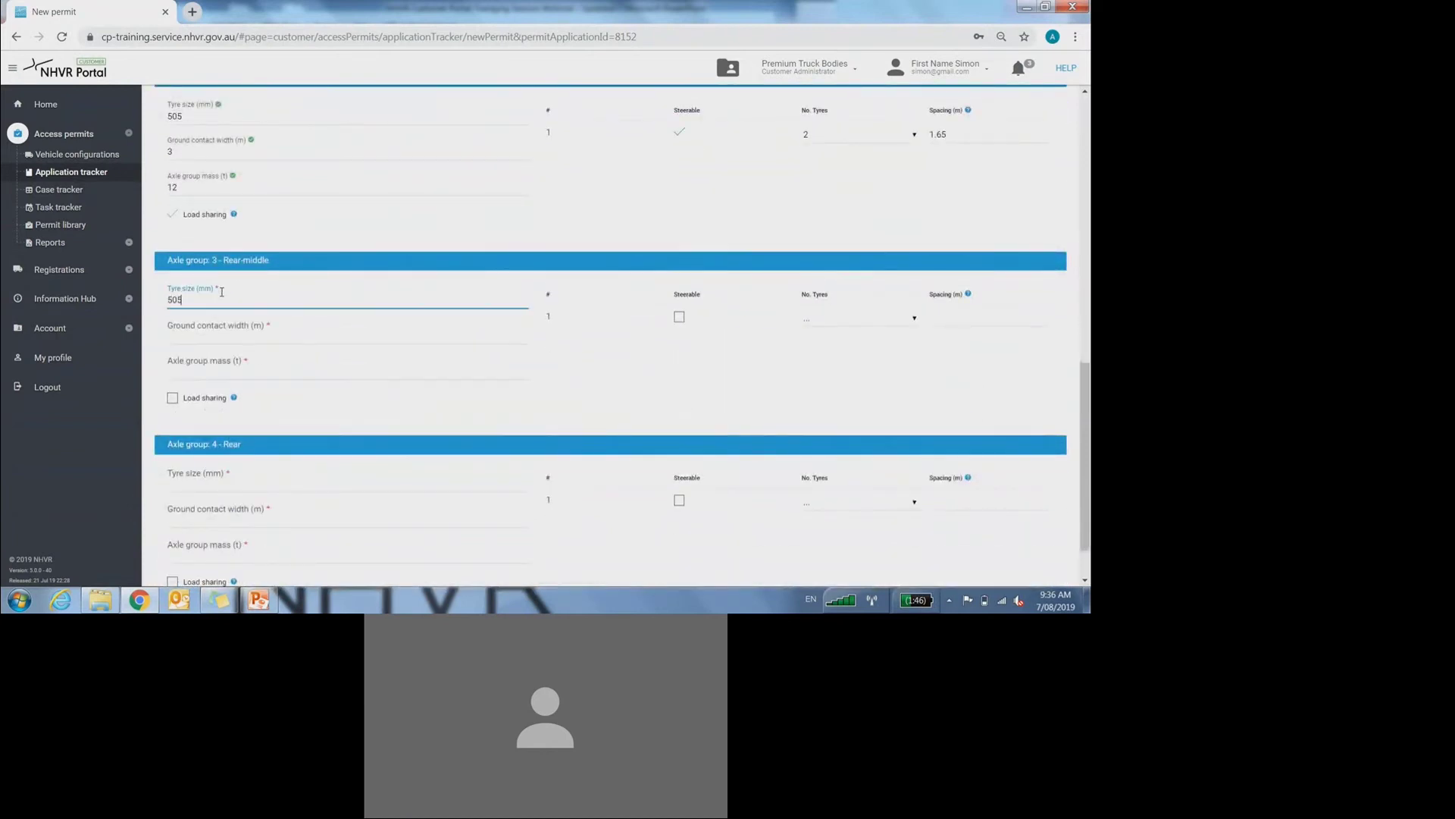
pyautogui.click(230, 330)
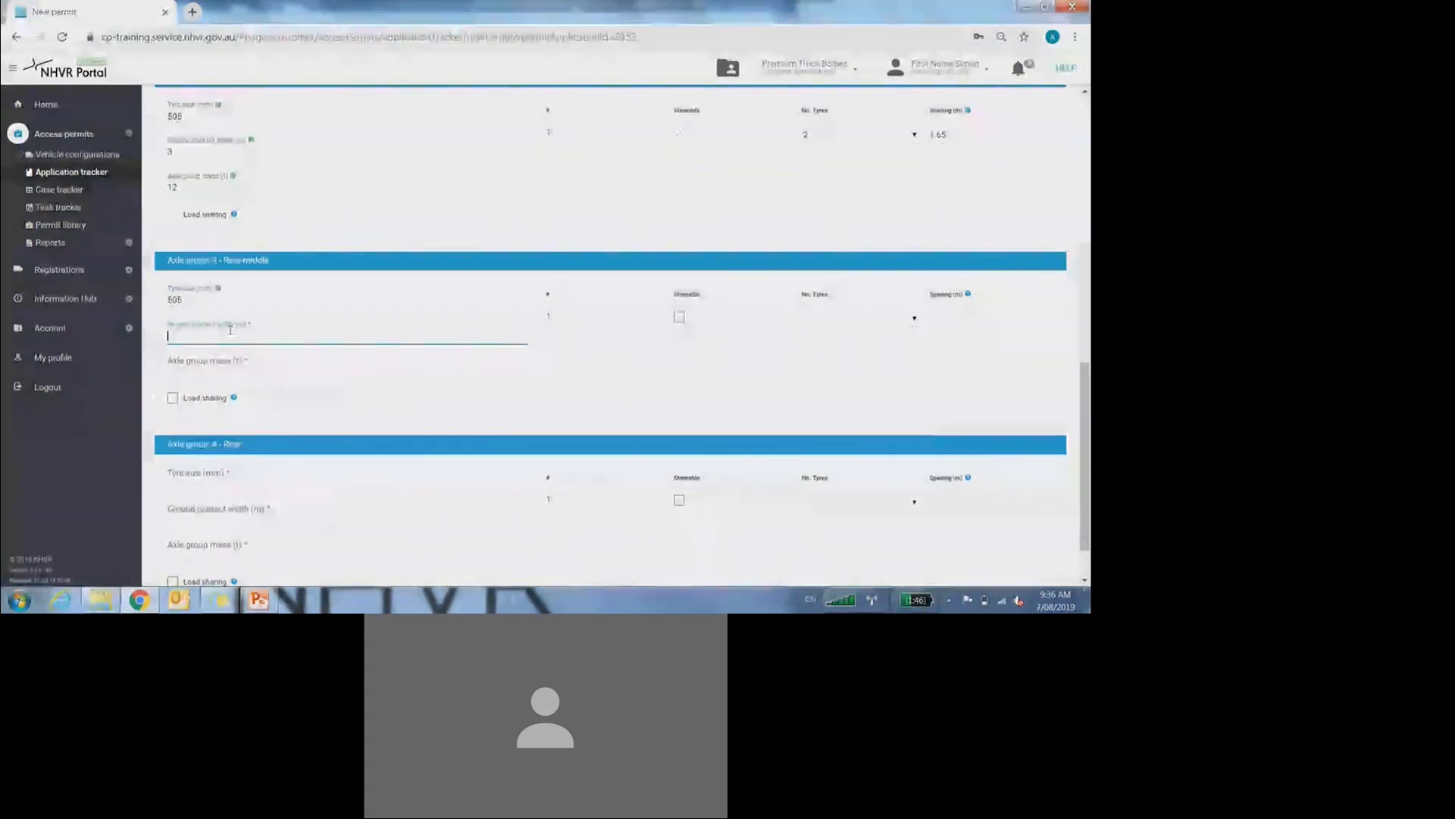
pyautogui.write('3.0')
pyautogui.click(228, 365)
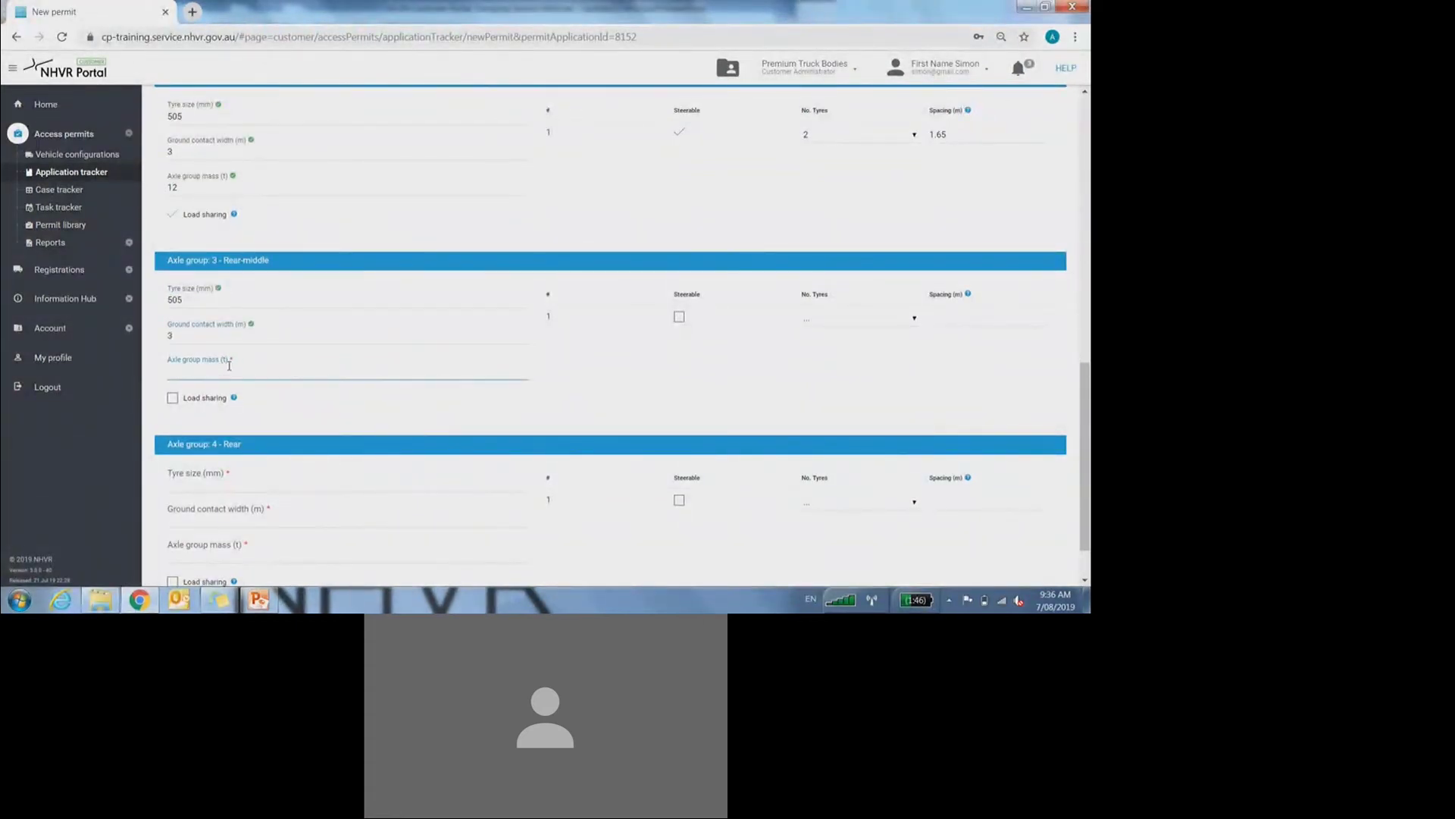
pyautogui.write('12')
pyautogui.click(215, 405)
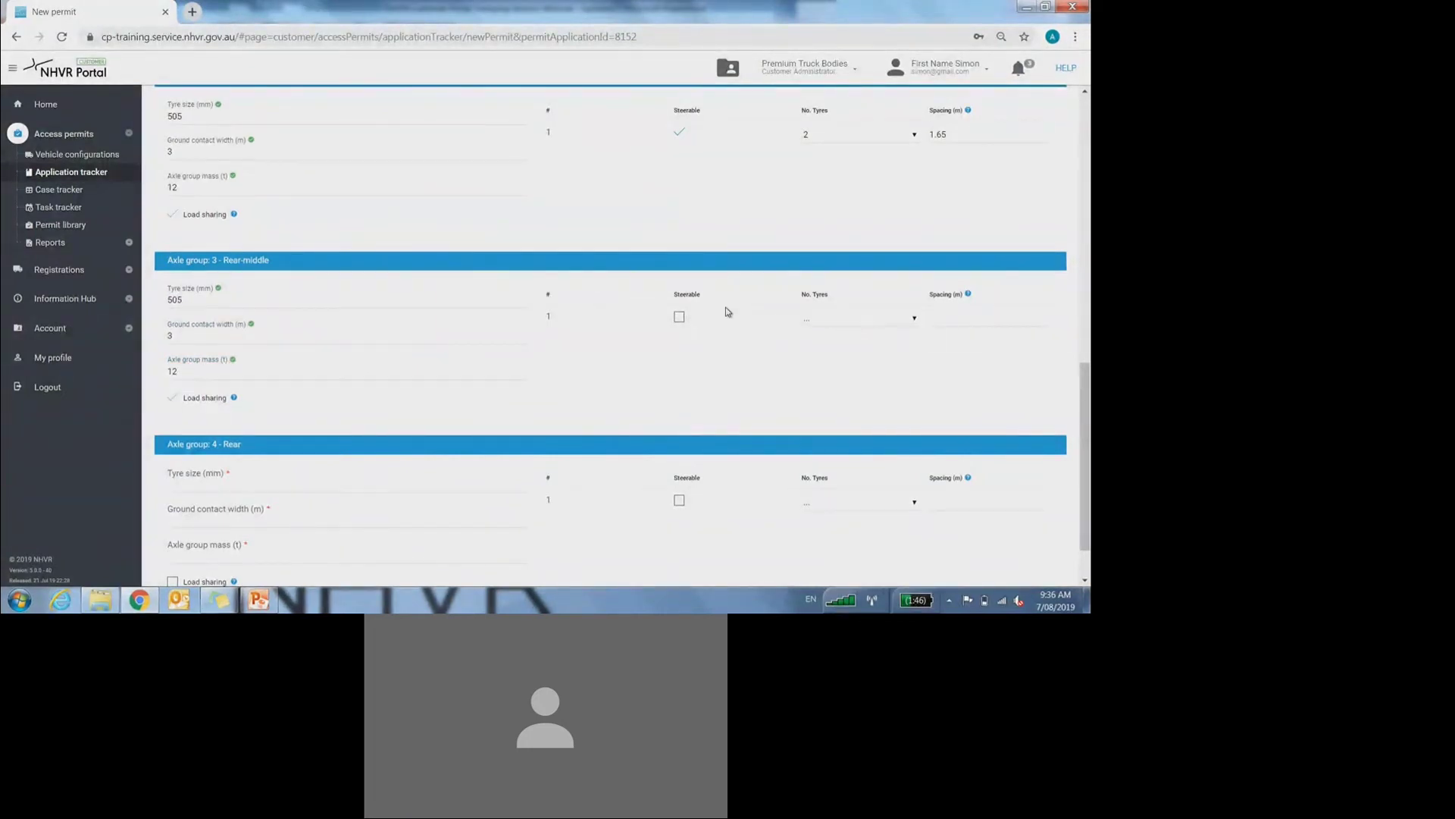
# Step: Make the rear-middle axle steerable with 2 tyres and a spacing of 2 m
pyautogui.click(680, 316)
pyautogui.click(829, 320)
pyautogui.click(844, 344)
pyautogui.click(997, 326)
pyautogui.write('2.0')
# Step: Set the rear axle group's tyre size to 505 mm and make its axle steerable with 2 tyres and 1.6 m spacing
pyautogui.scroll(-2, 382, 386)
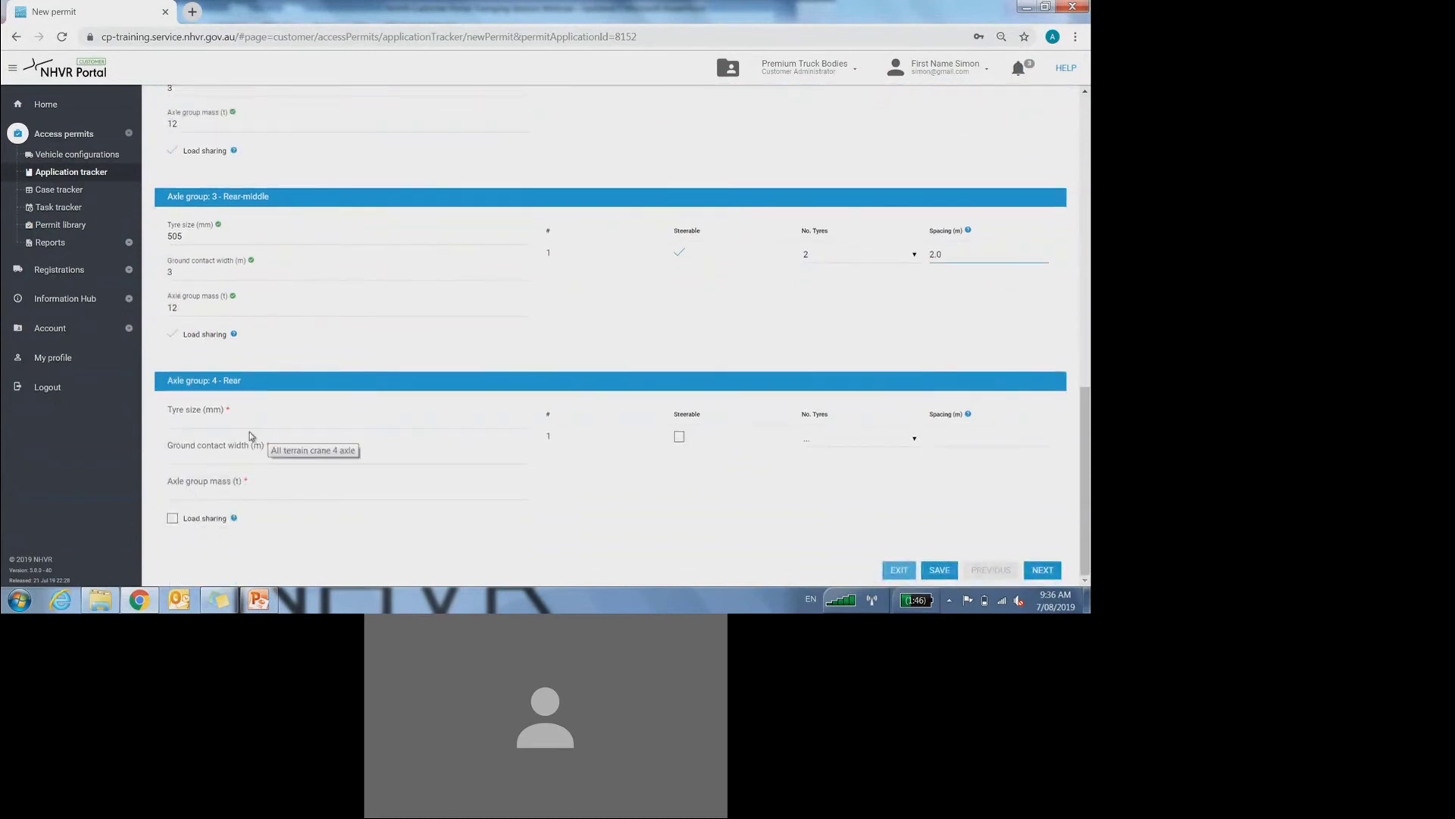
pyautogui.click(237, 425)
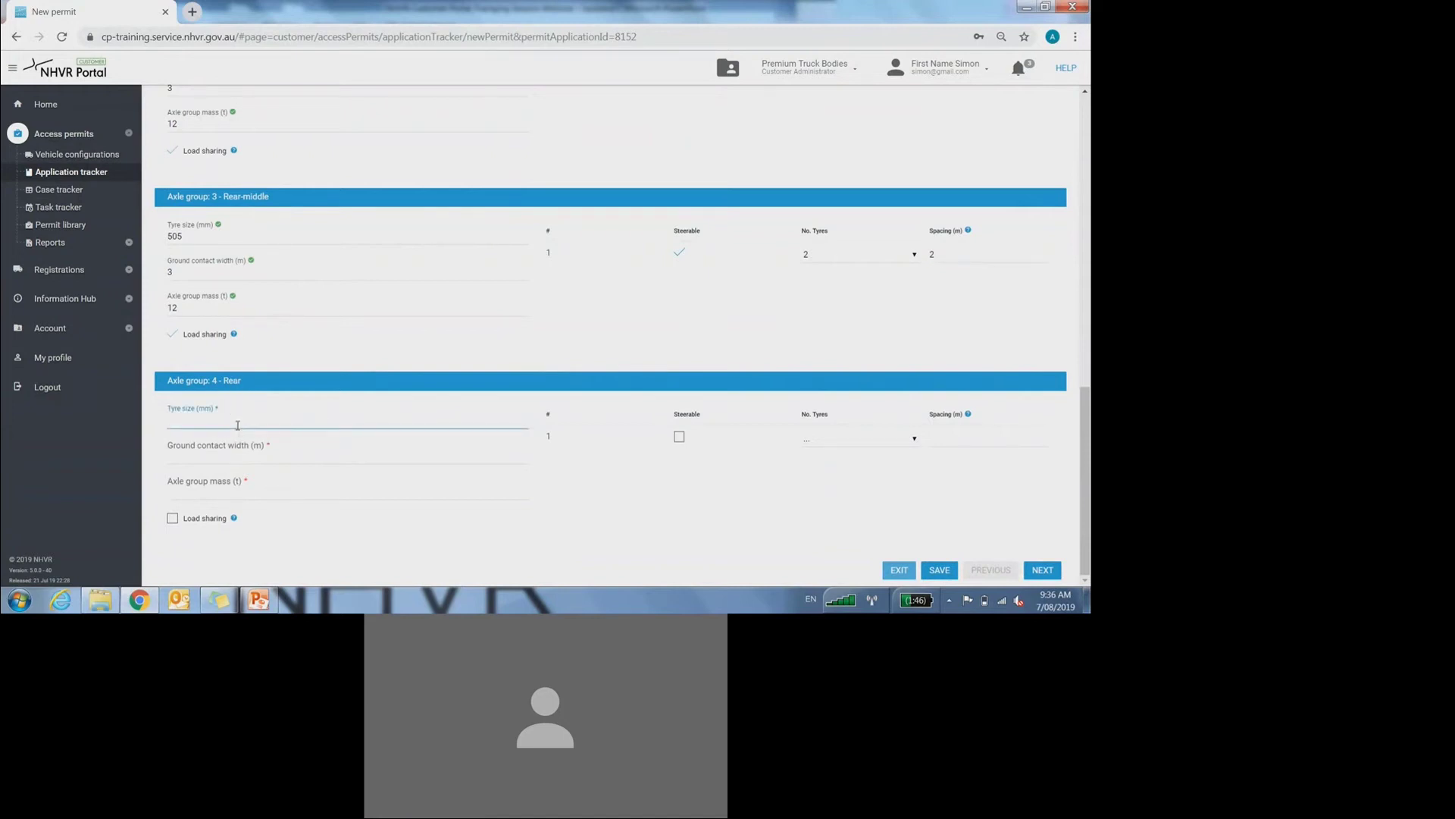
pyautogui.write('505')
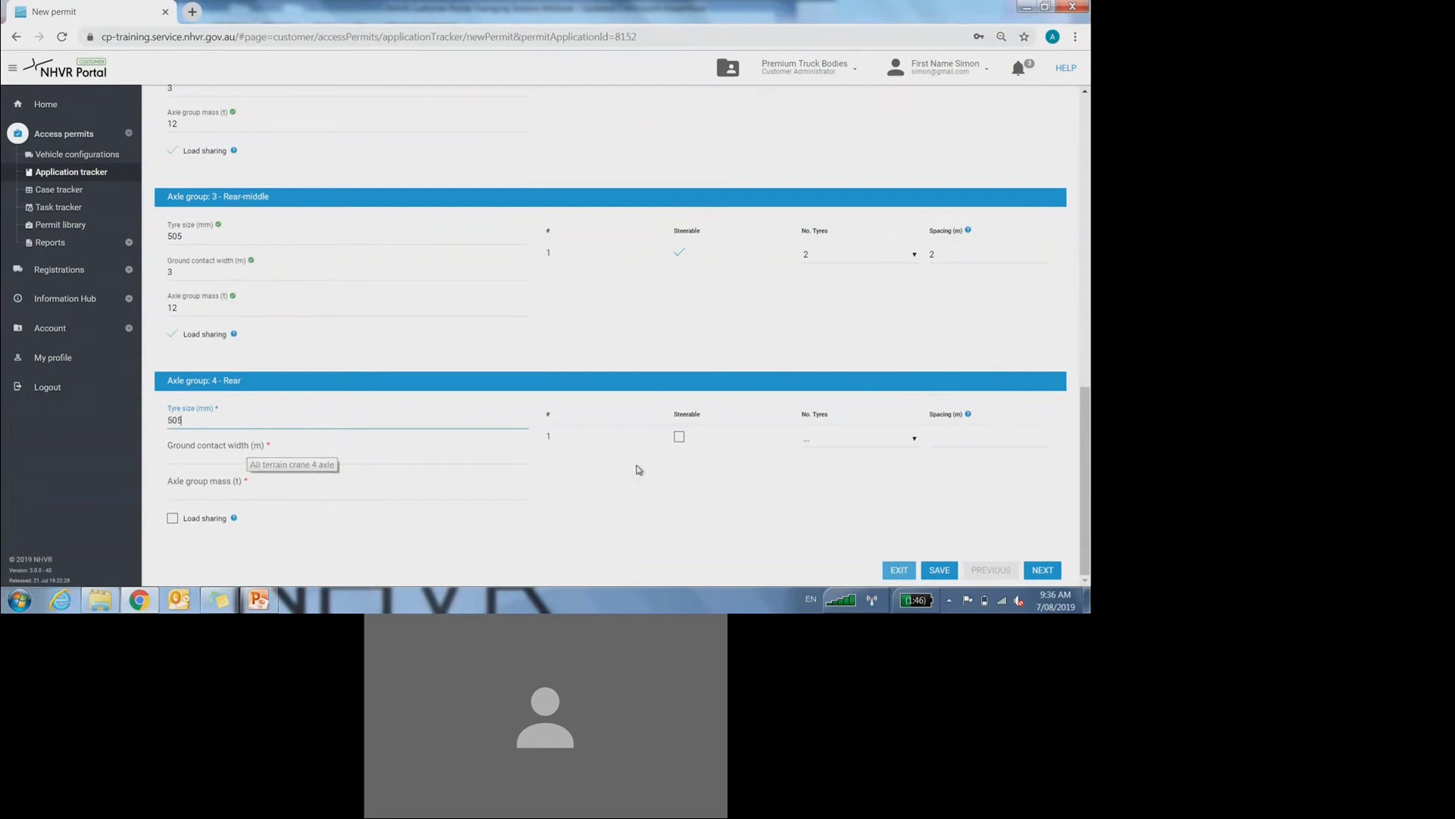
pyautogui.click(679, 436)
pyautogui.click(819, 440)
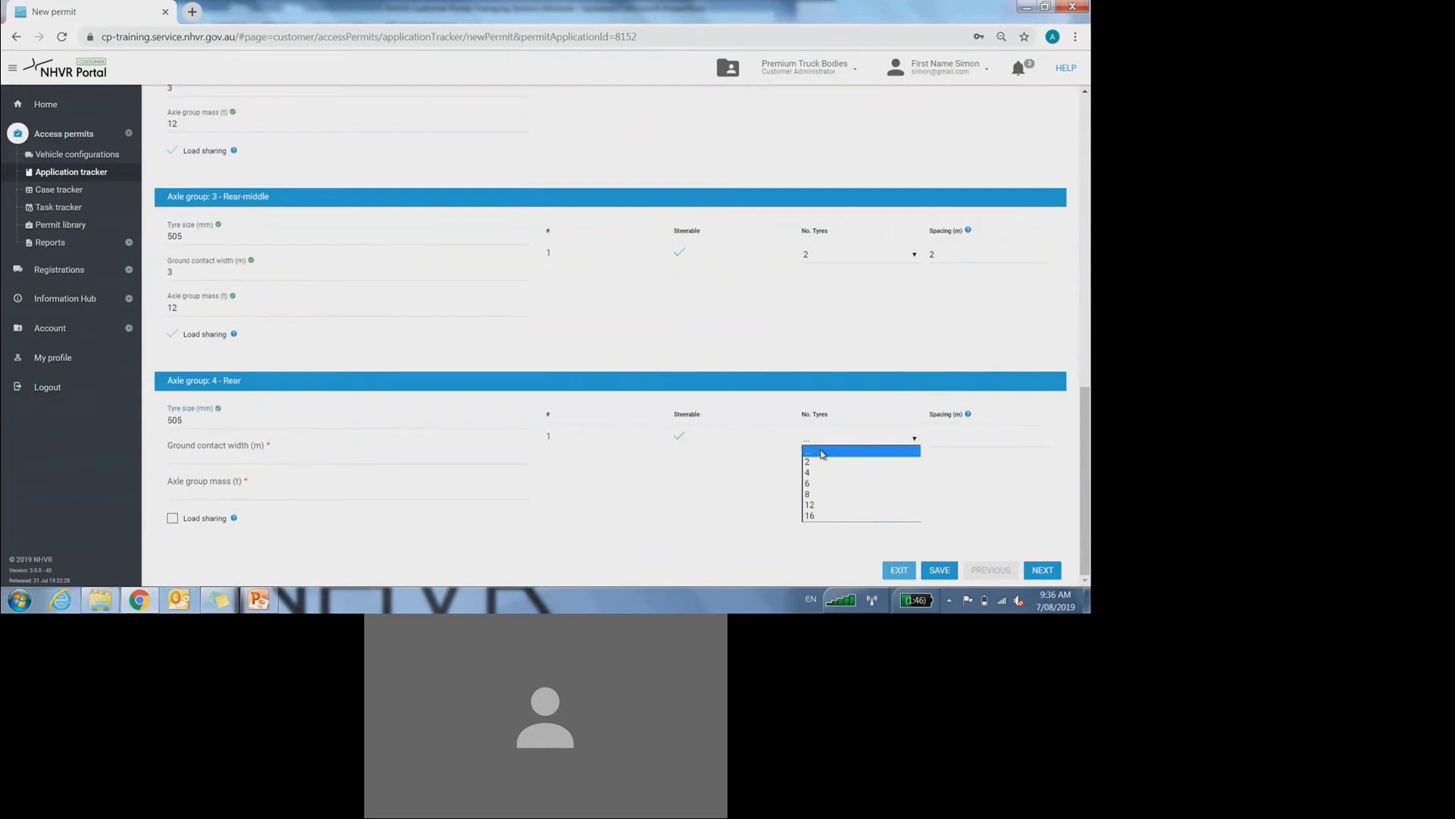
pyautogui.click(824, 463)
pyautogui.click(938, 443)
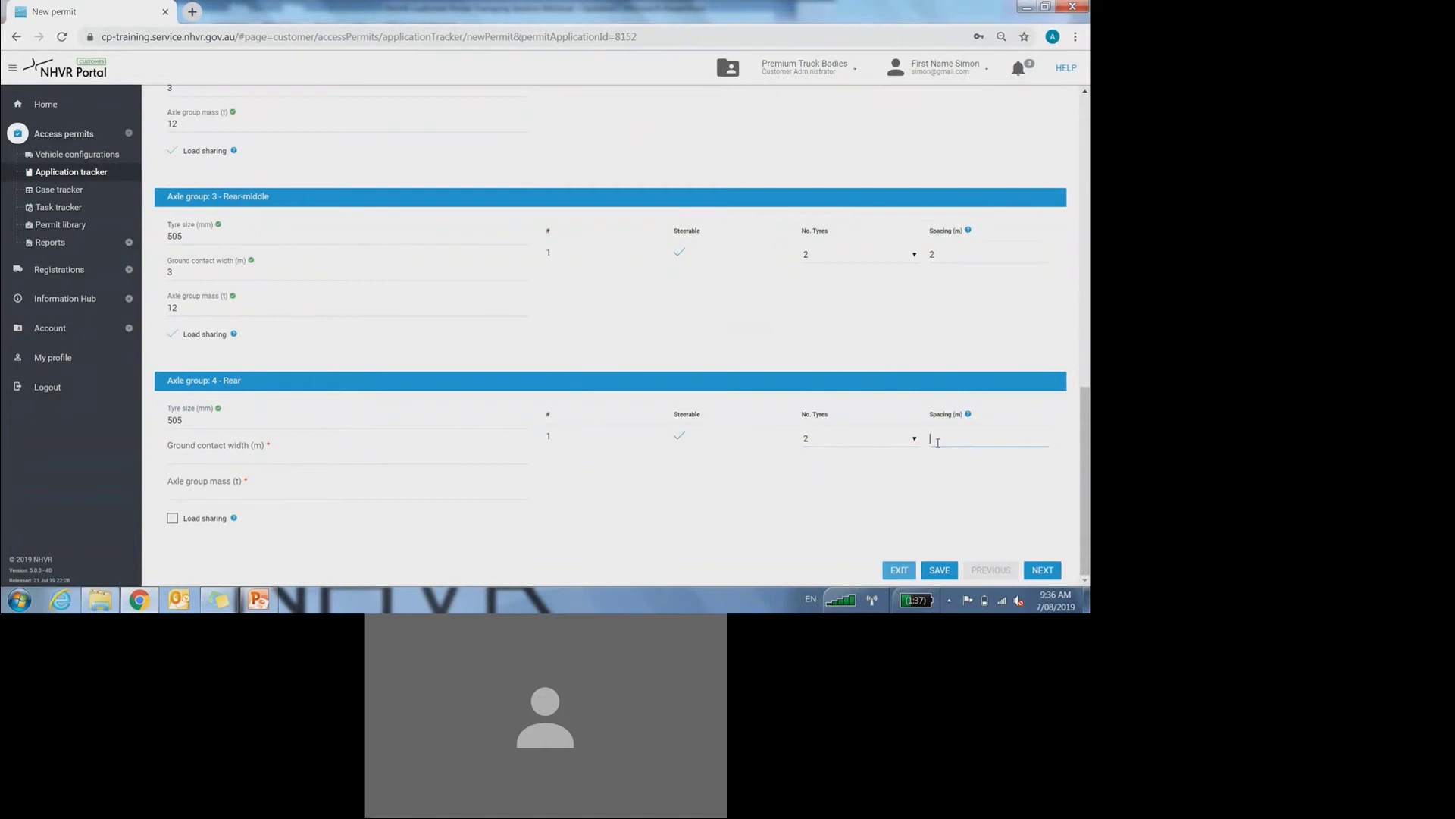
pyautogui.write('1.6')
# Step: Set the rear axle group's ground contact width to 3 m and mass to 12 t, and enable load sharing
pyautogui.click(312, 459)
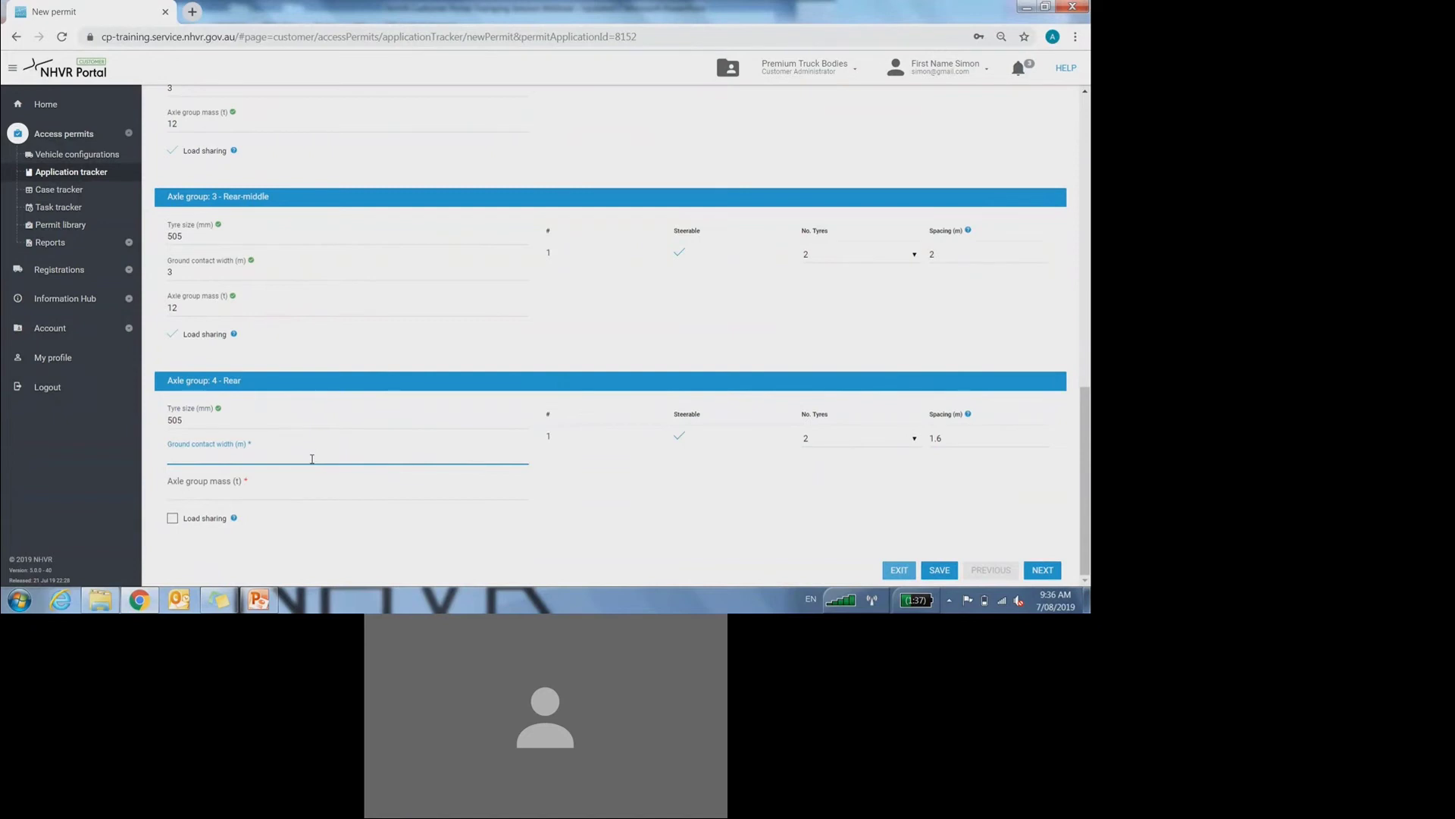
pyautogui.write('3.0')
pyautogui.click(259, 491)
pyautogui.write('12')
pyautogui.click(215, 523)
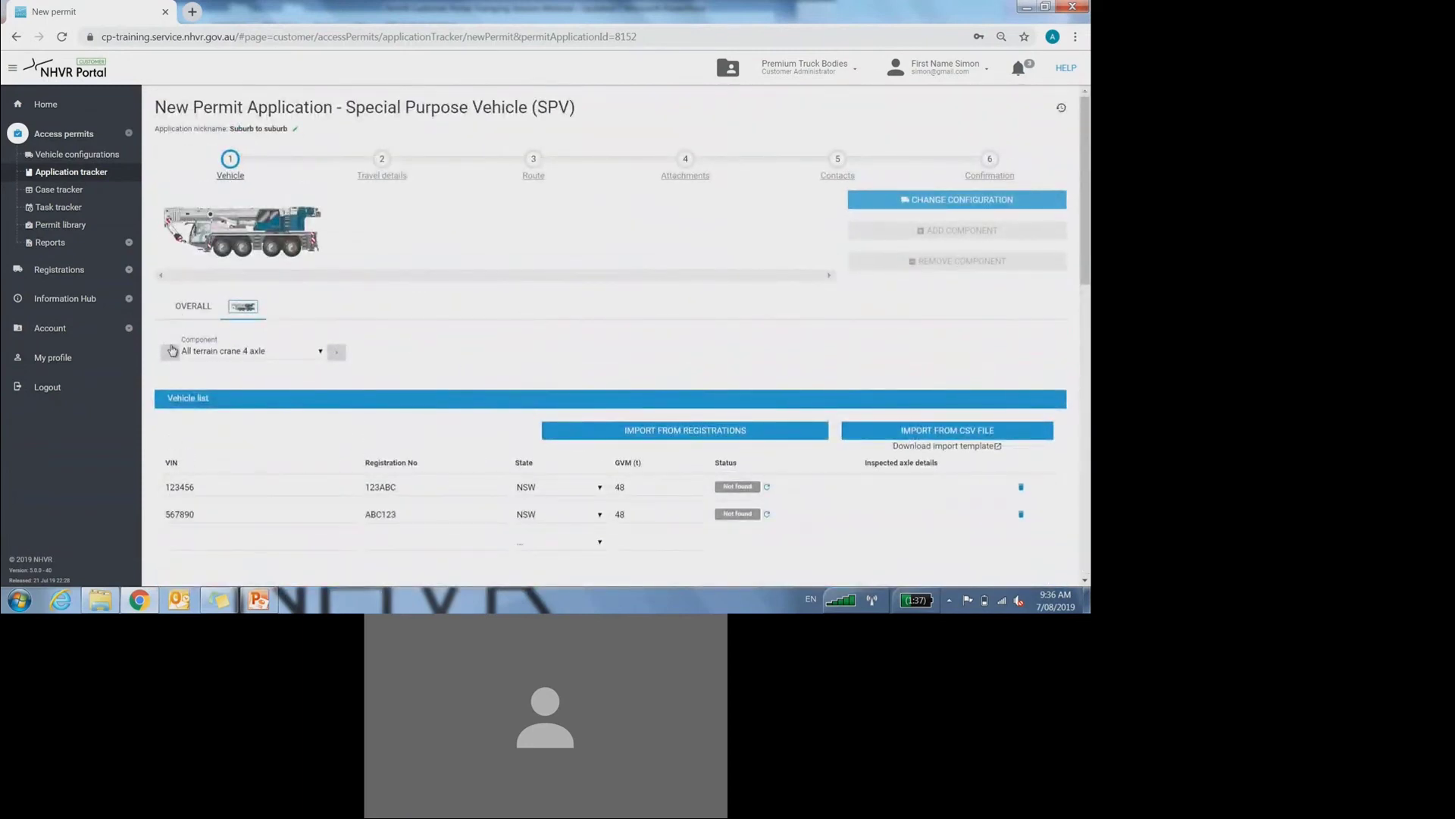
# Step: Return to the overall vehicle details and review the configuration, mass, dimensions and permit schemes
pyautogui.click(194, 307)
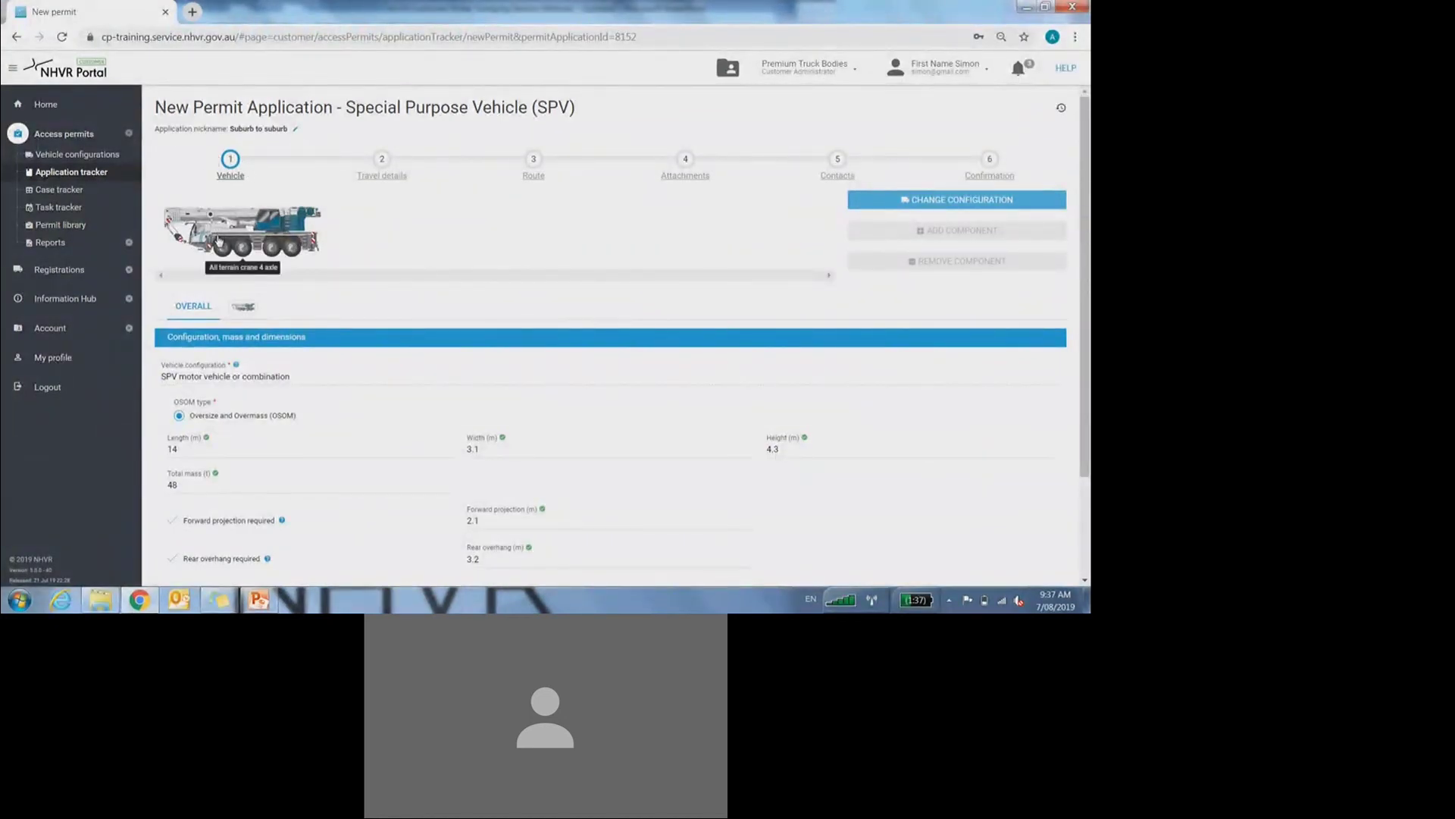
pyautogui.scroll(-2, 219, 241)
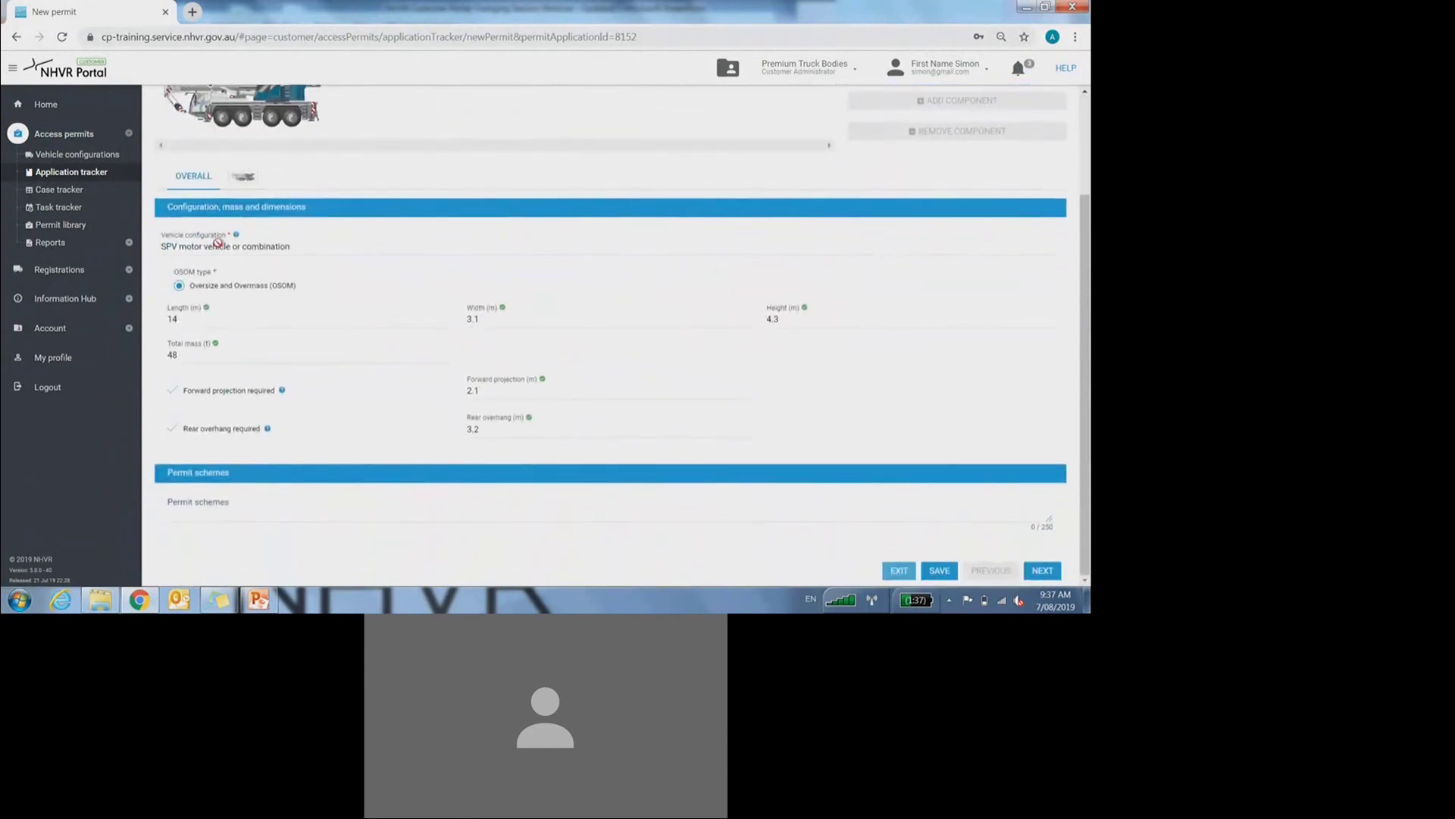
pyautogui.scroll(2, 218, 241)
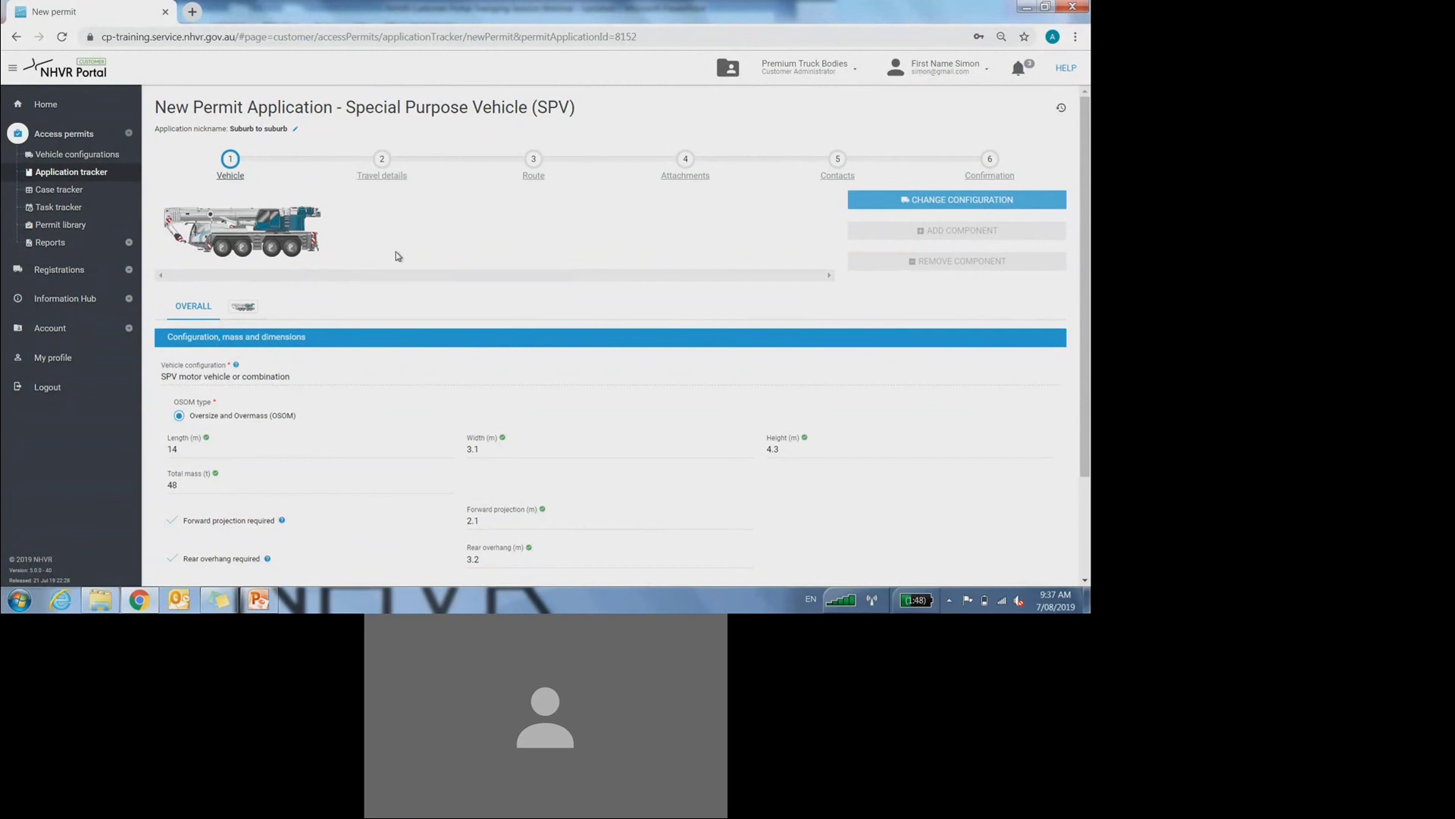
pyautogui.scroll(-2, 399, 256)
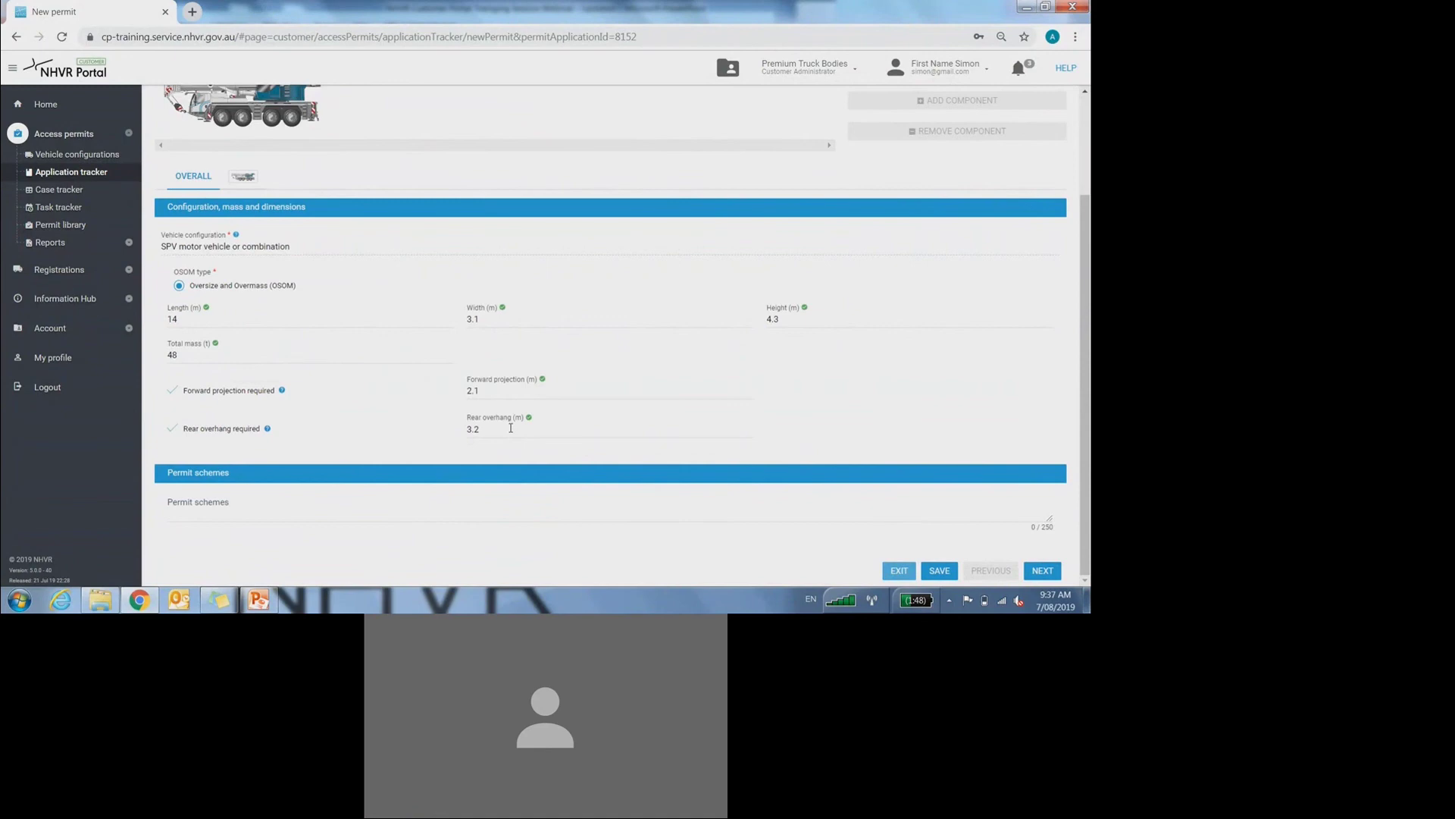
pyautogui.scroll(2, 510, 427)
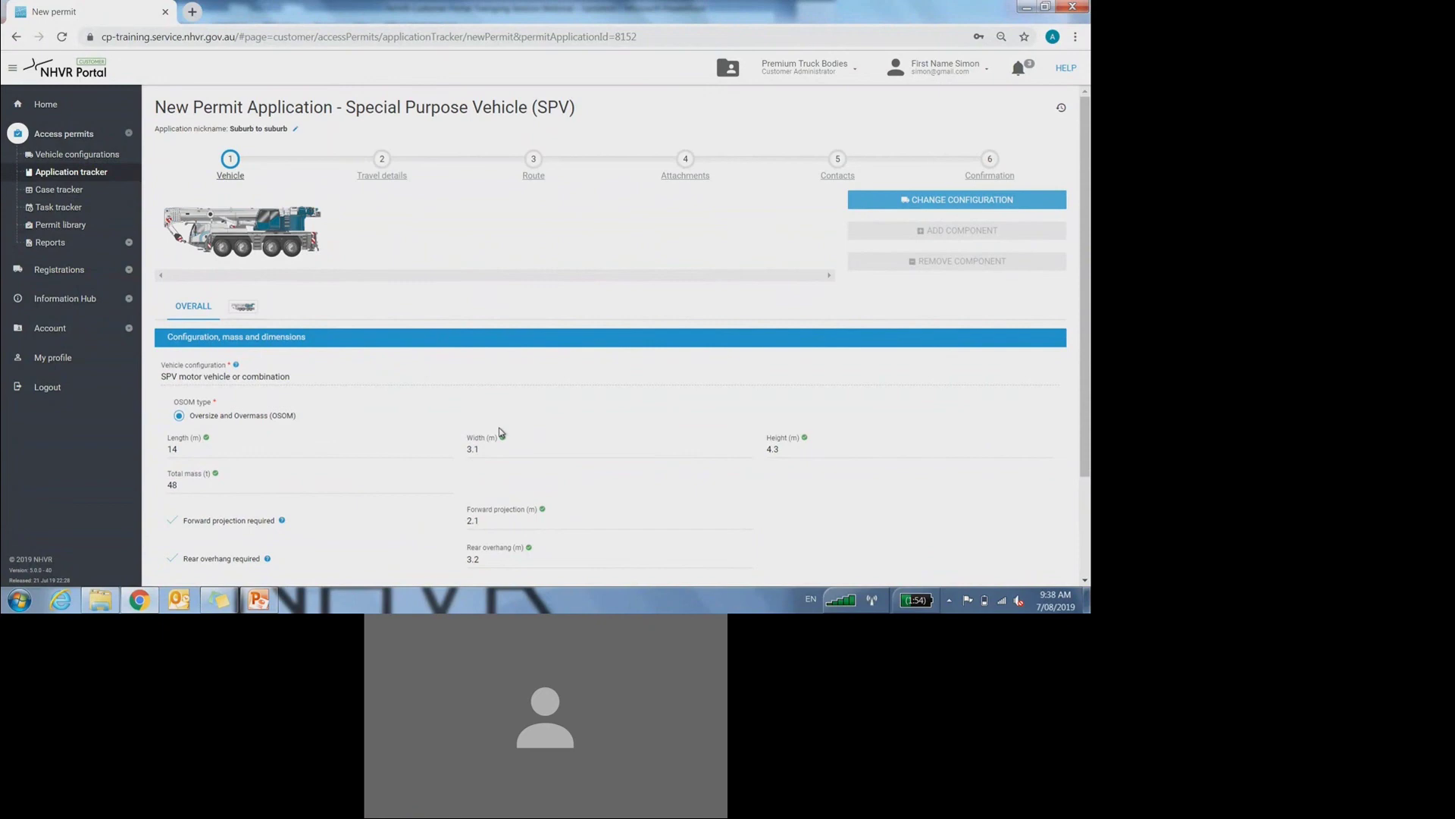
pyautogui.scroll(-3, 497, 442)
pyautogui.scroll(3, 480, 452)
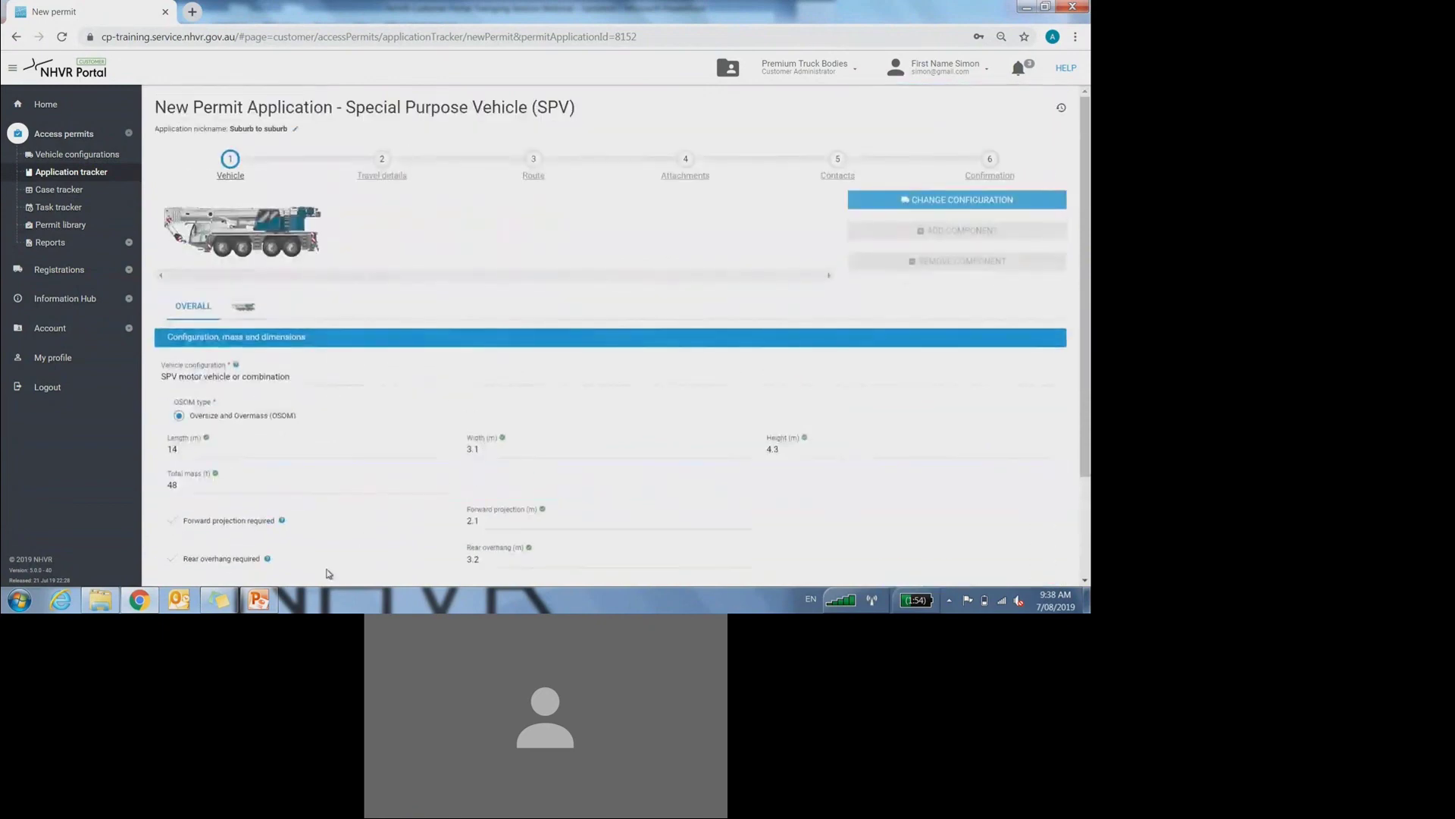
# Step: Switch to the training presentation in PowerPoint and start the slide show from the "Step 1 – Vehicle Details" demonstration slide
pyautogui.click(260, 601)
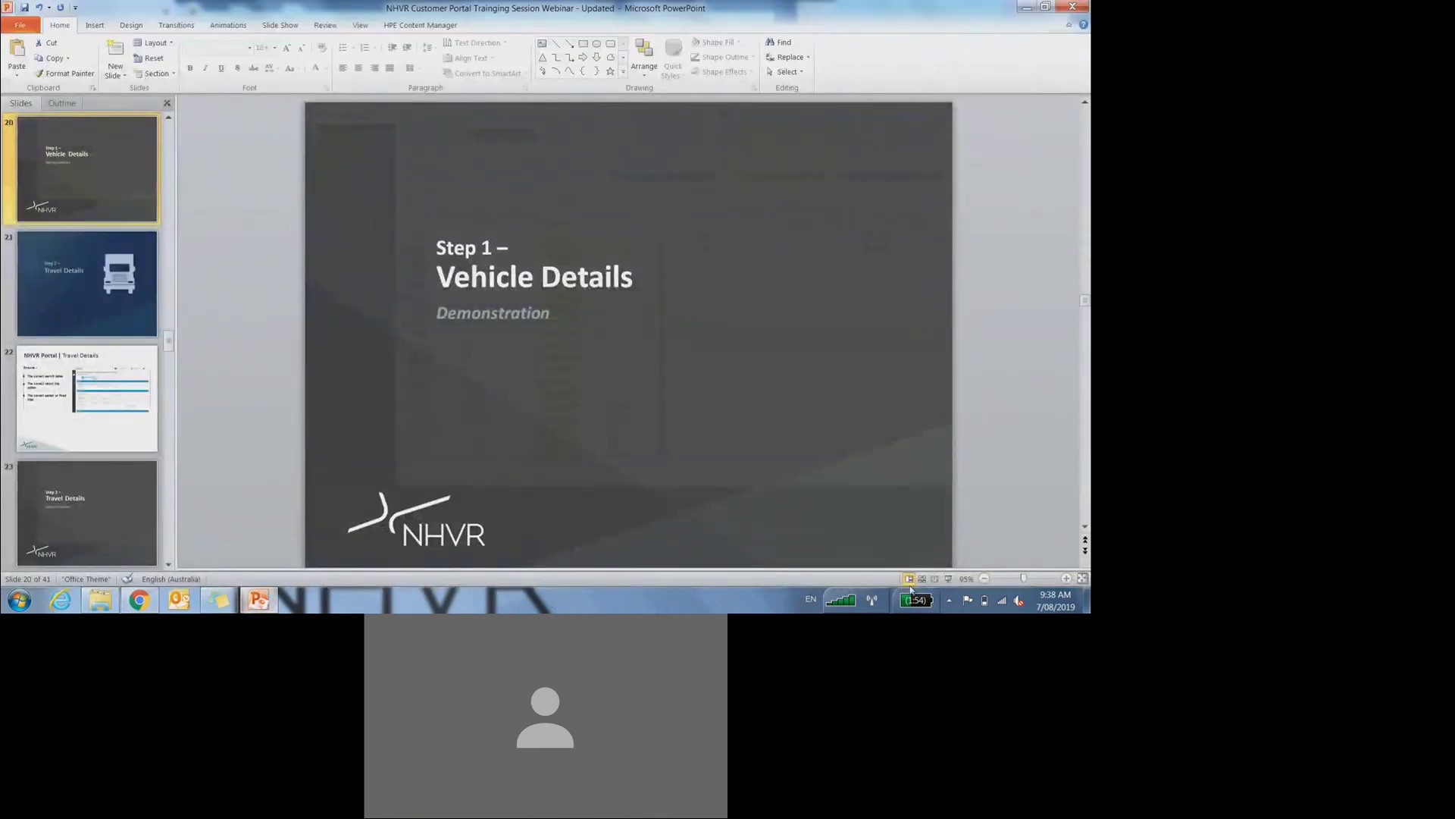
pyautogui.click(948, 578)
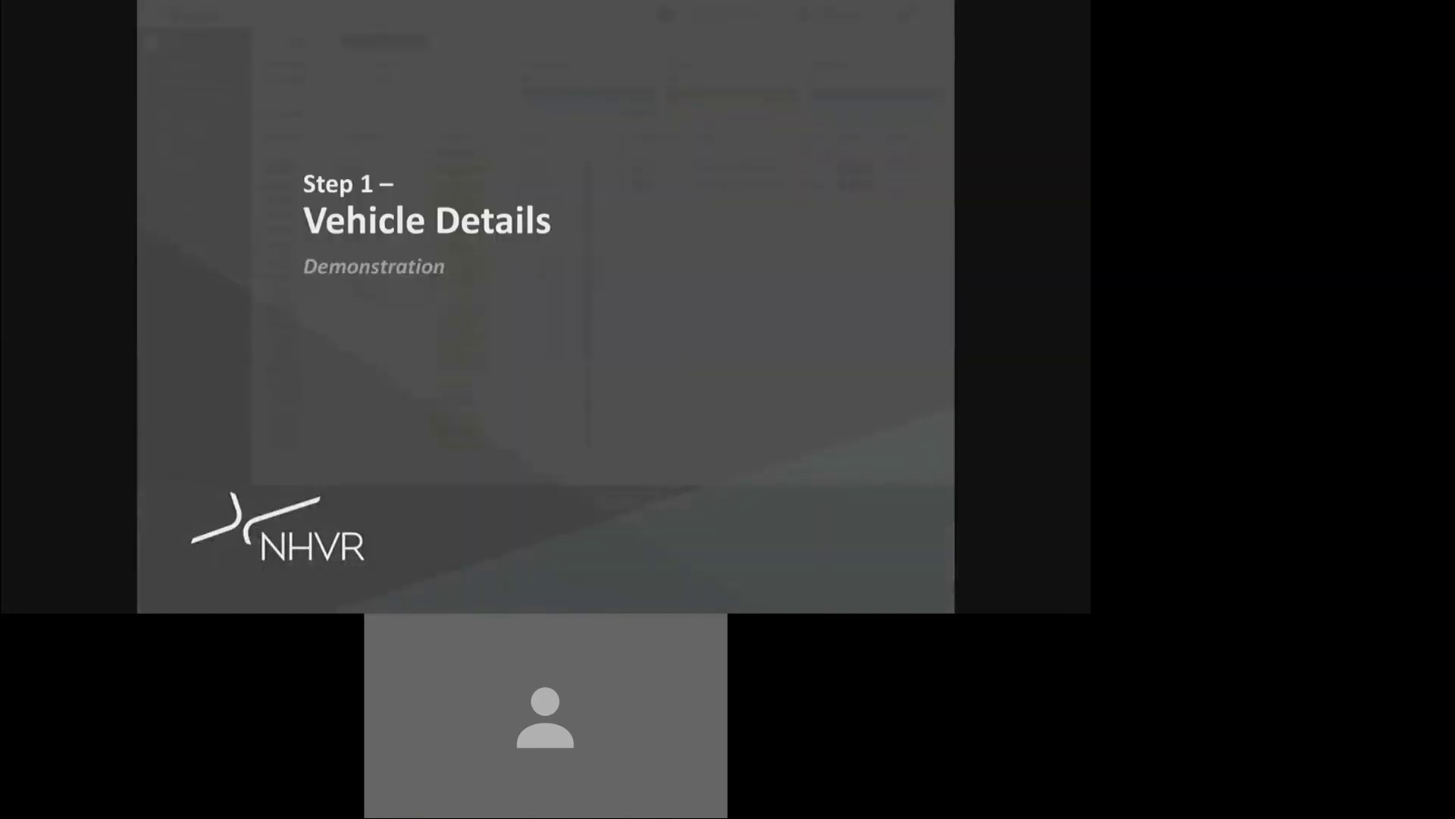